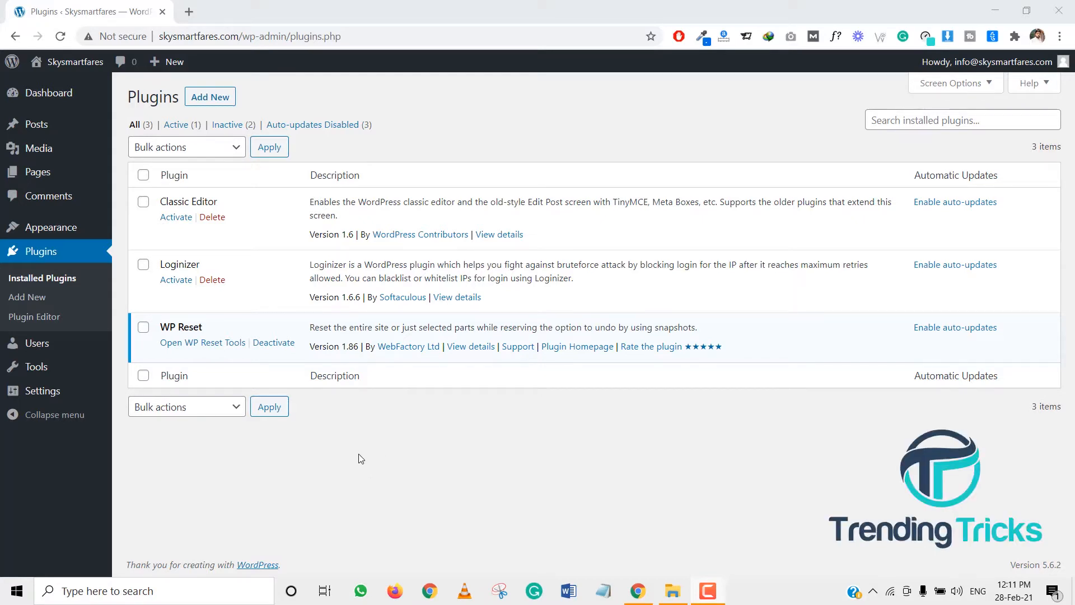
Set the site's permalink structure to Post name and save the change.
mouse_move(91, 389)
click(147, 489)
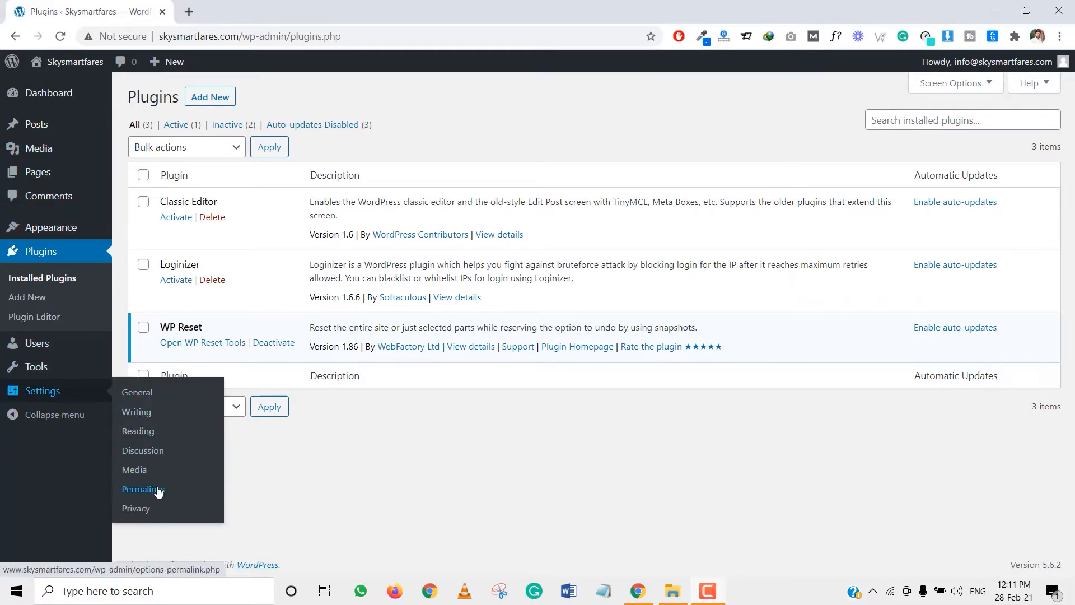
scroll(364, 336, down, 3)
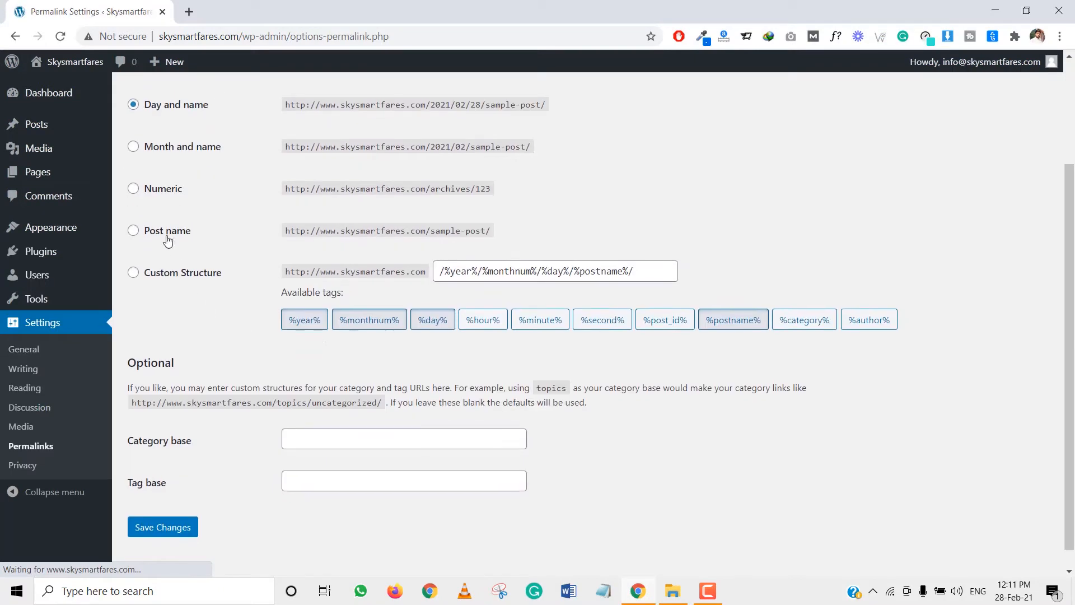
click(163, 233)
scroll(207, 492, down, 1)
click(181, 504)
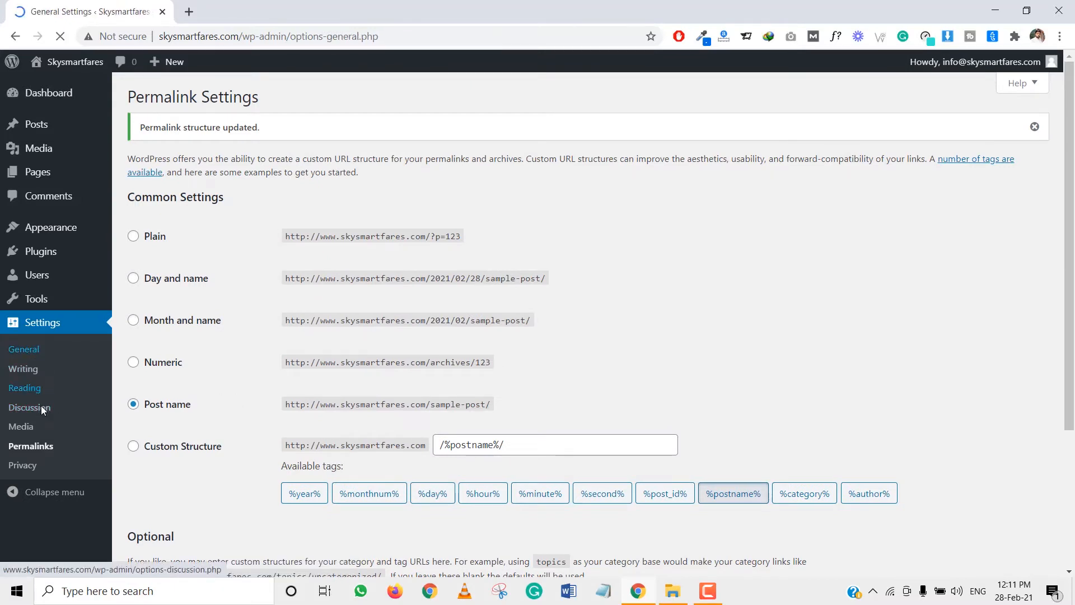
Turn off organizing uploads into month- and year-based folders in the media settings and save.
click(33, 392)
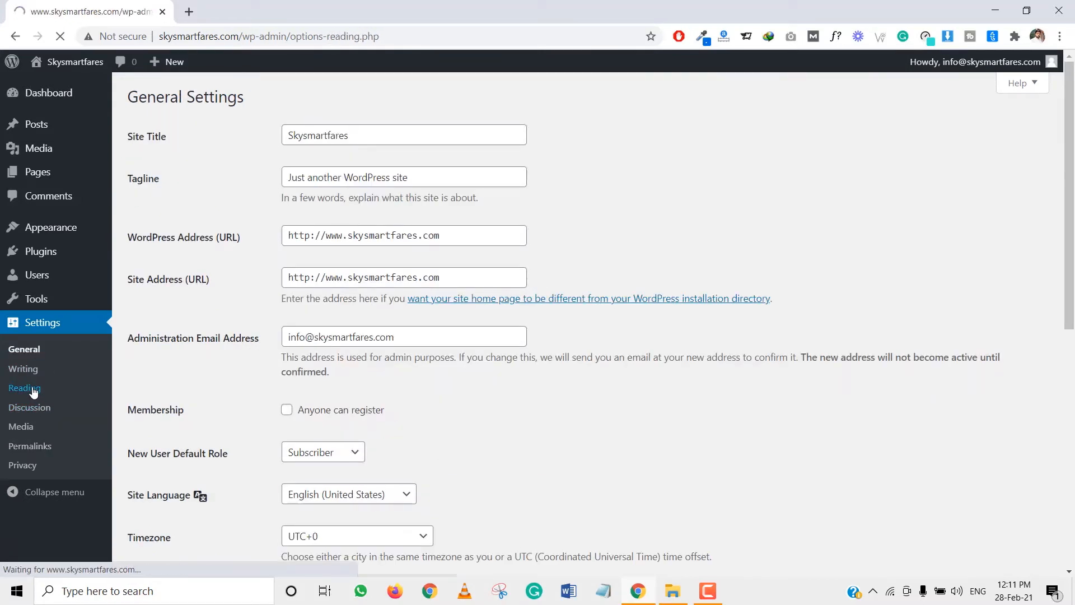
click(32, 428)
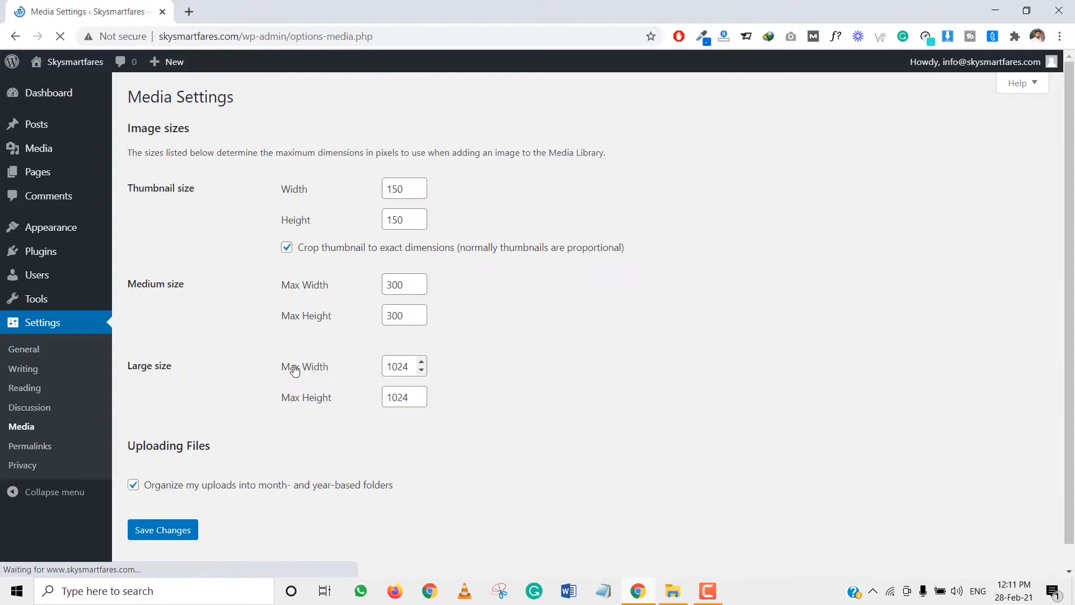
scroll(290, 364, down, 1)
click(202, 466)
click(166, 507)
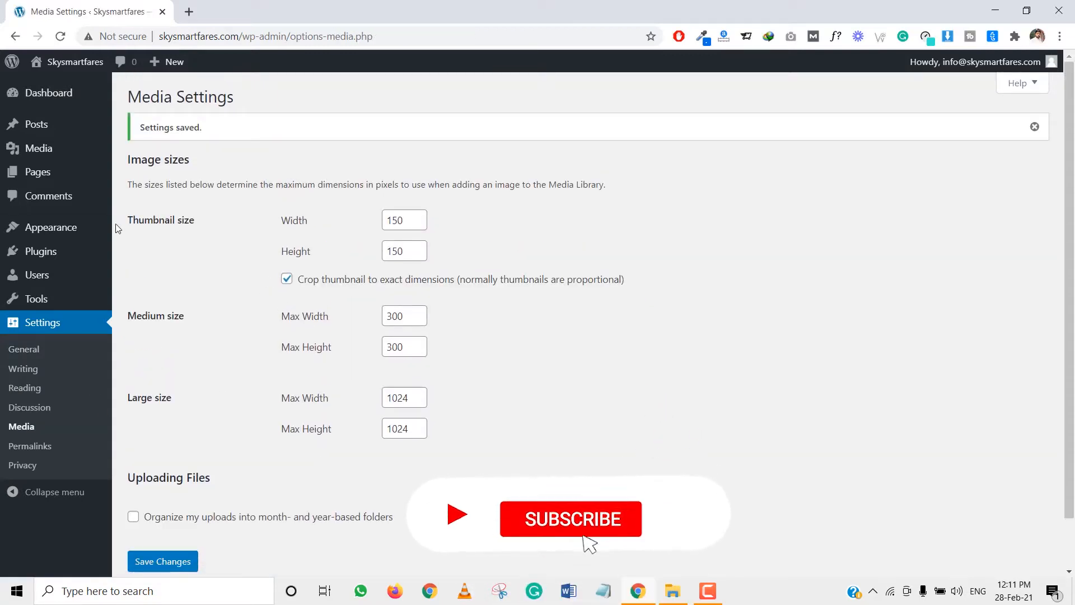
Open the form for uploading a new theme as a .zip file.
mouse_move(78, 227)
click(147, 236)
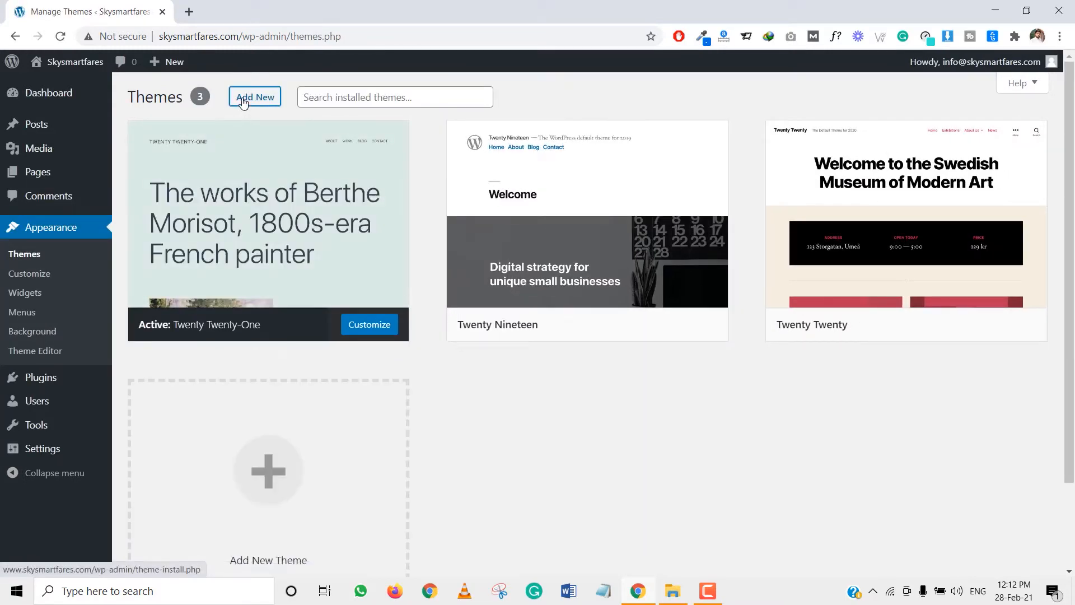
click(242, 101)
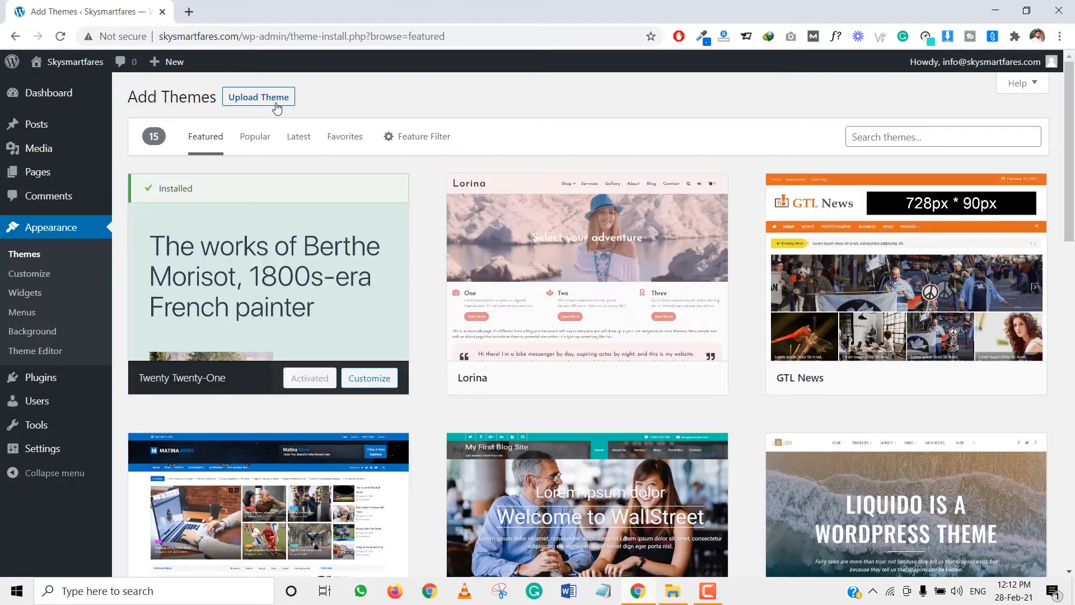
click(277, 106)
Install the theme from divi-theme.zip in the Compressed folder of Downloads and activate it.
click(511, 223)
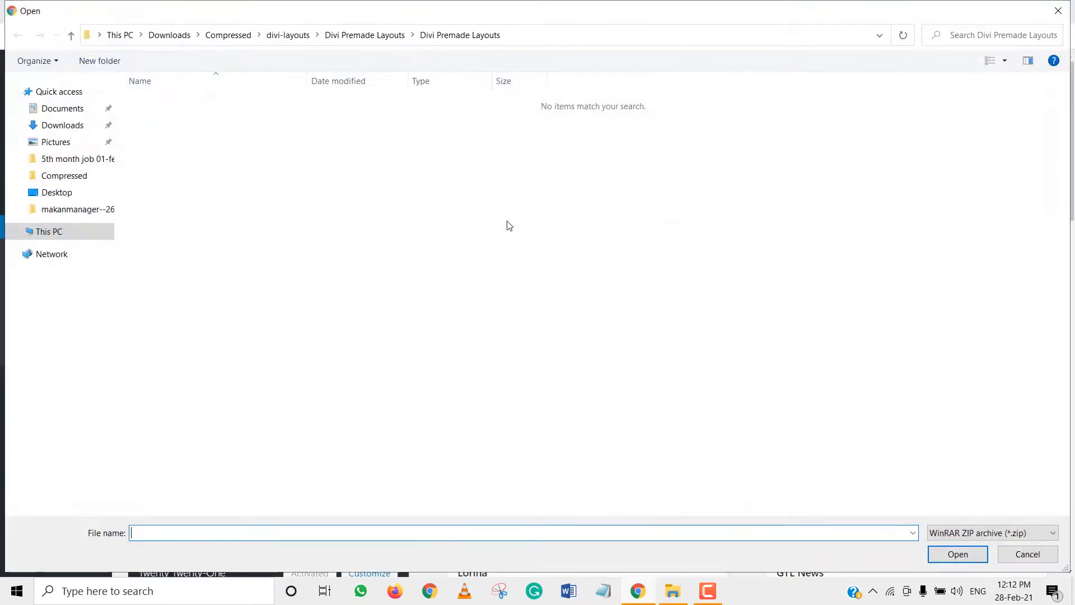
click(65, 125)
double_click(208, 162)
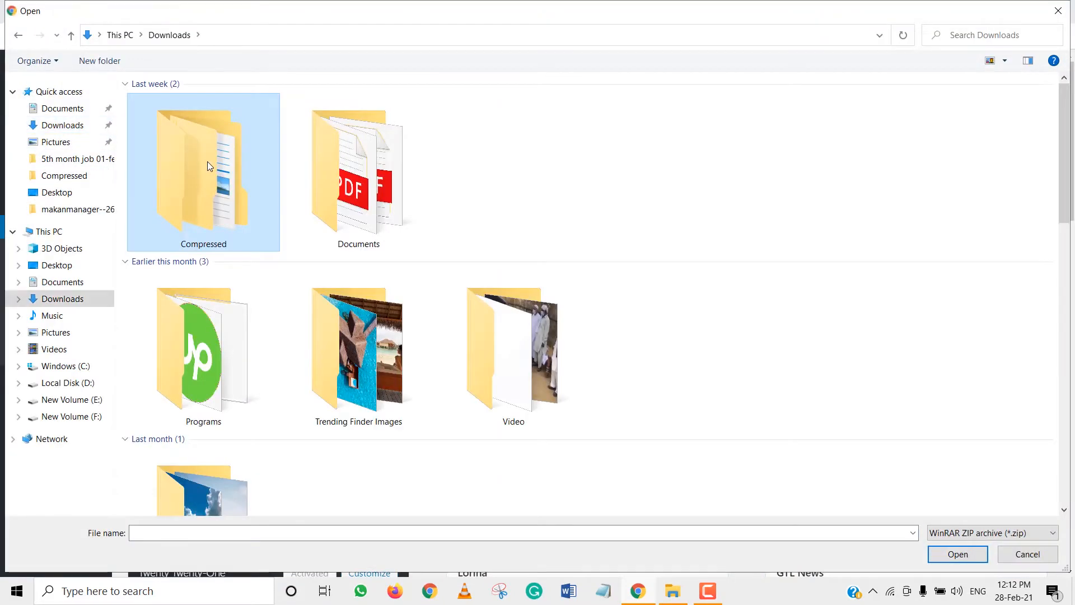
key(d)
key(d)
key(d)
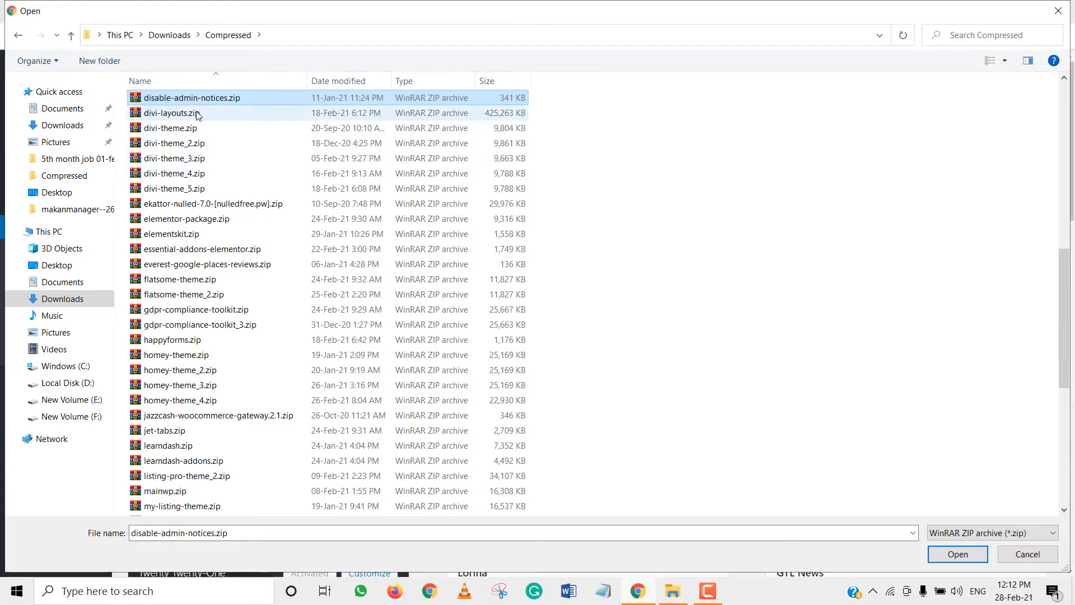
double_click(195, 128)
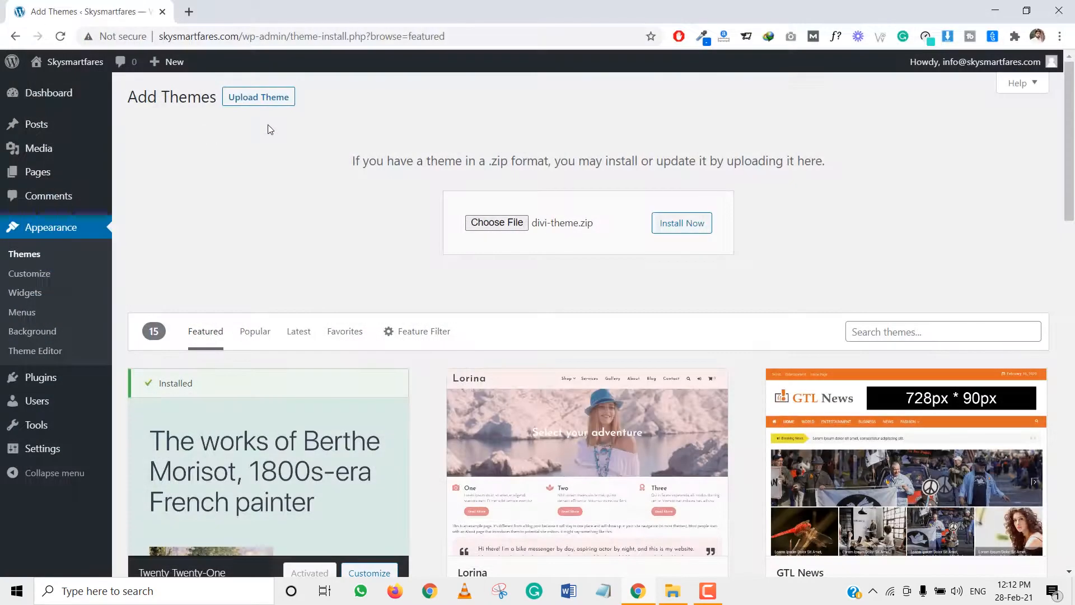
click(683, 223)
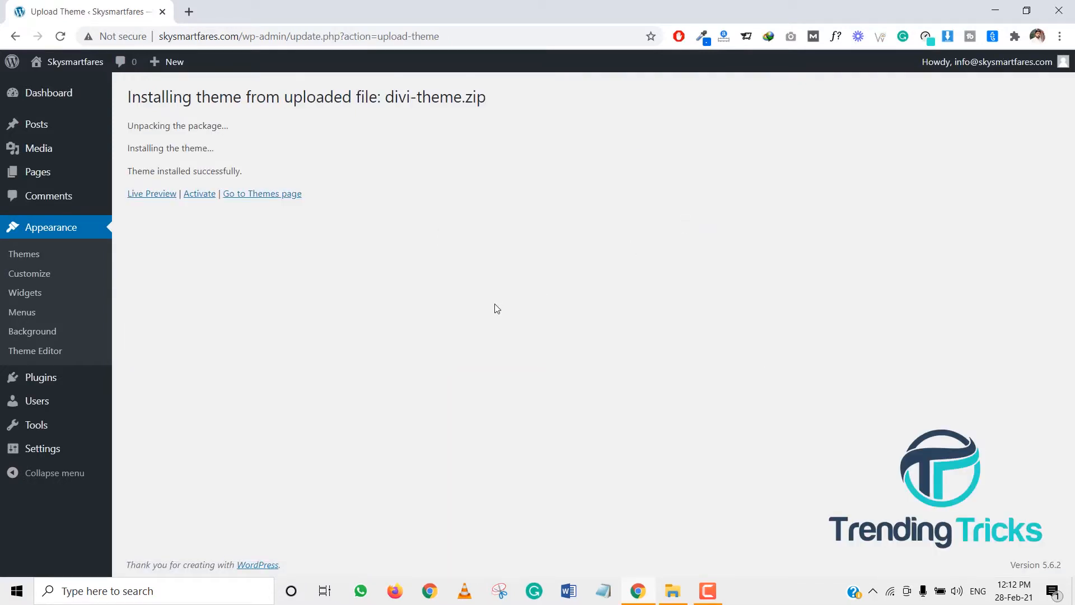
click(199, 195)
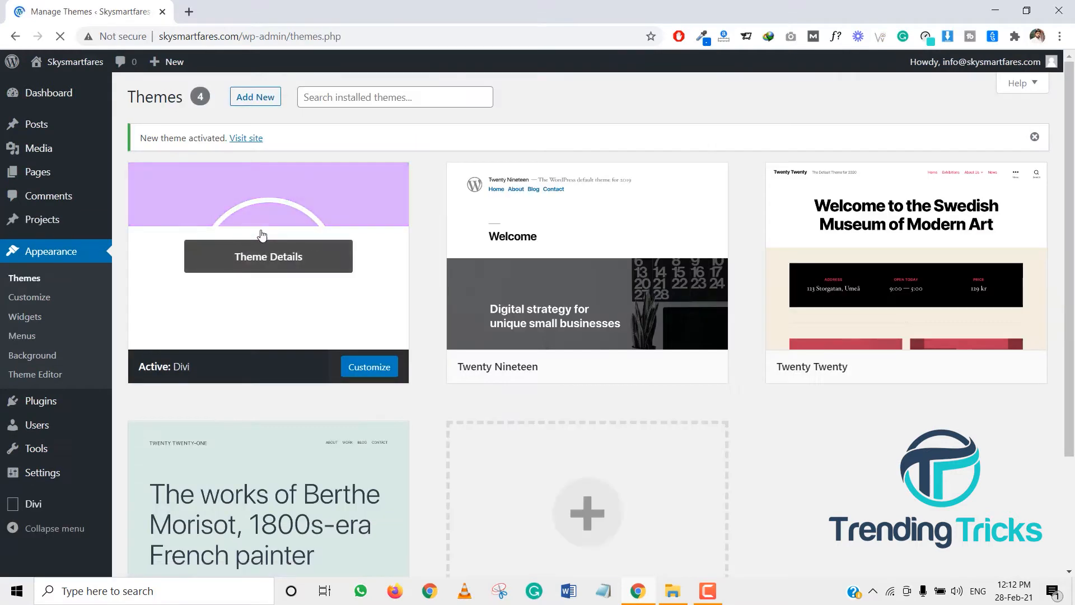
Delete the installed Twenty Twenty-One theme and confirm the deletion.
scroll(300, 271, down, 1)
click(324, 459)
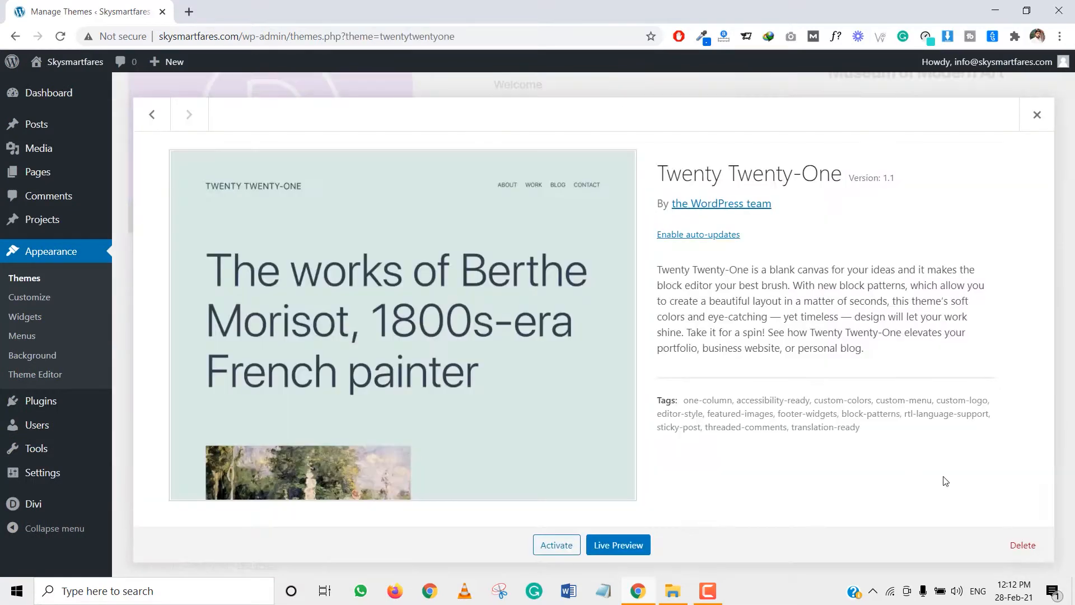
click(1023, 545)
click(605, 143)
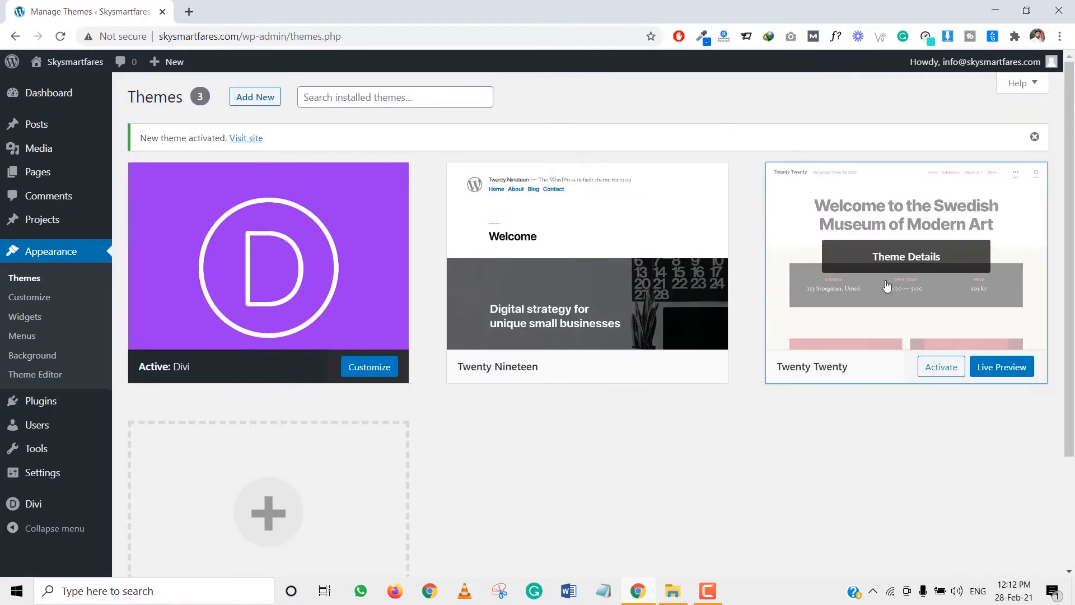
Delete the installed Twenty Twenty theme and confirm the deletion.
click(886, 286)
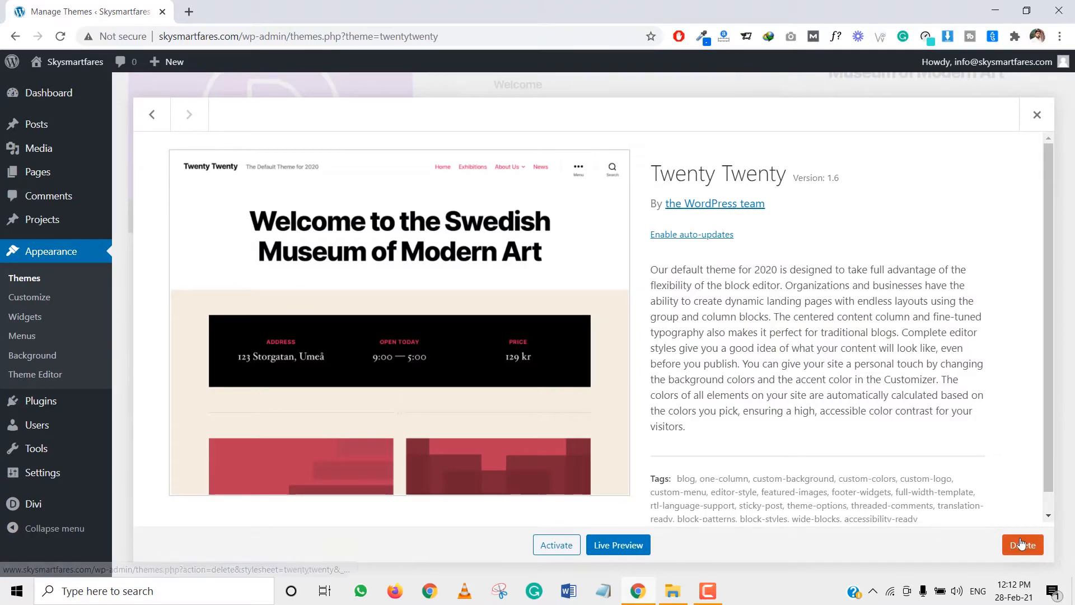
click(1020, 544)
click(608, 146)
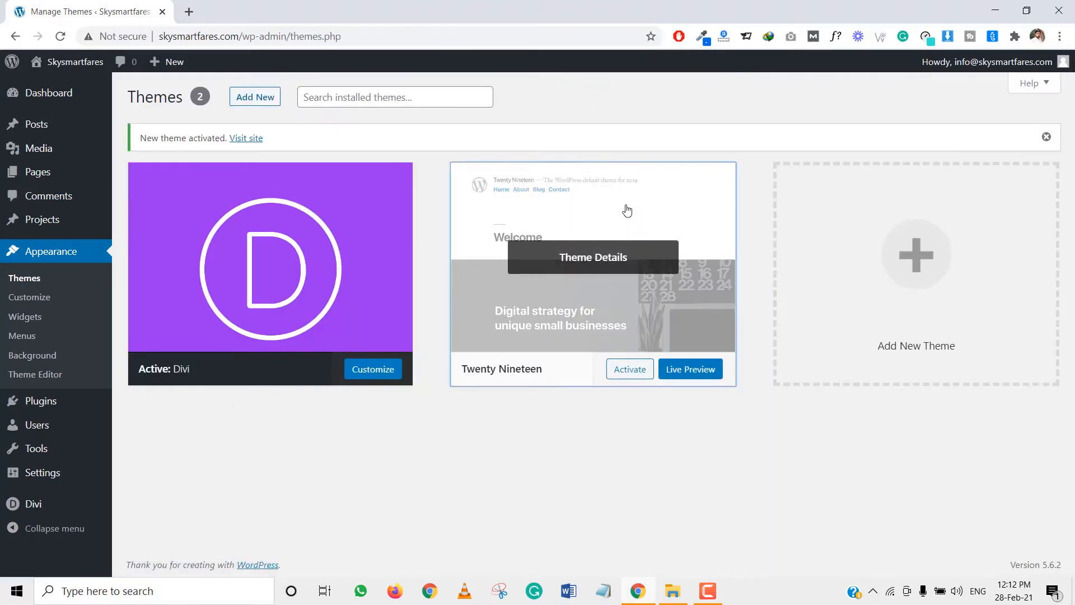
Delete the Twenty Nineteen theme and dismiss the theme activation notice.
click(624, 209)
click(1019, 547)
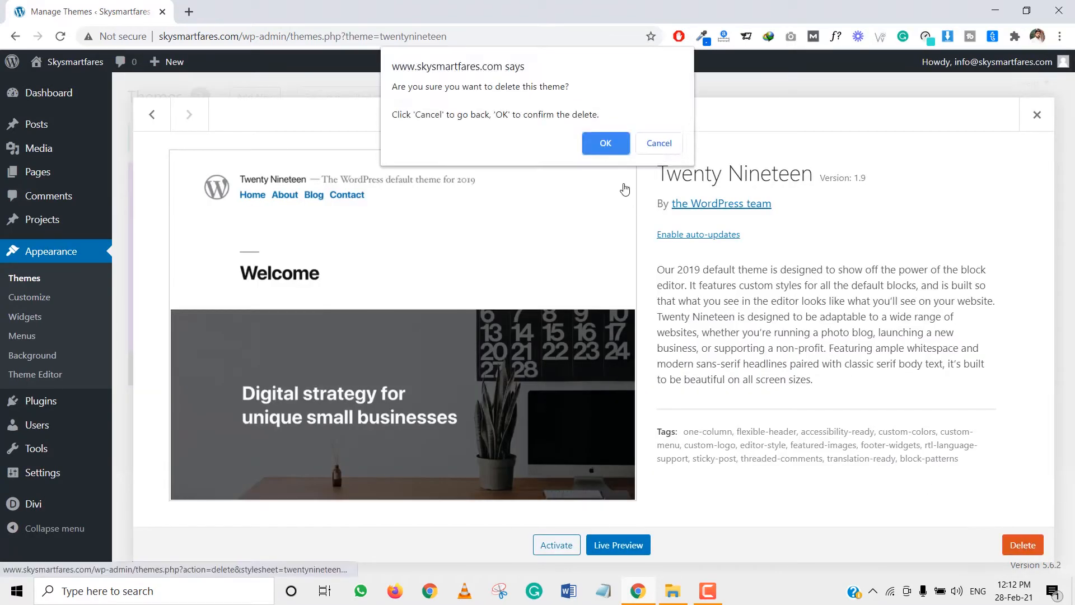
click(602, 142)
scroll(485, 231, up, 1)
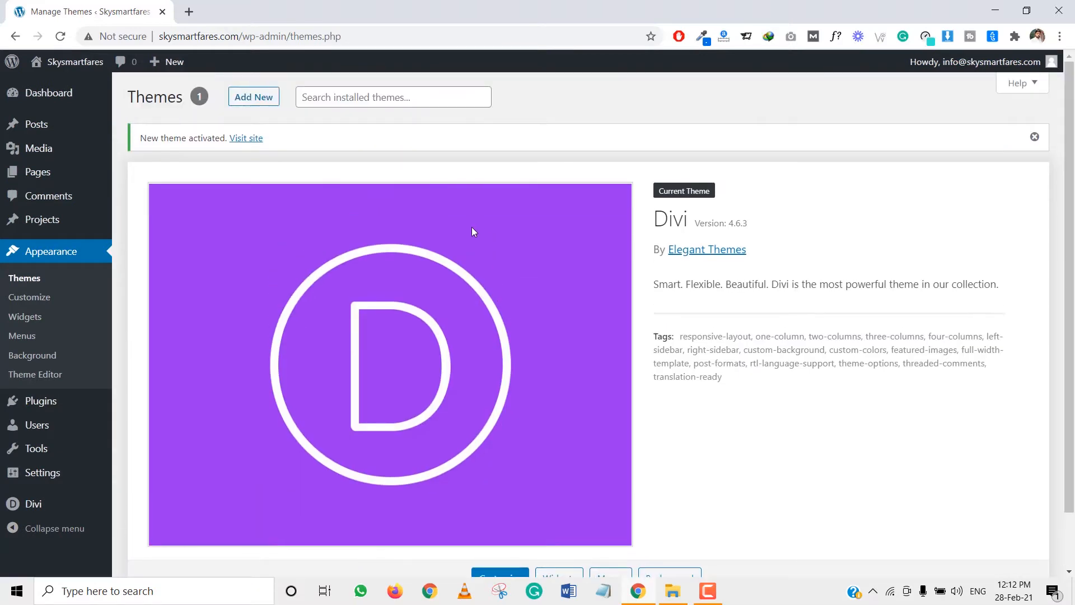
click(1035, 137)
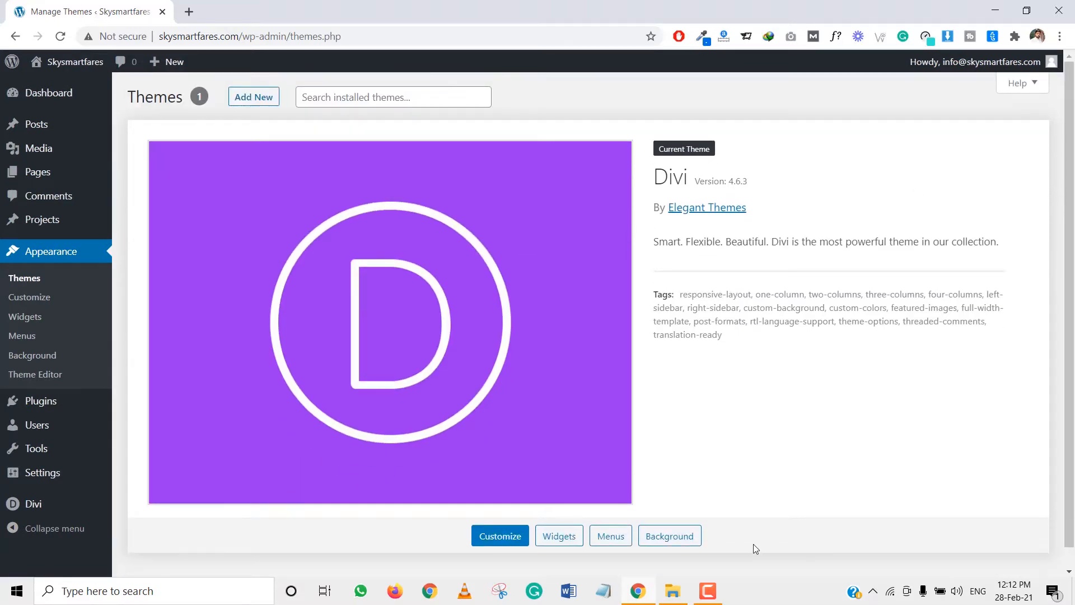
Switch to File Explorer and look at the layout packs in the inner Divi Premade Layouts folder.
click(673, 591)
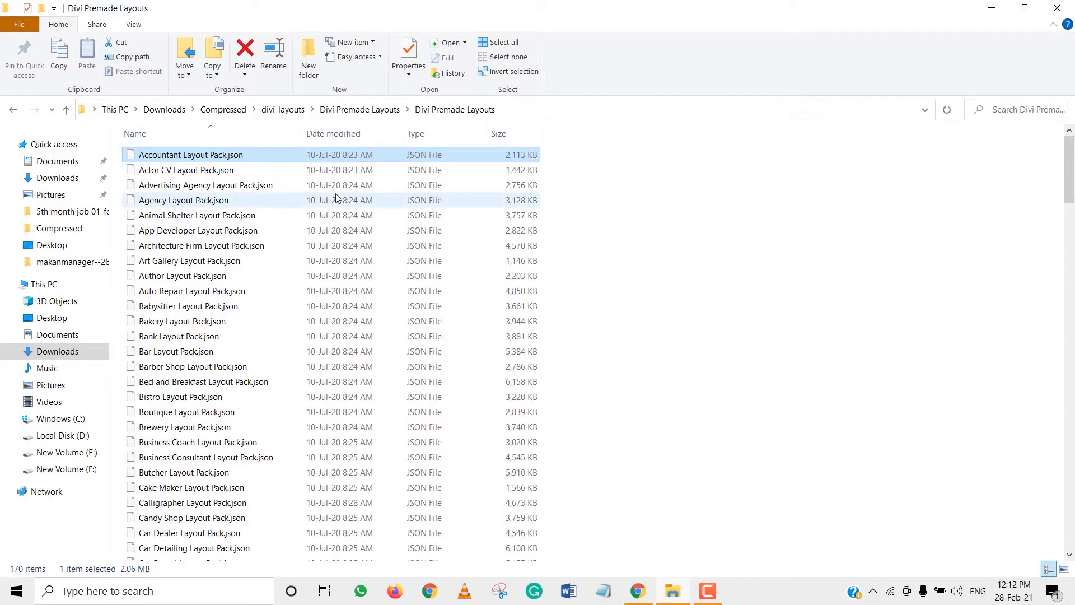
click(66, 109)
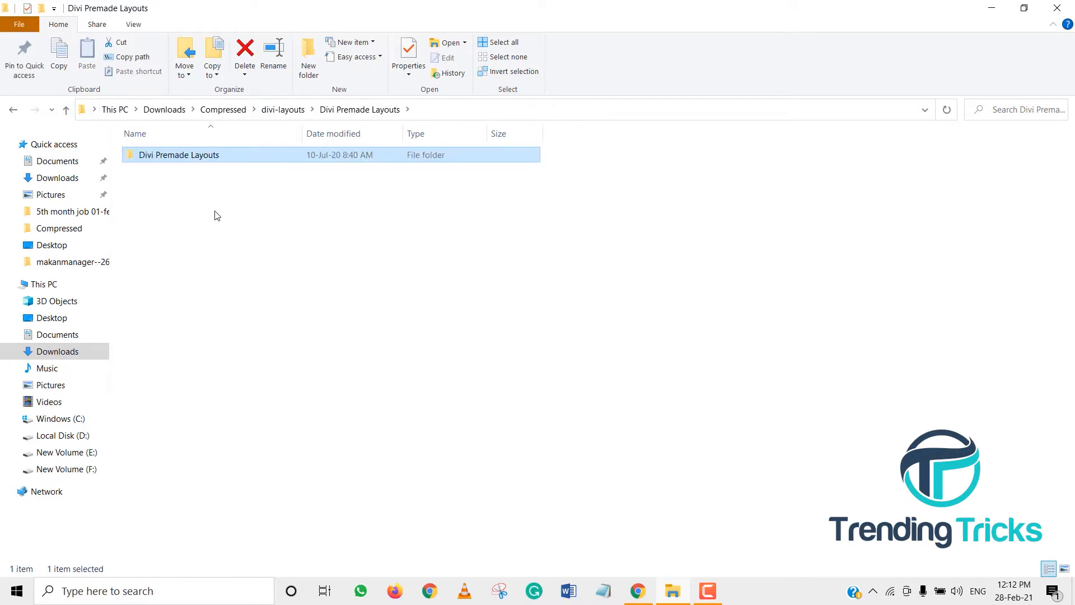
double_click(199, 162)
scroll(339, 312, down, 5)
scroll(339, 313, down, 1)
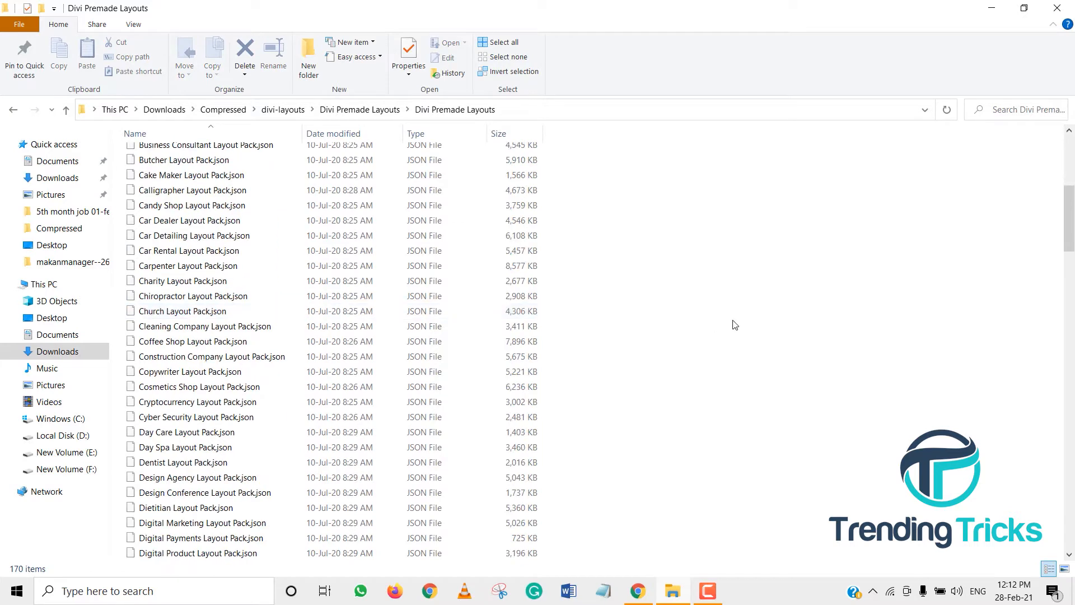
Check the properties of the Divi Premade Layouts folder, including how many files it contains, and close them.
right_click(732, 322)
click(821, 497)
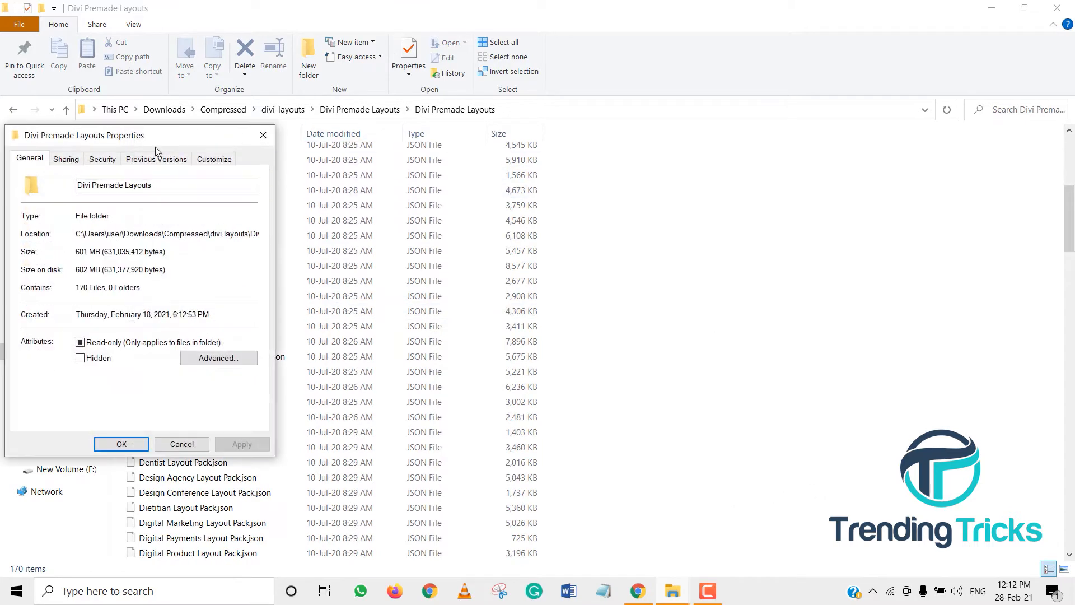
click(103, 159)
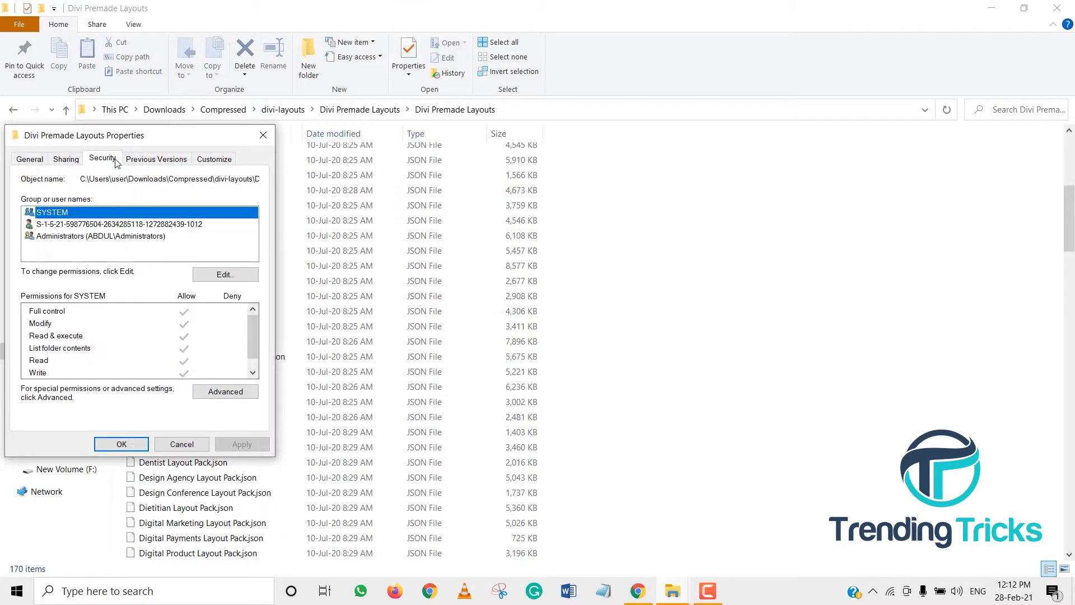
click(77, 159)
click(150, 163)
click(199, 161)
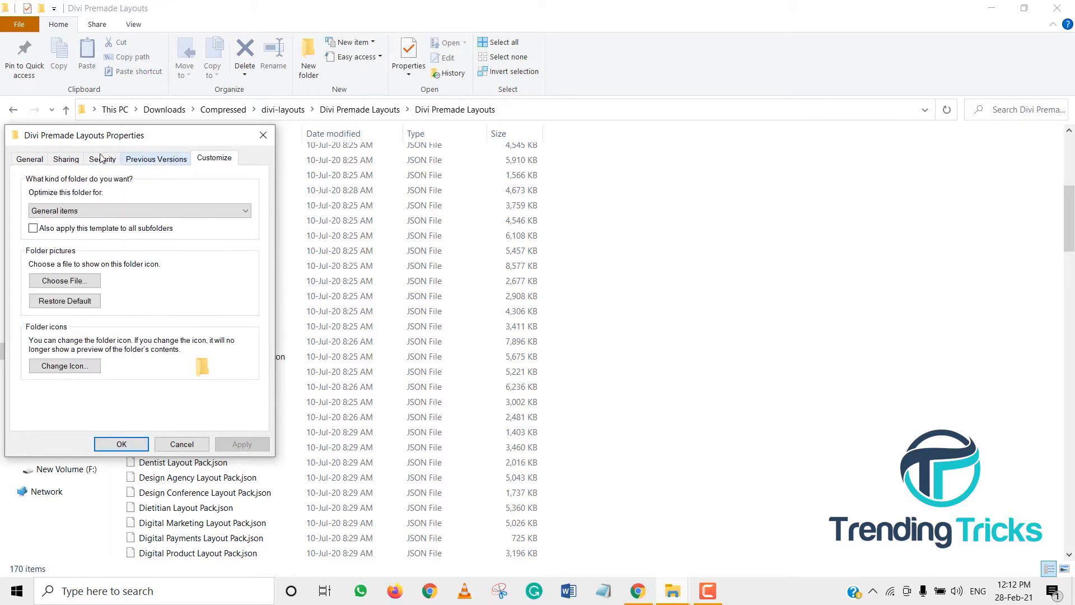
click(30, 159)
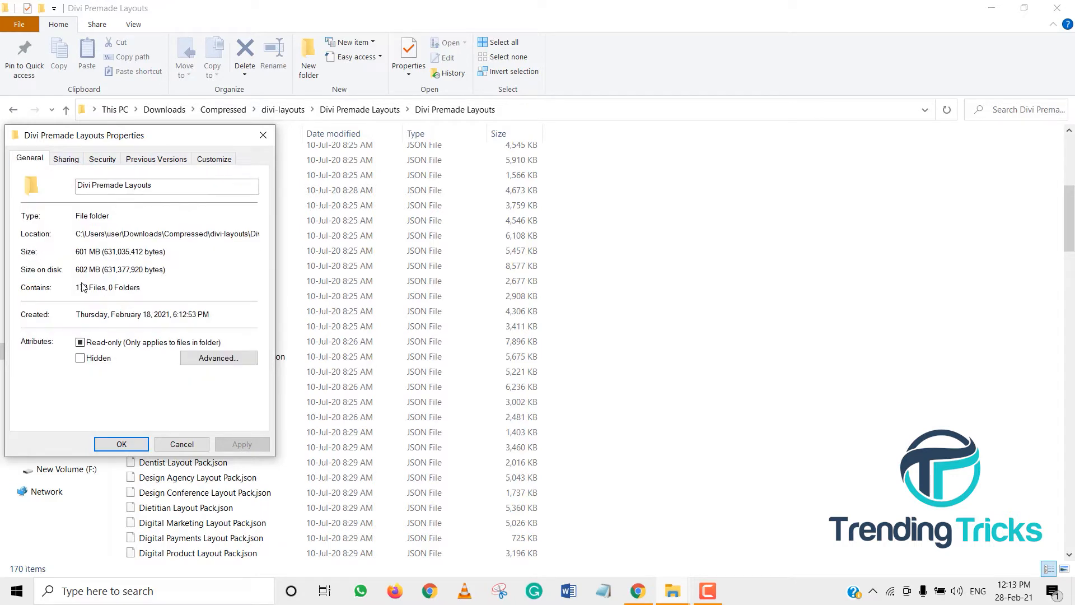
drag(105, 286, 73, 282)
click(262, 135)
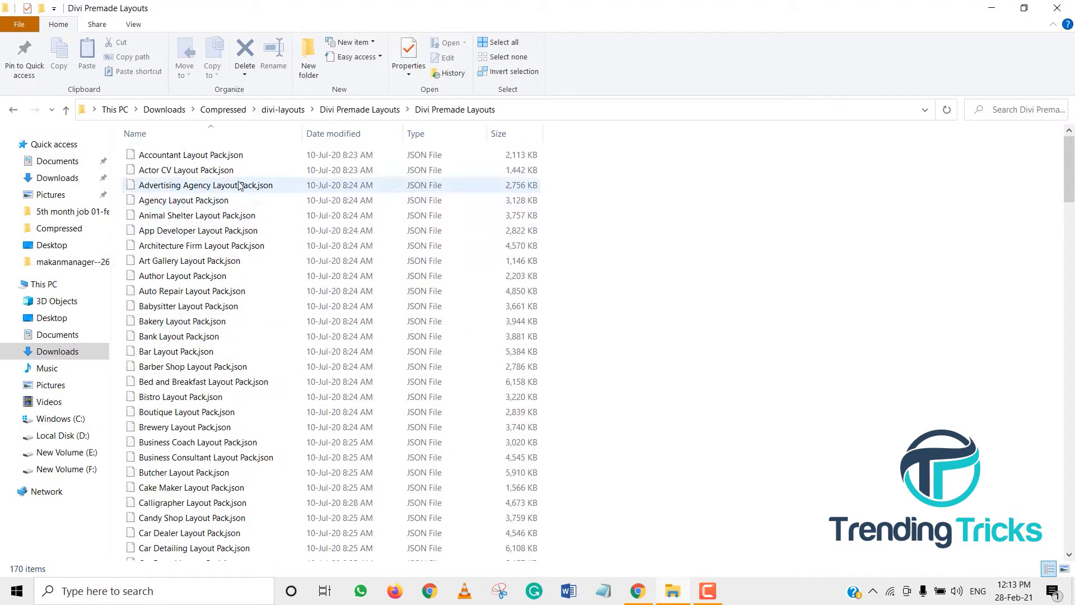
Look through the list of layout pack JSON files and return to its beginning.
scroll(343, 300, down, 20)
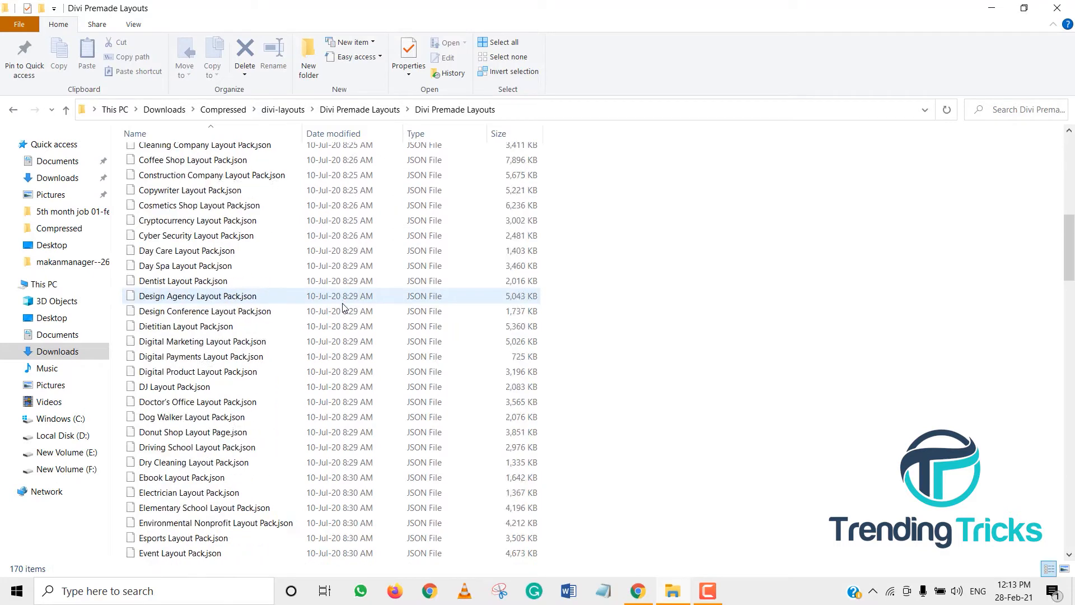
scroll(330, 312, down, 9)
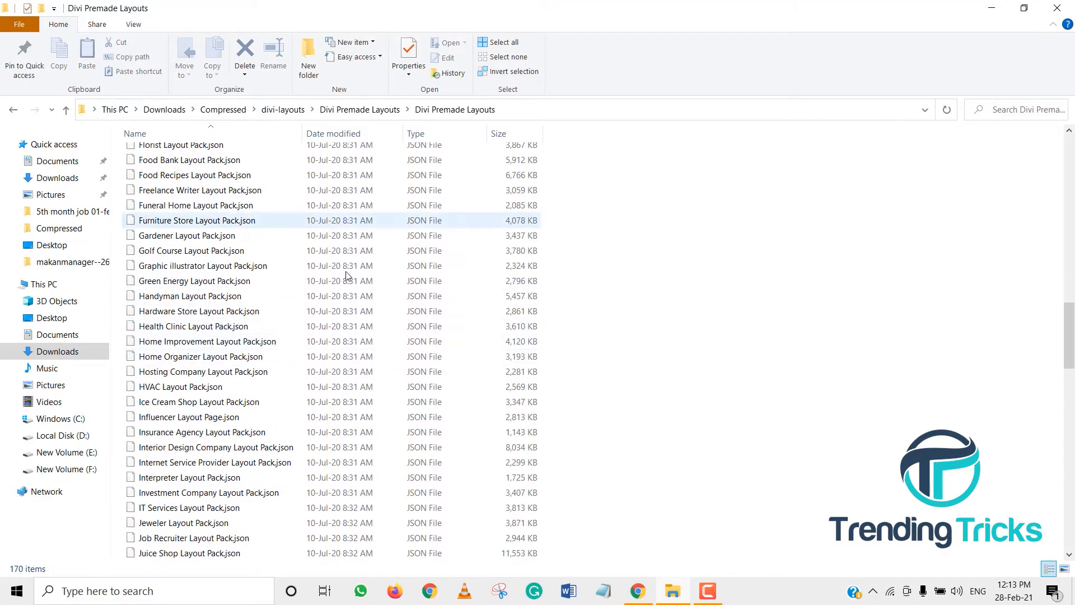
scroll(312, 398, down, 8)
scroll(312, 398, up, 20)
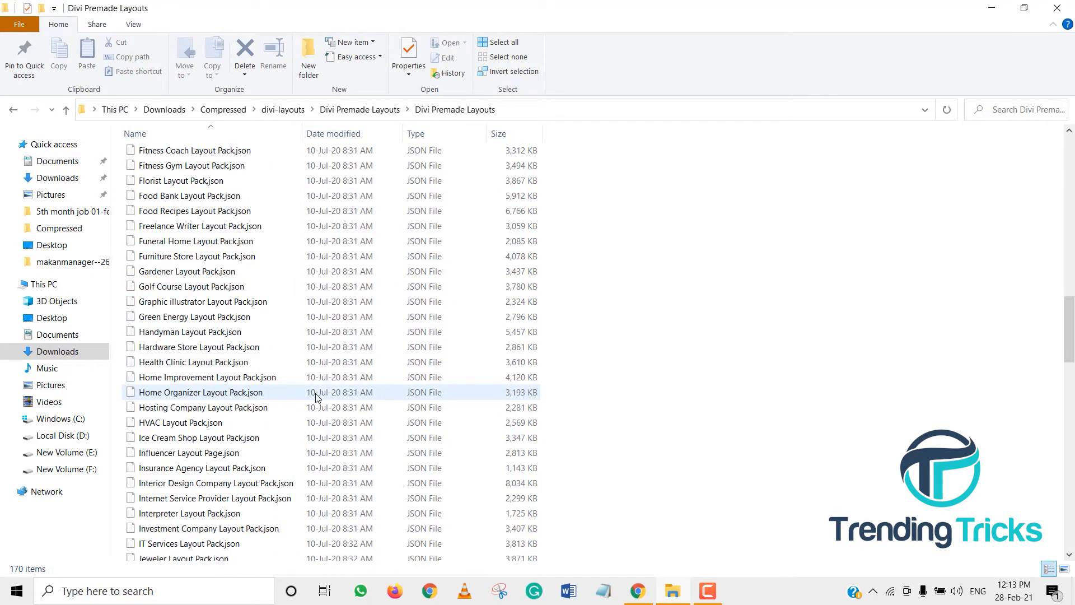
scroll(314, 391, up, 5)
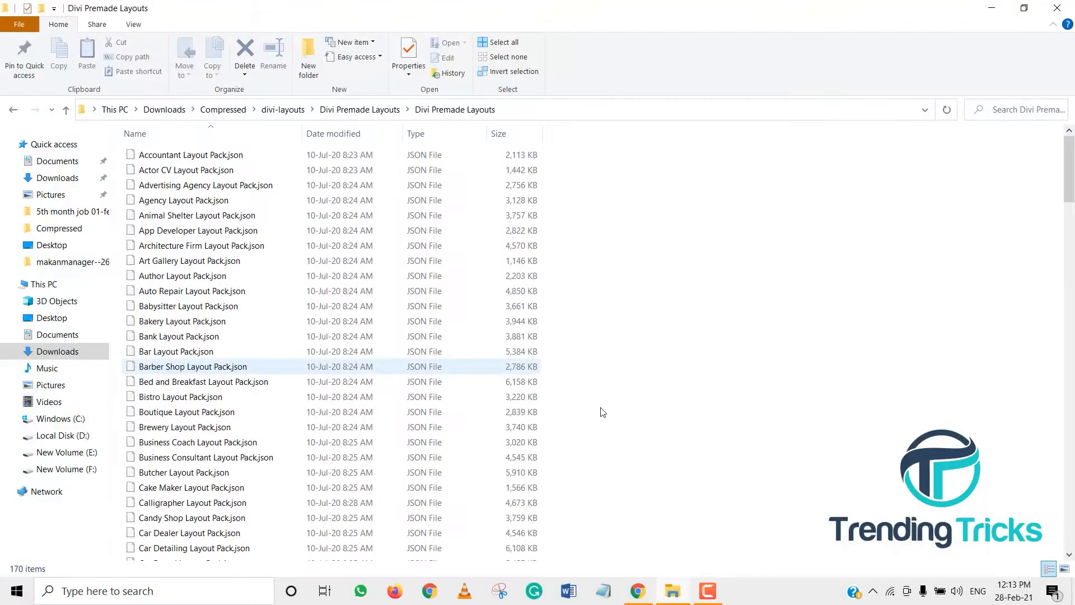
Switch to the browser and open the Divi Library's import options for Divi Builder layouts.
click(638, 591)
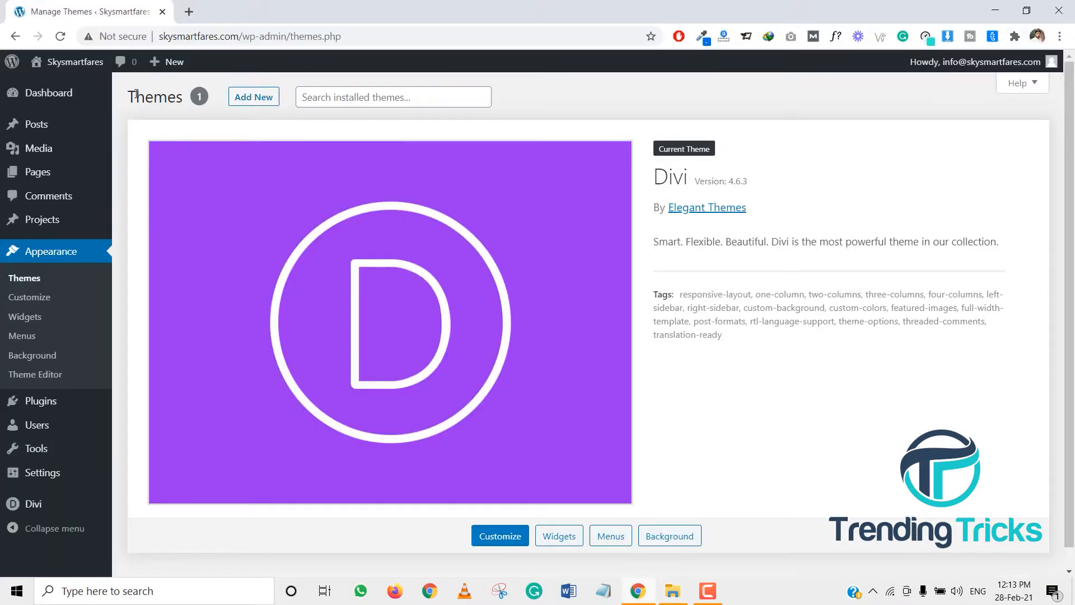
mouse_move(86, 504)
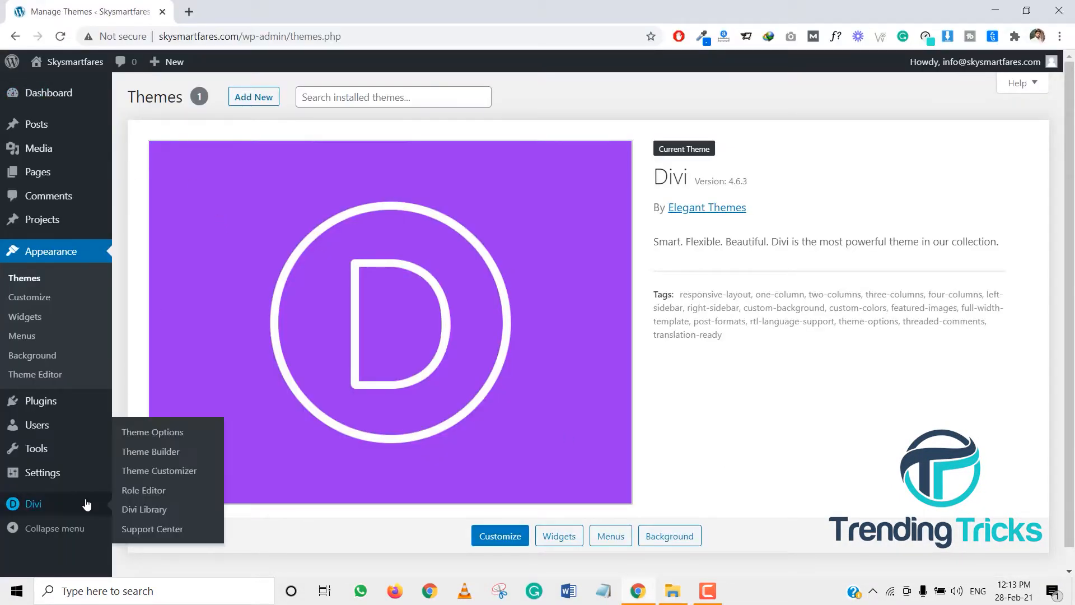
click(129, 509)
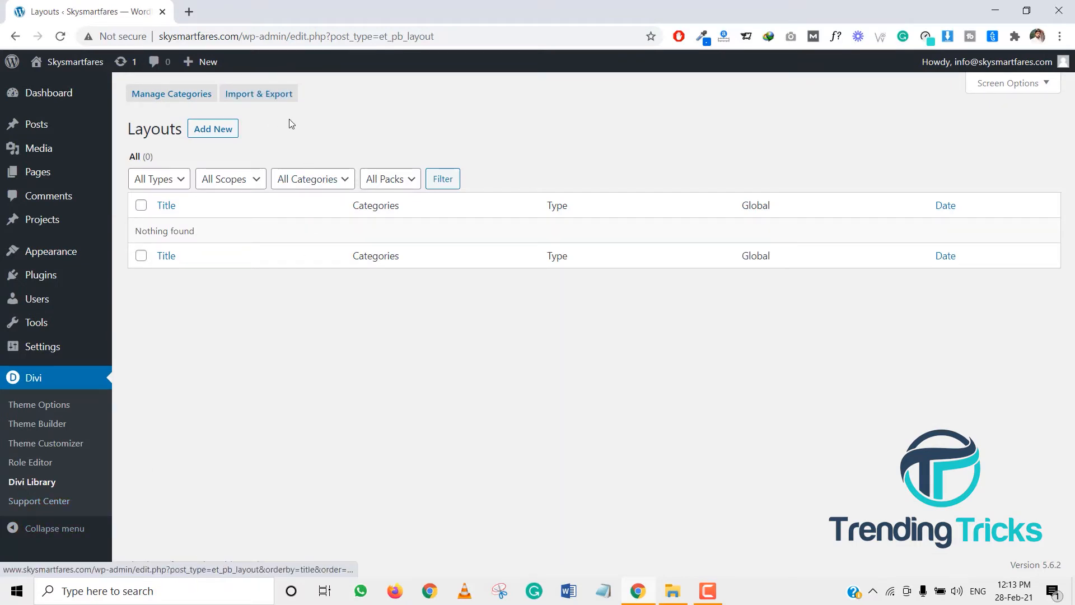
click(281, 104)
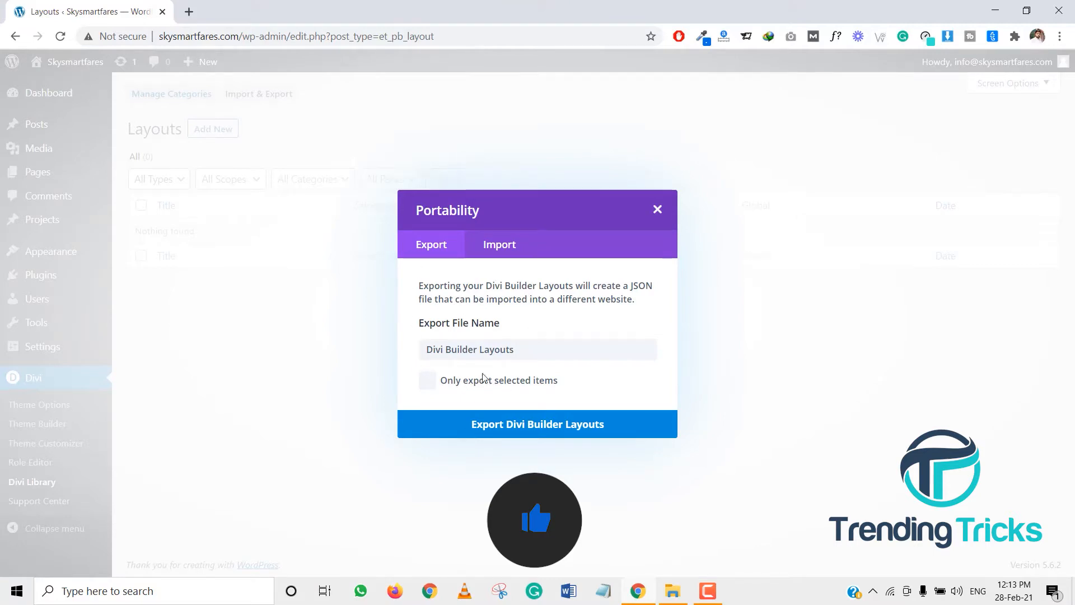
click(447, 348)
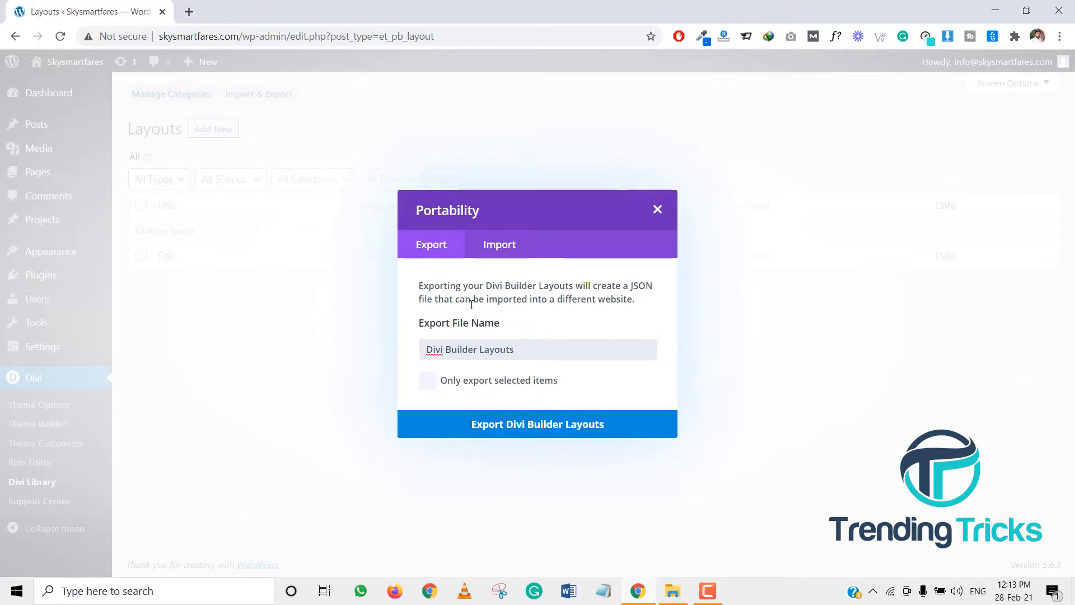
click(492, 256)
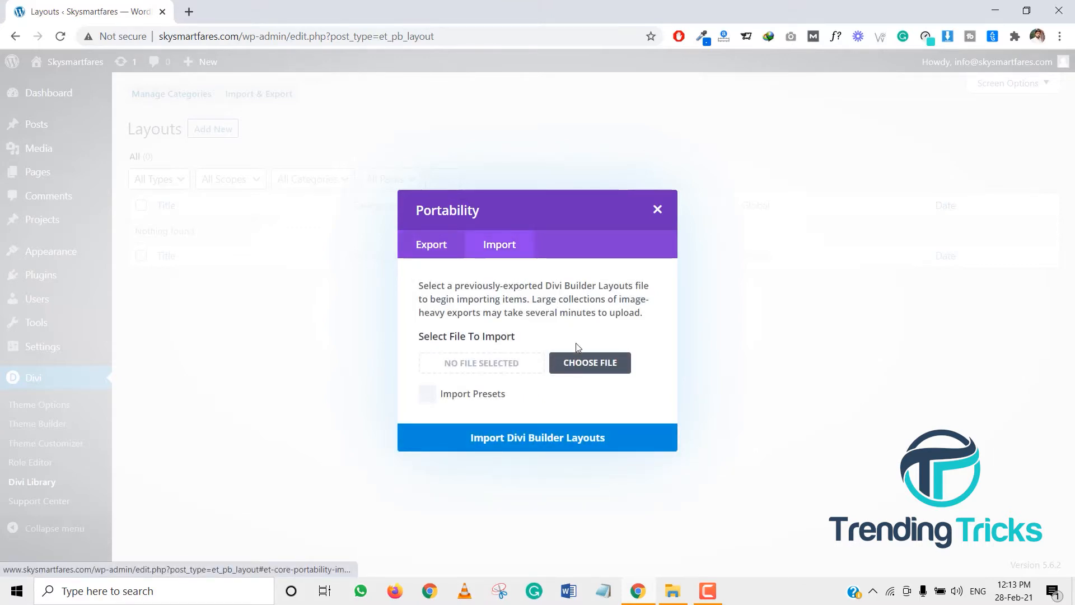
Import Accountant Layout Pack.json from the inner Divi Premade Layouts folder into the Divi Library without presets.
click(590, 364)
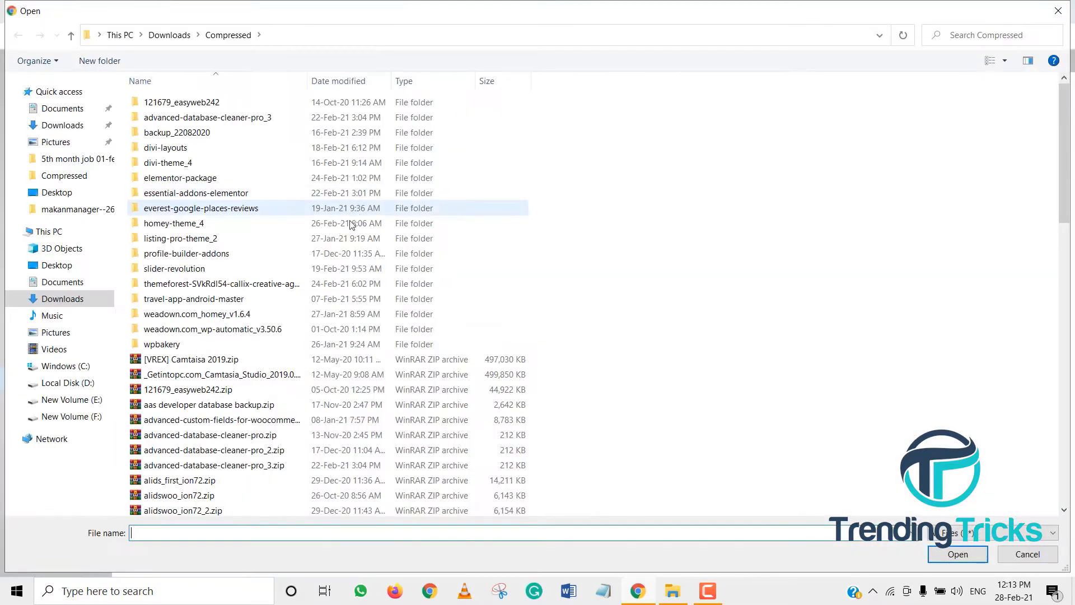
double_click(224, 154)
double_click(220, 106)
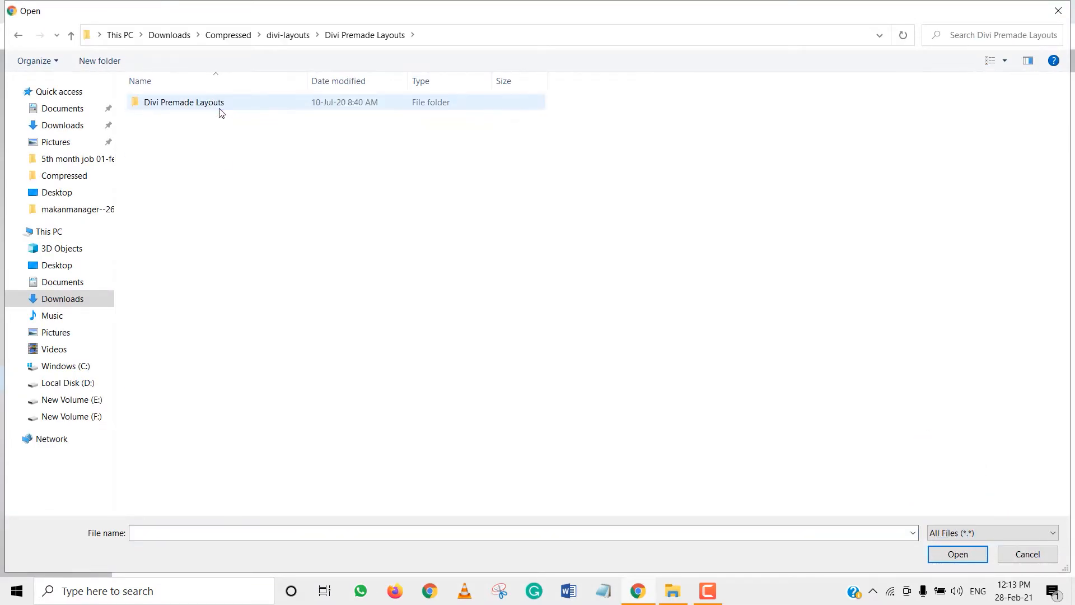
double_click(221, 107)
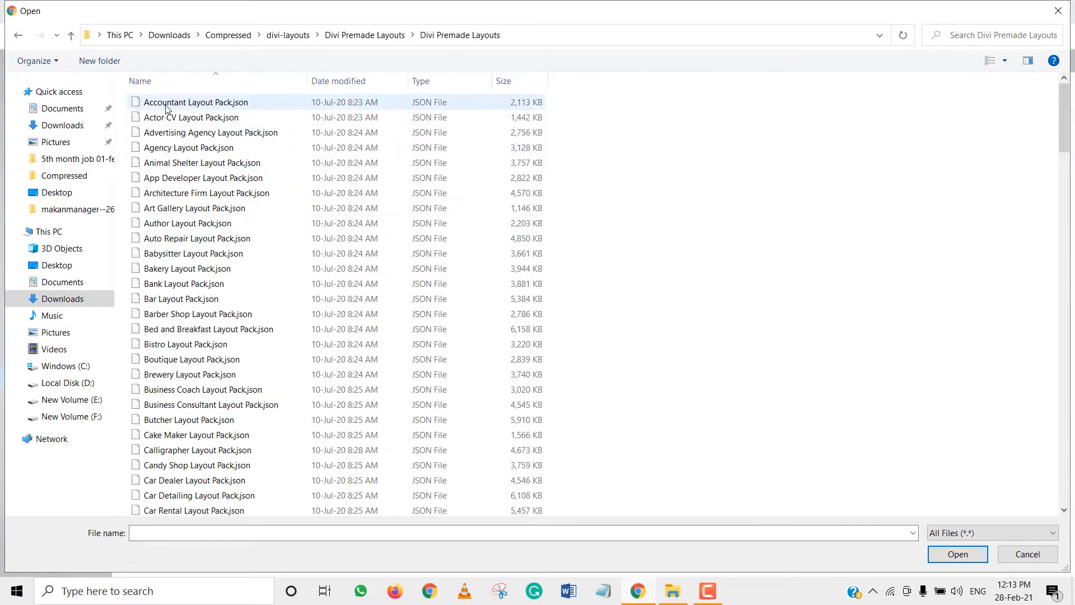
double_click(239, 104)
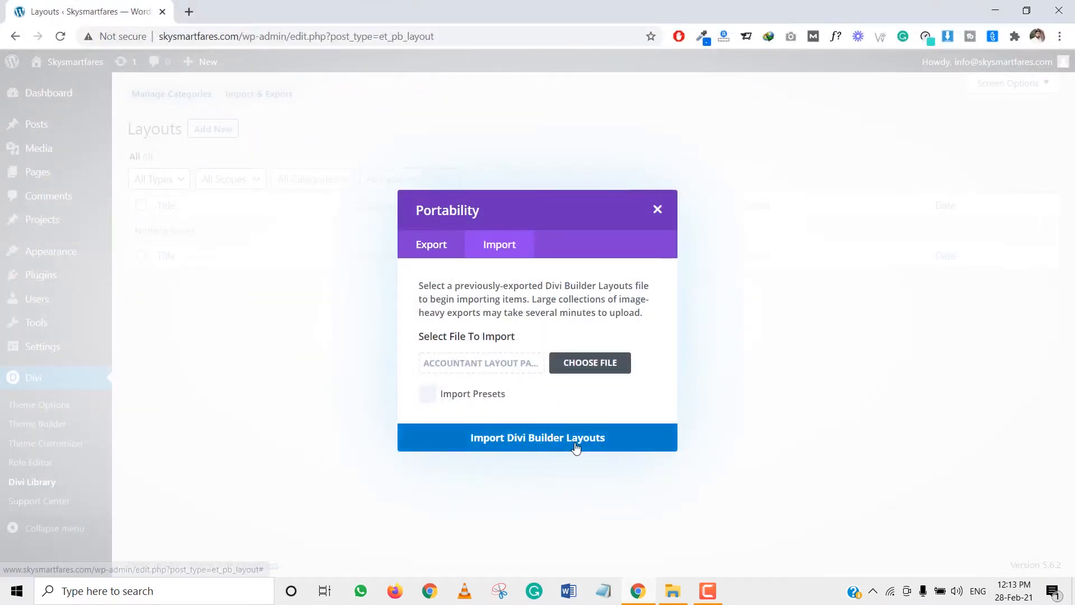
click(512, 445)
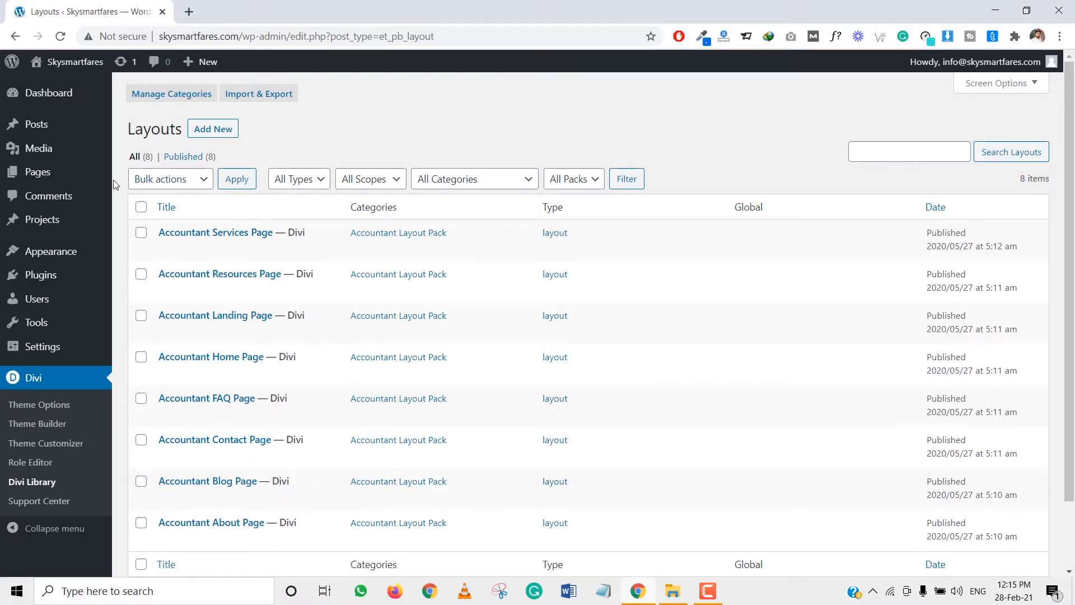
Open the list of all site pages in a new browser tab and compare it with the Divi Library layouts.
mouse_move(85, 170)
right_click(141, 177)
click(188, 182)
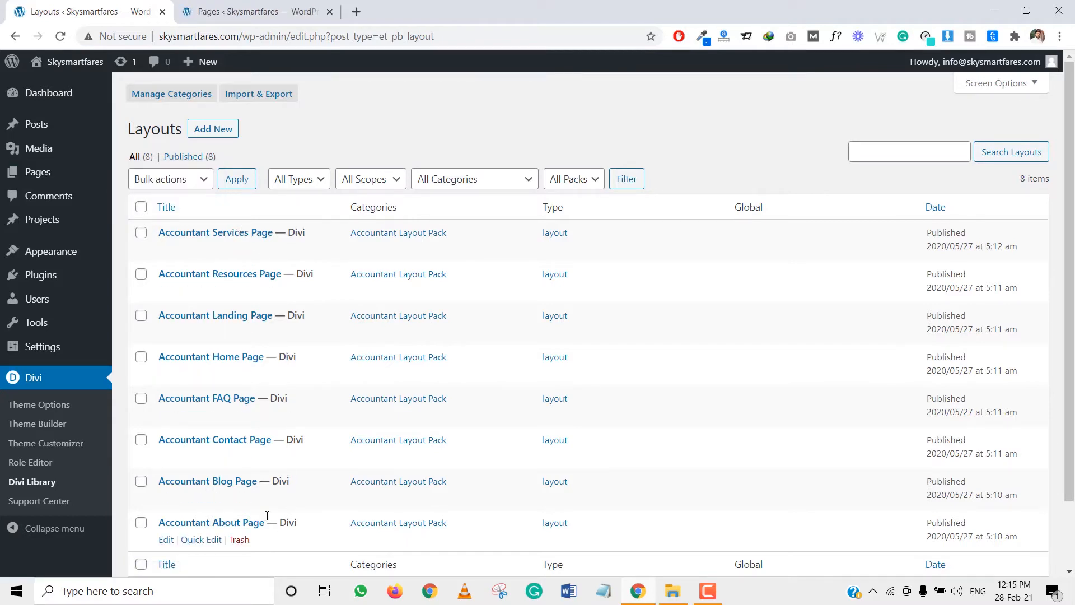
click(255, 5)
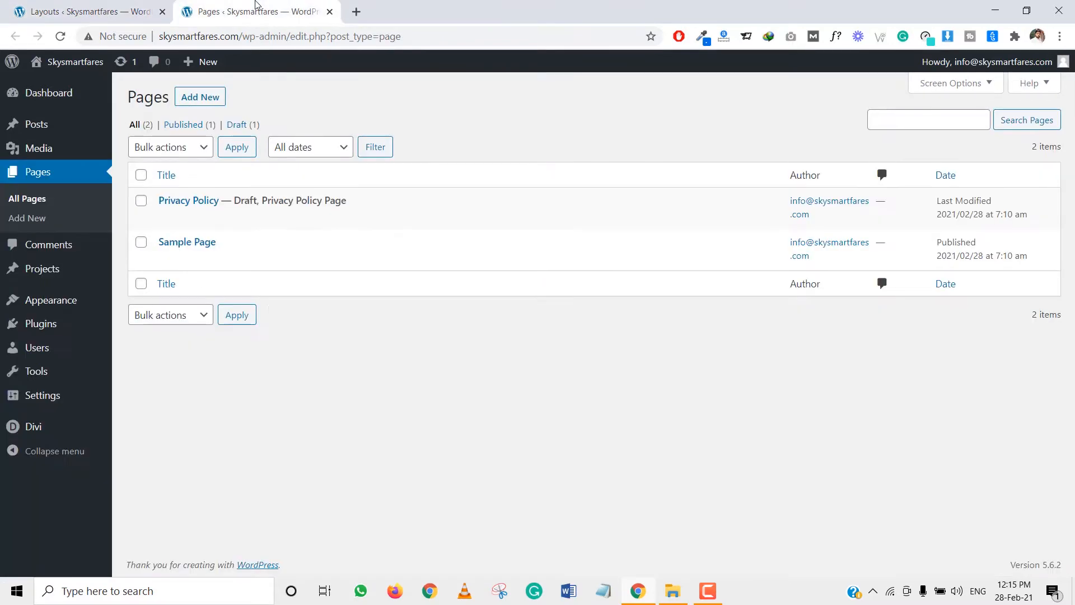
click(112, 8)
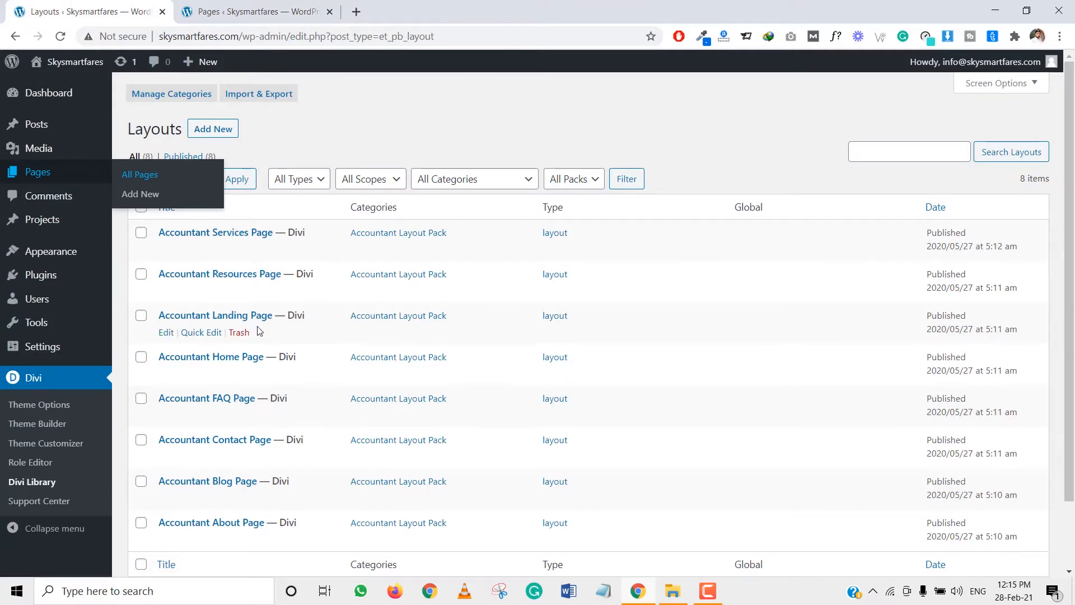
Move the Privacy Policy and Sample Page pages to the trash and empty the trash.
click(255, 11)
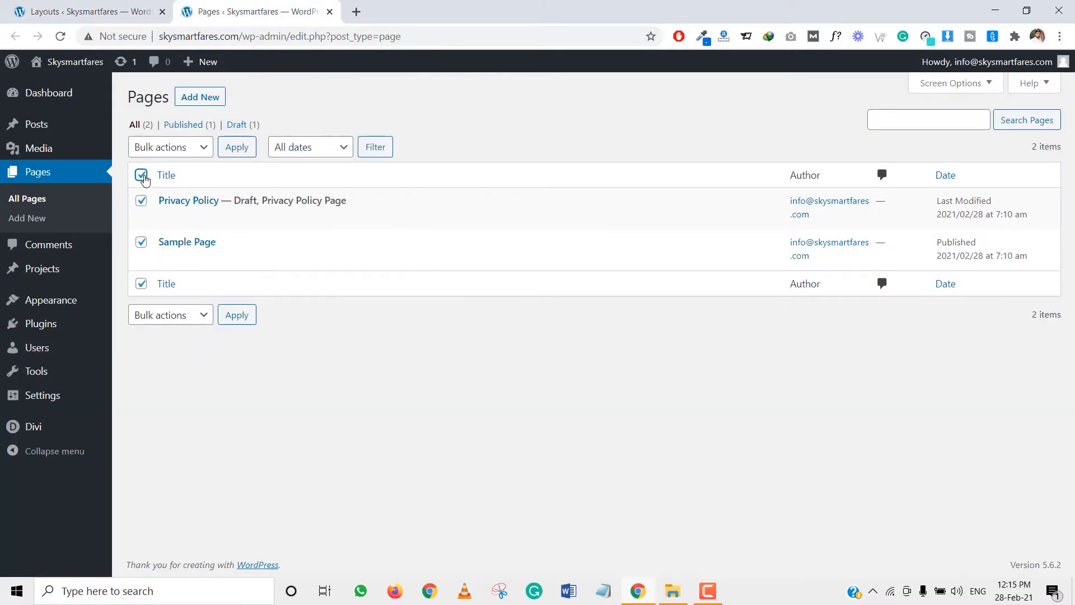
click(170, 147)
click(167, 192)
click(248, 154)
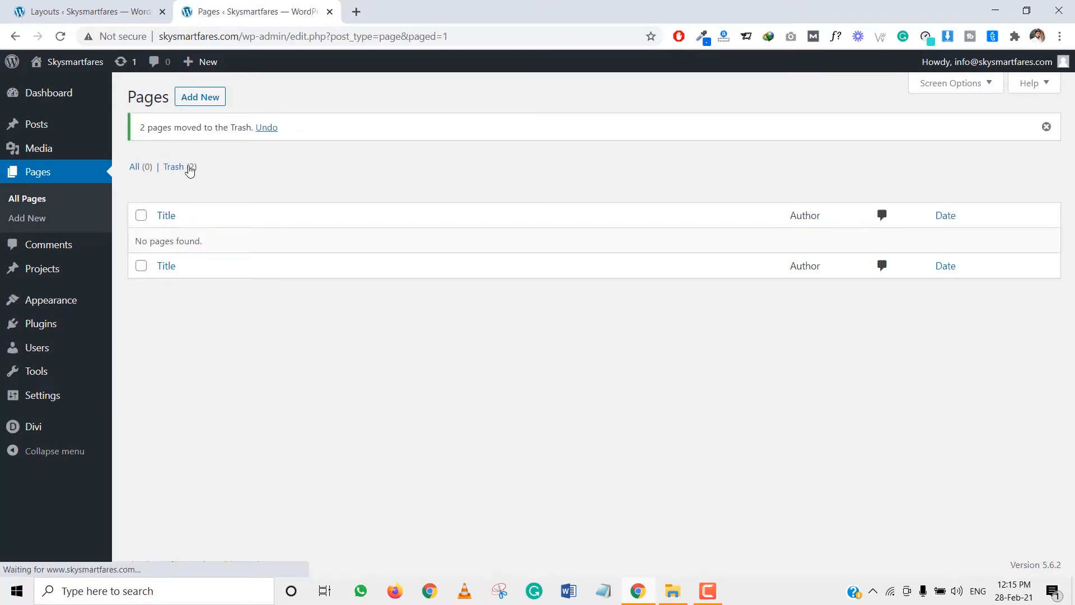
click(177, 167)
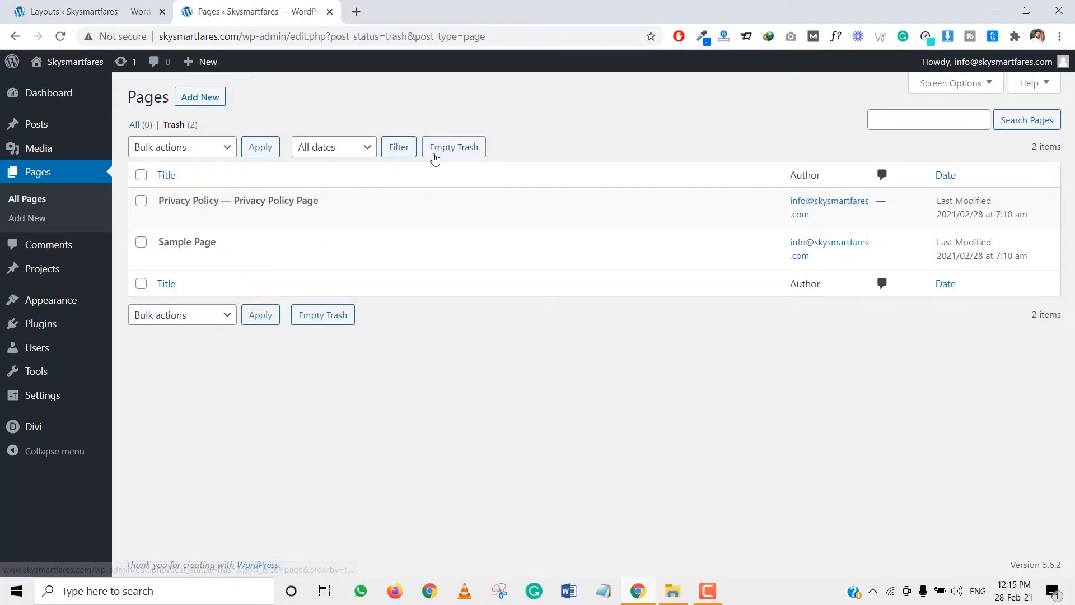
click(434, 156)
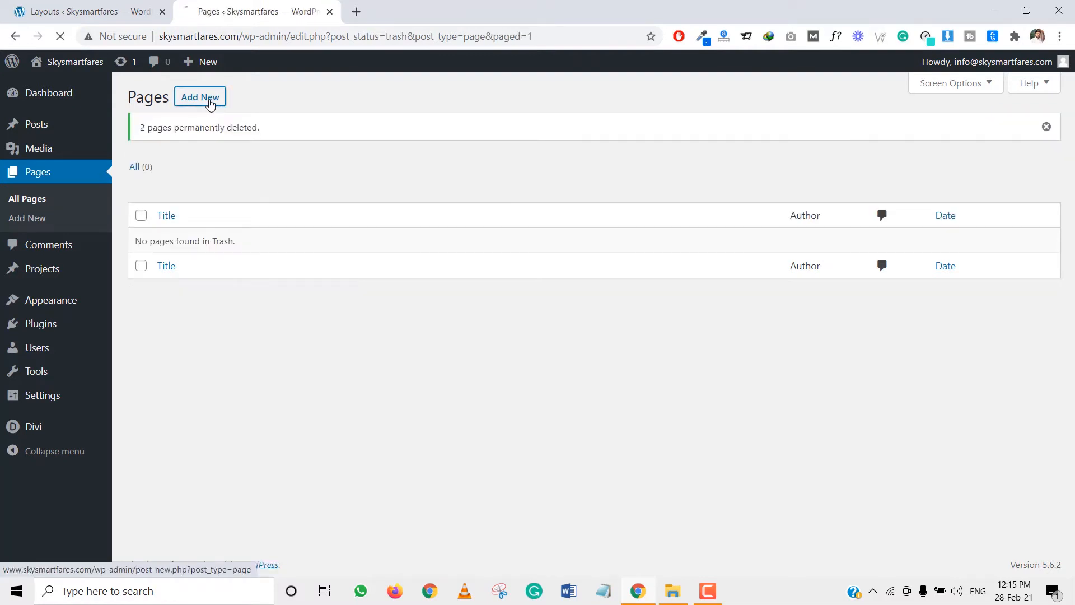
Create a new page titled Services, publish it and launch it in the Divi Builder.
click(136, 8)
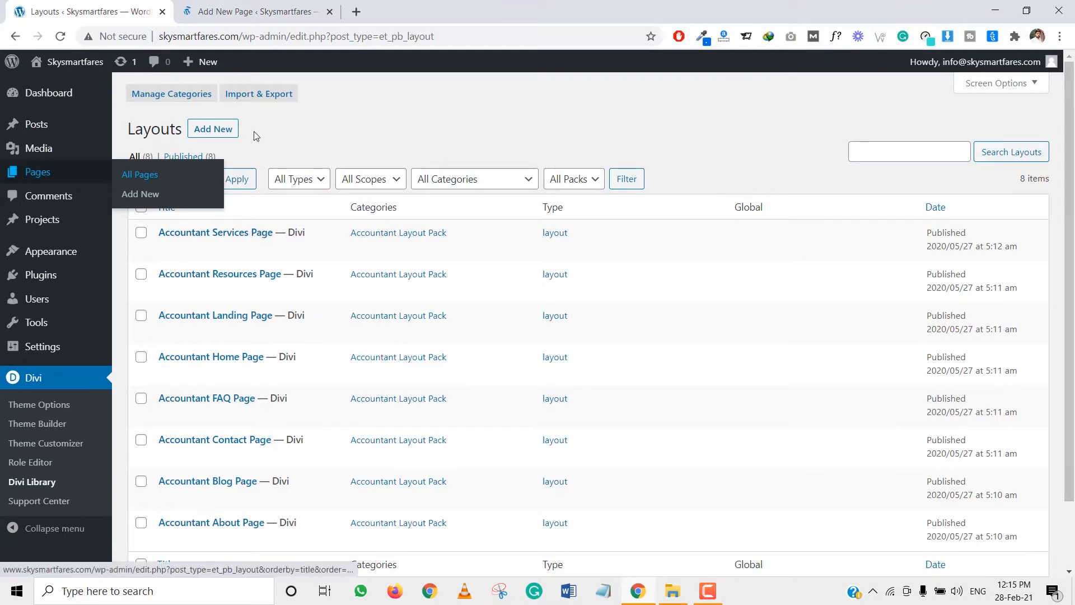
click(223, 13)
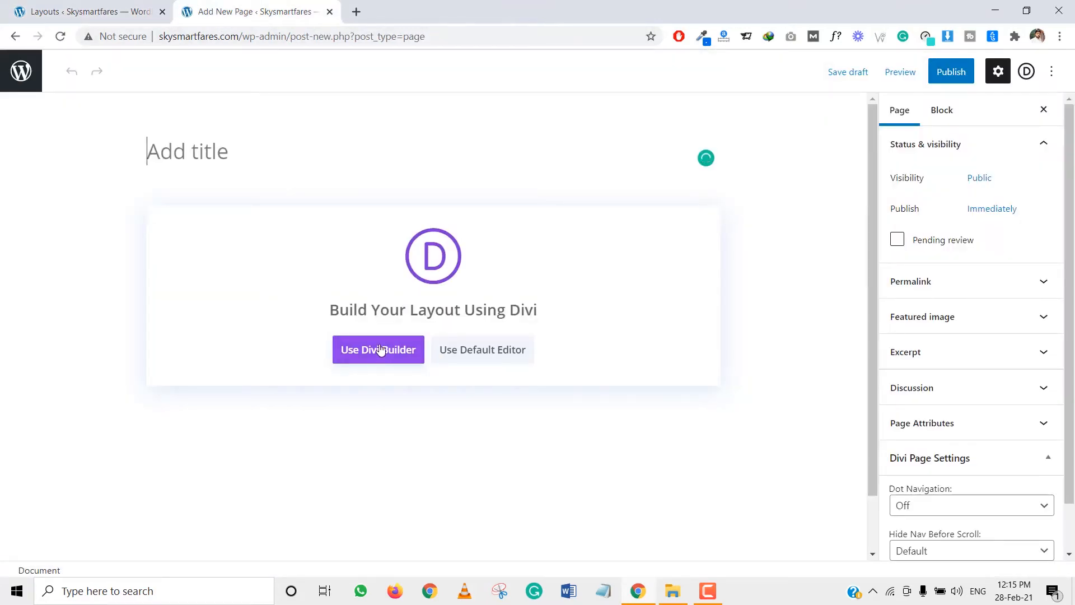
text(Services)
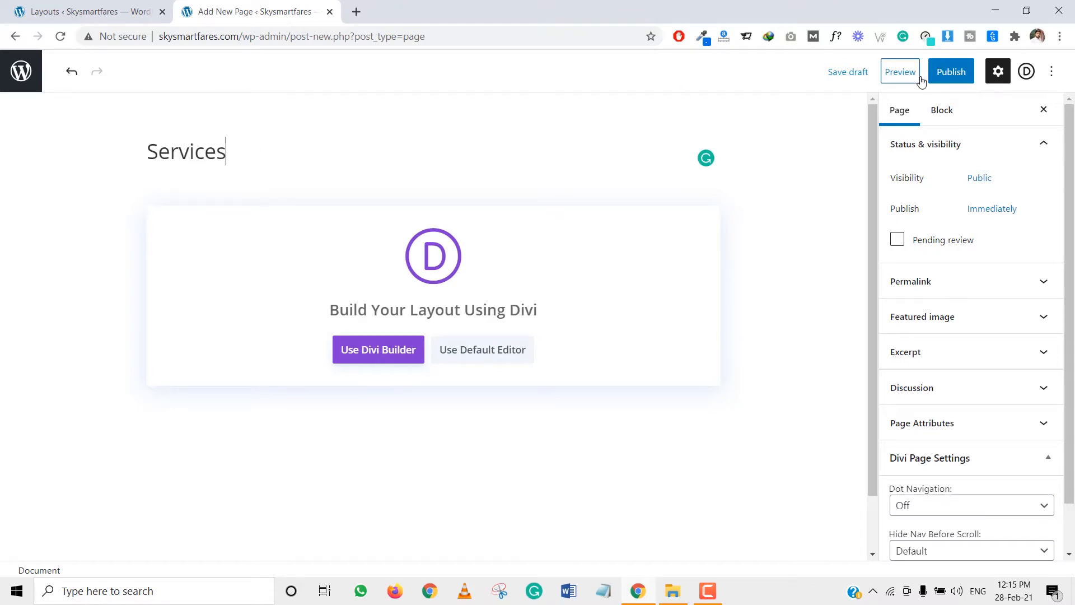
click(949, 71)
click(932, 73)
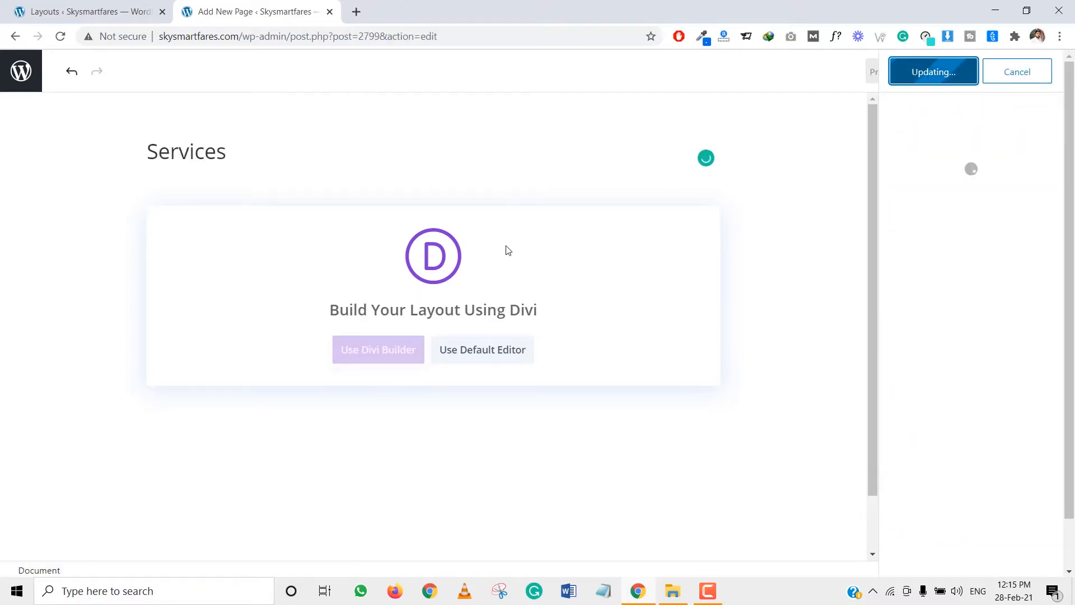
click(375, 353)
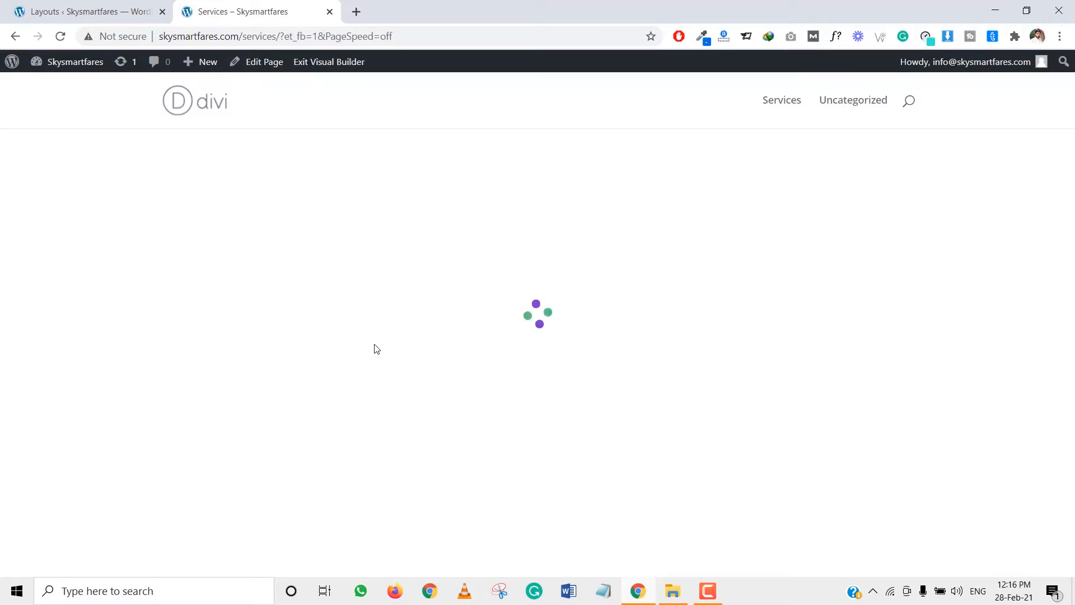
Open the installed plugins in a new browser tab next to the layouts tab and activate Classic Editor.
click(84, 11)
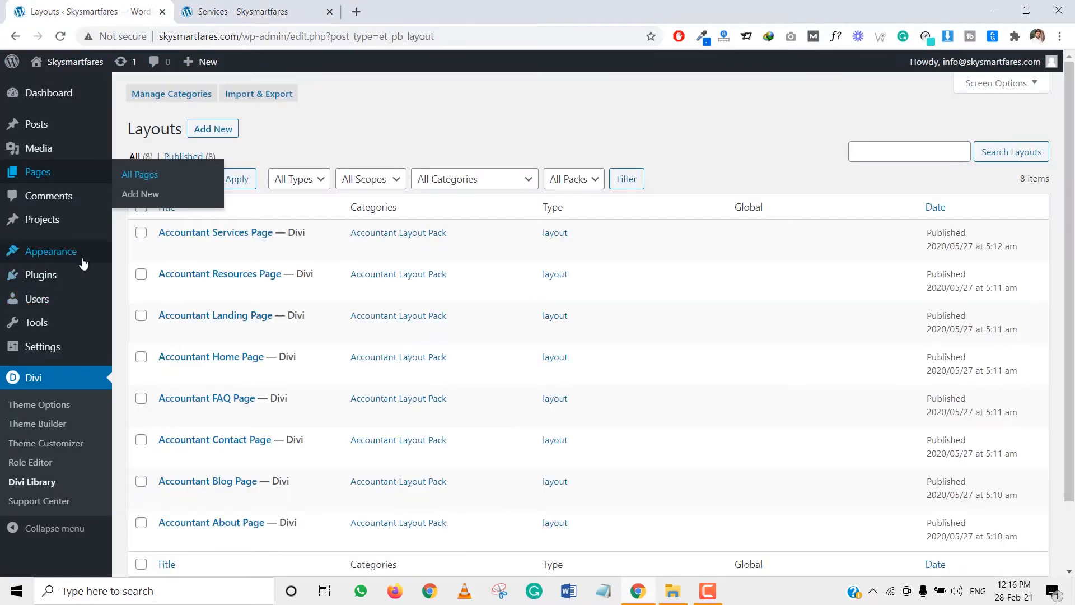
mouse_move(84, 274)
right_click(166, 281)
click(168, 286)
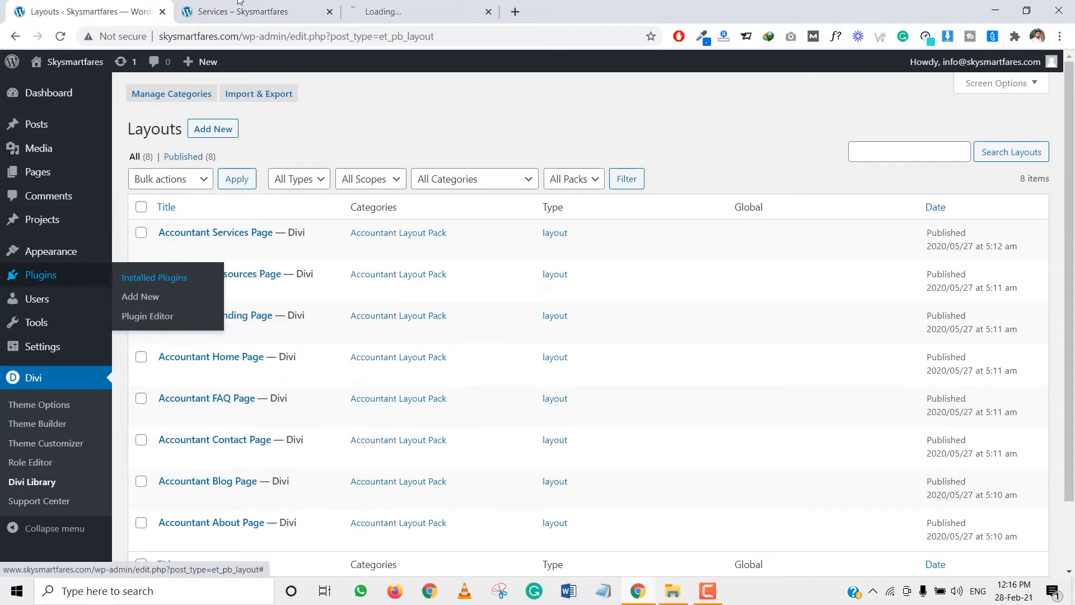
drag(371, 8, 252, 3)
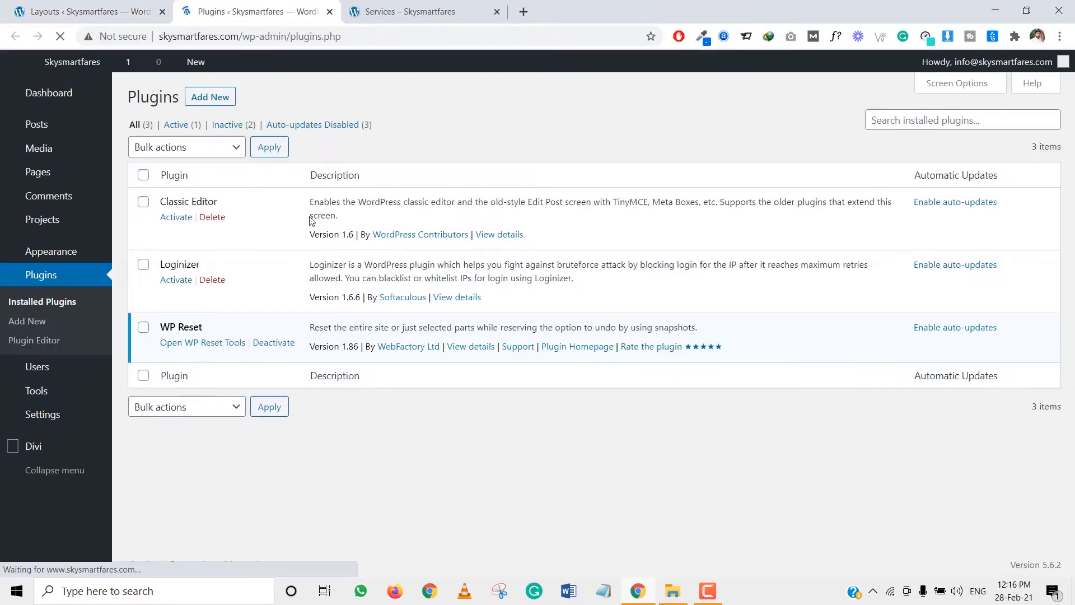
click(178, 218)
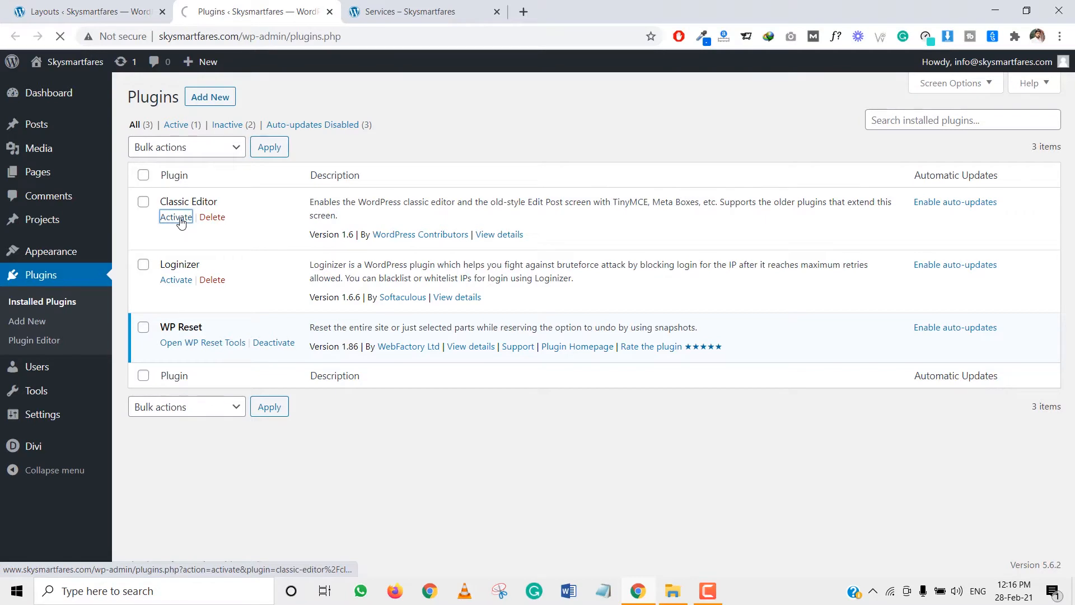
Return to the Services page and browse the premade layout packs for it.
click(416, 11)
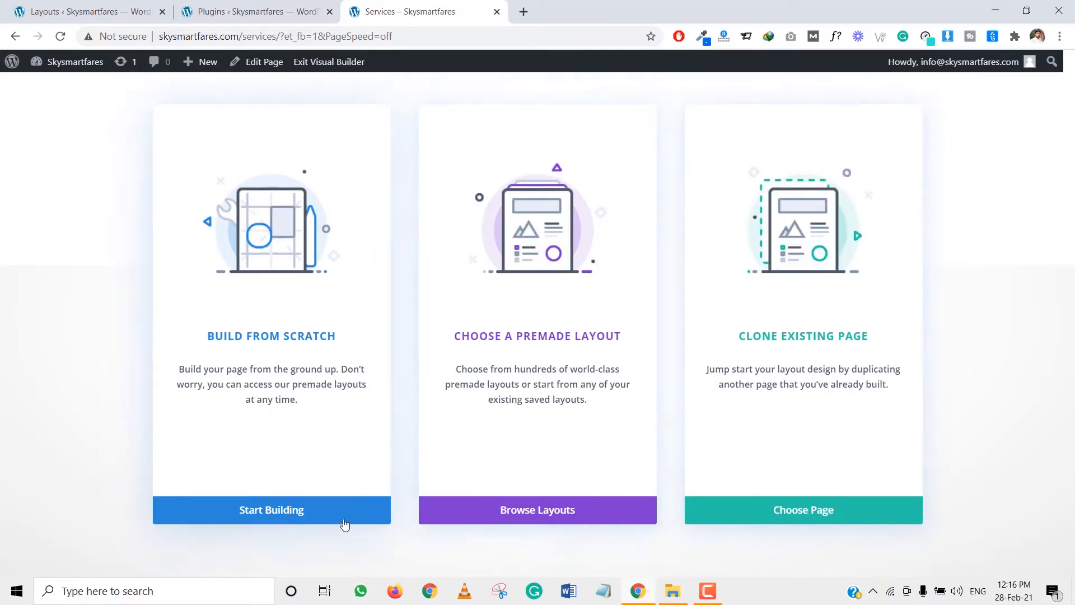
click(501, 520)
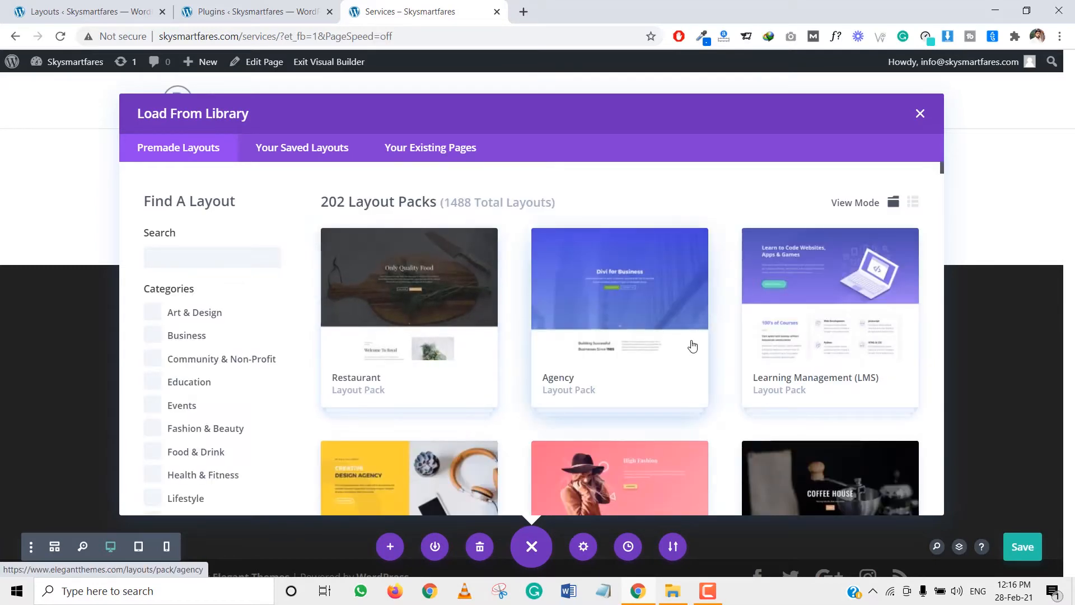
scroll(693, 348, down, 3)
Try to use the Design Agency Landing Page premade layout, and go back from the authentication form.
click(410, 343)
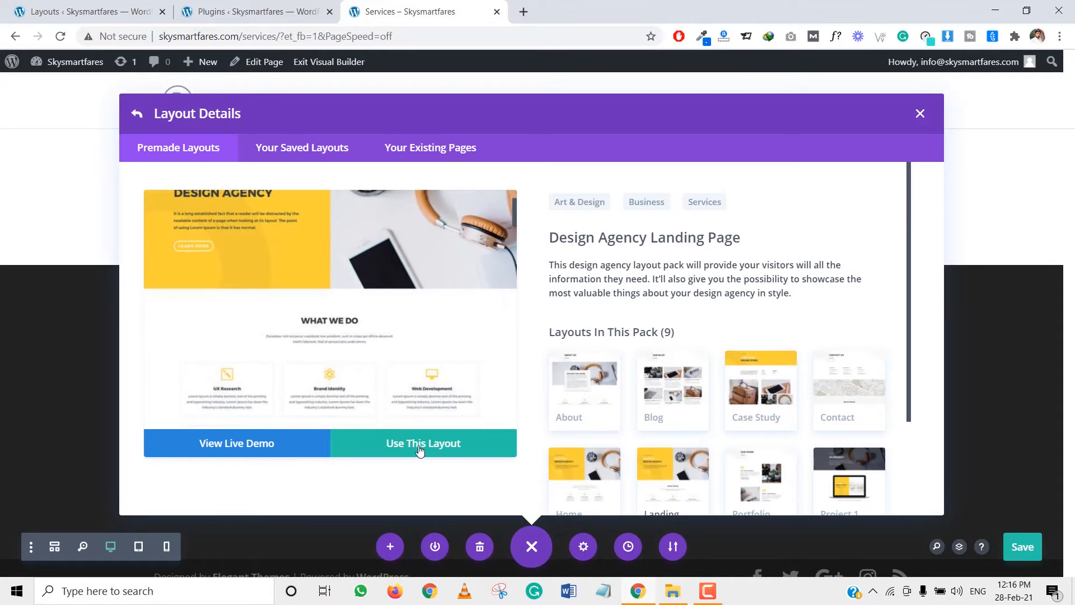
click(420, 451)
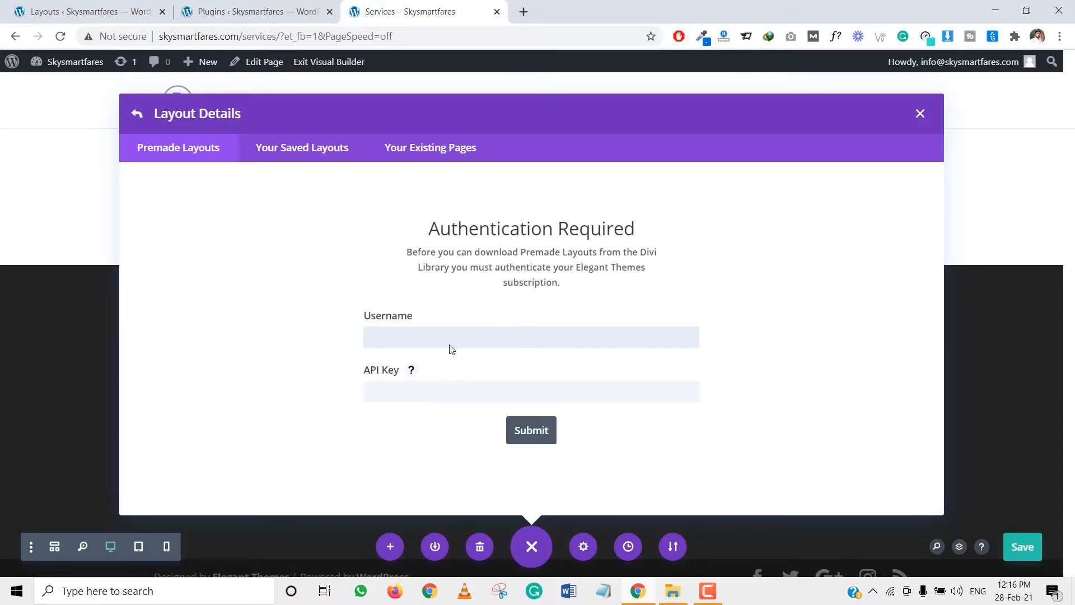
click(136, 116)
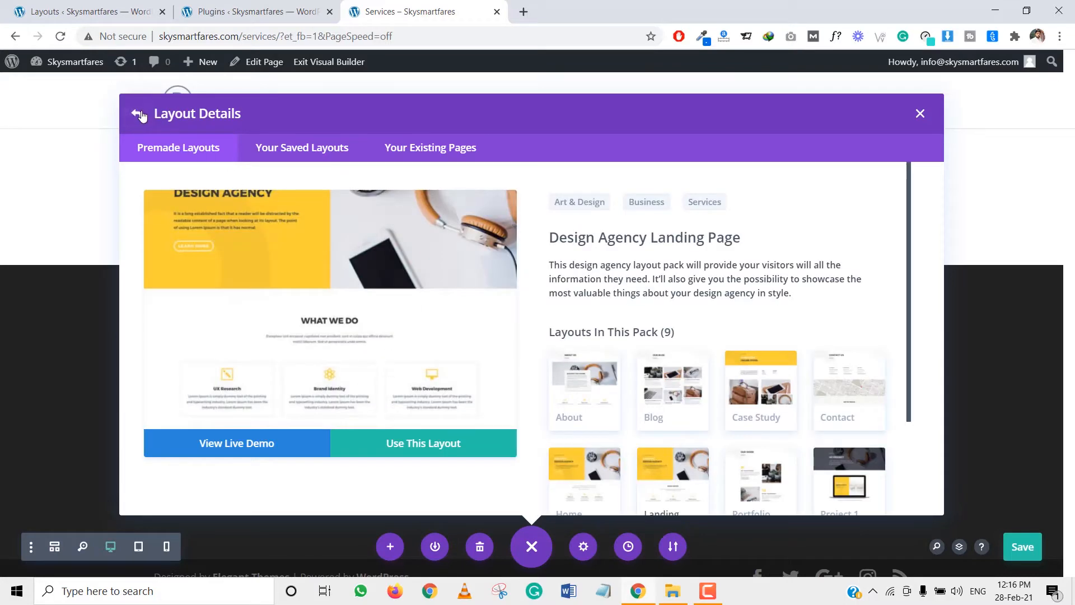
Look at the saved Accountant layouts offered for the Services page and compare them with the Divi Library list.
click(319, 157)
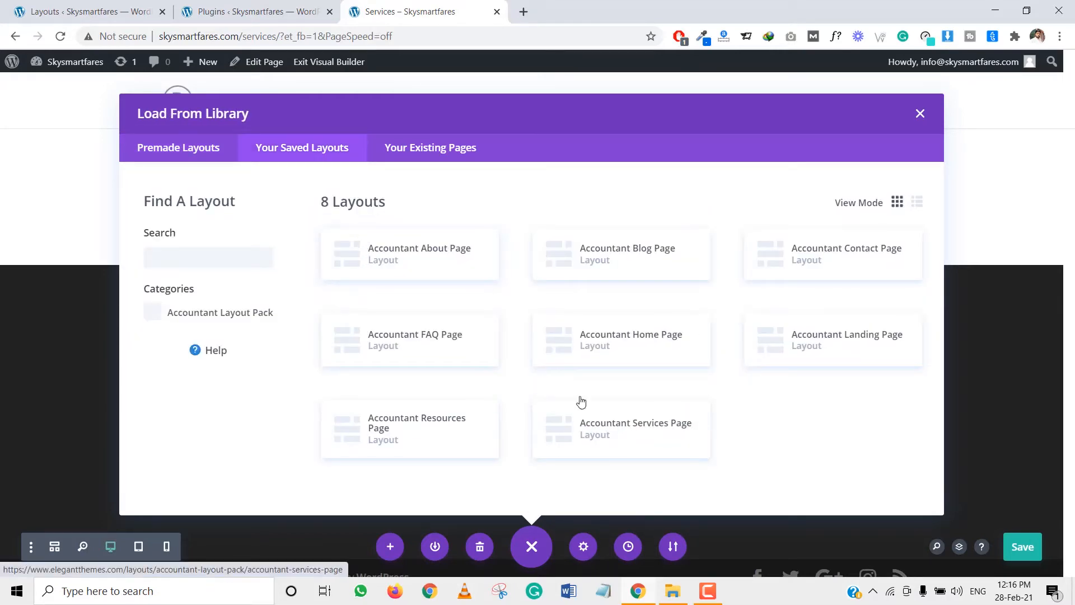
click(84, 11)
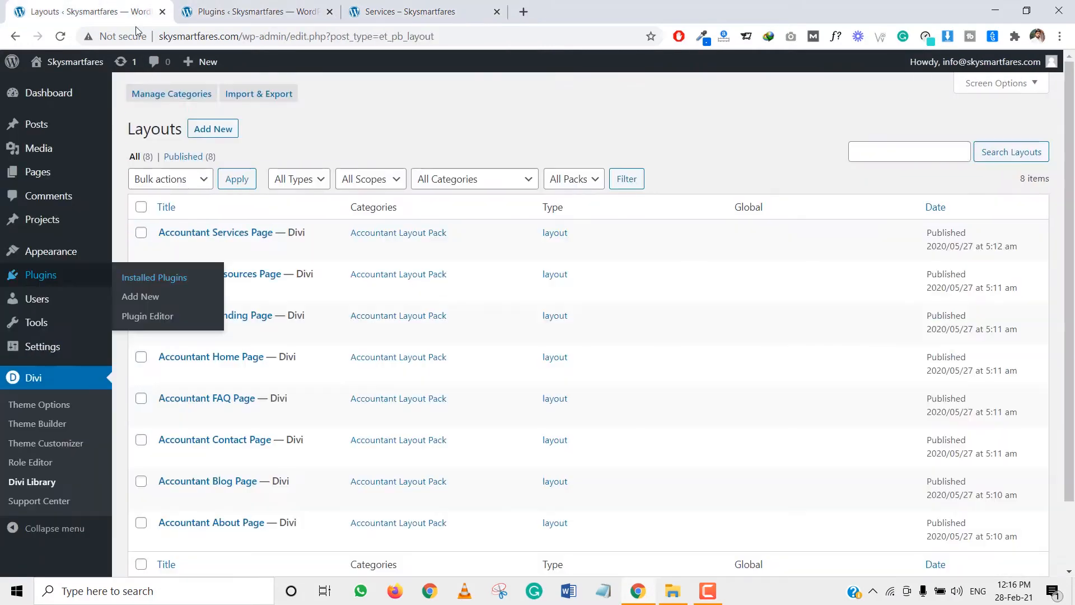
scroll(175, 312, down, 2)
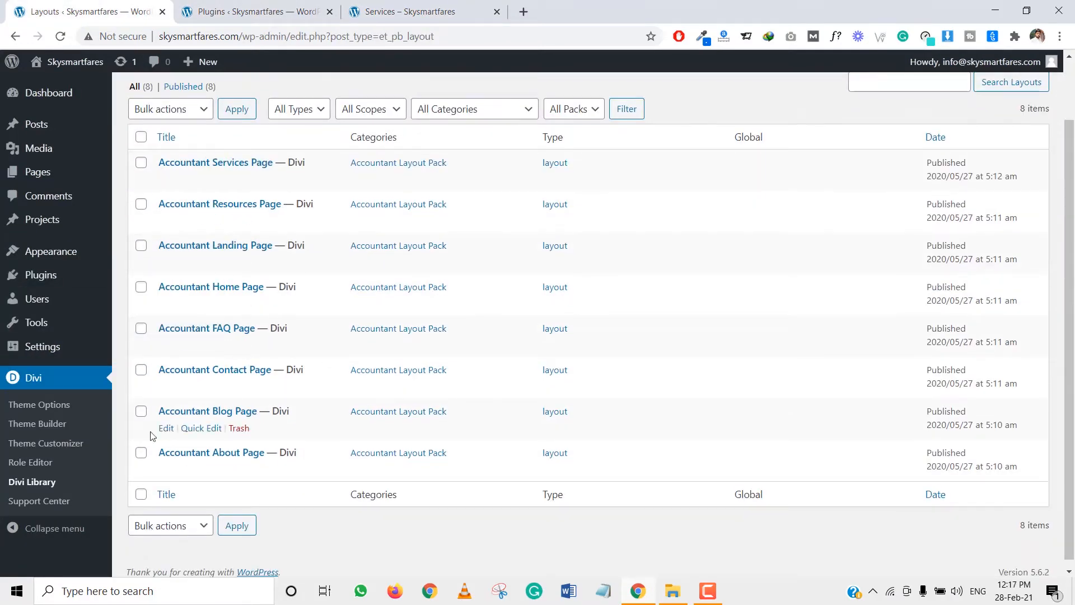
Return to the Services page and load the saved Accountant Services Page layout into it.
scroll(287, 404, up, 2)
click(413, 11)
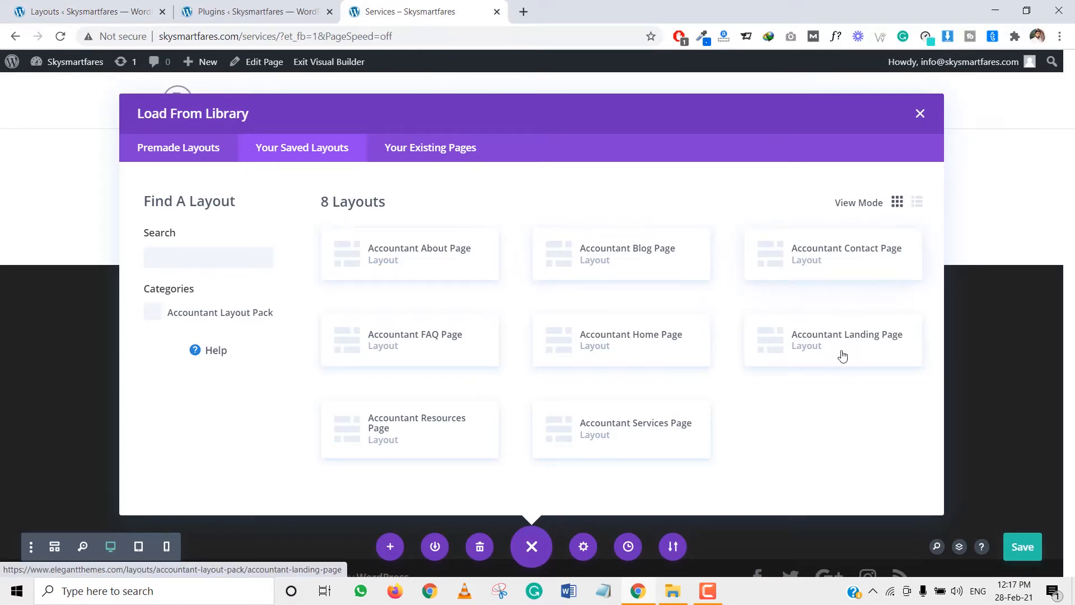
click(629, 429)
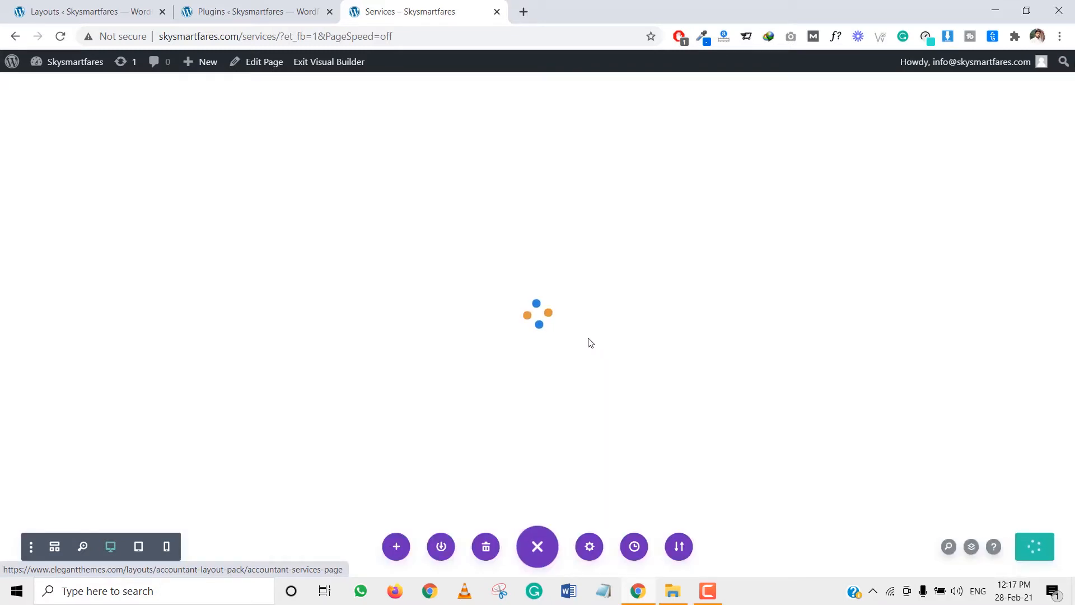
Look through the sections of the loaded Services layout and save the page.
scroll(591, 342, down, 8)
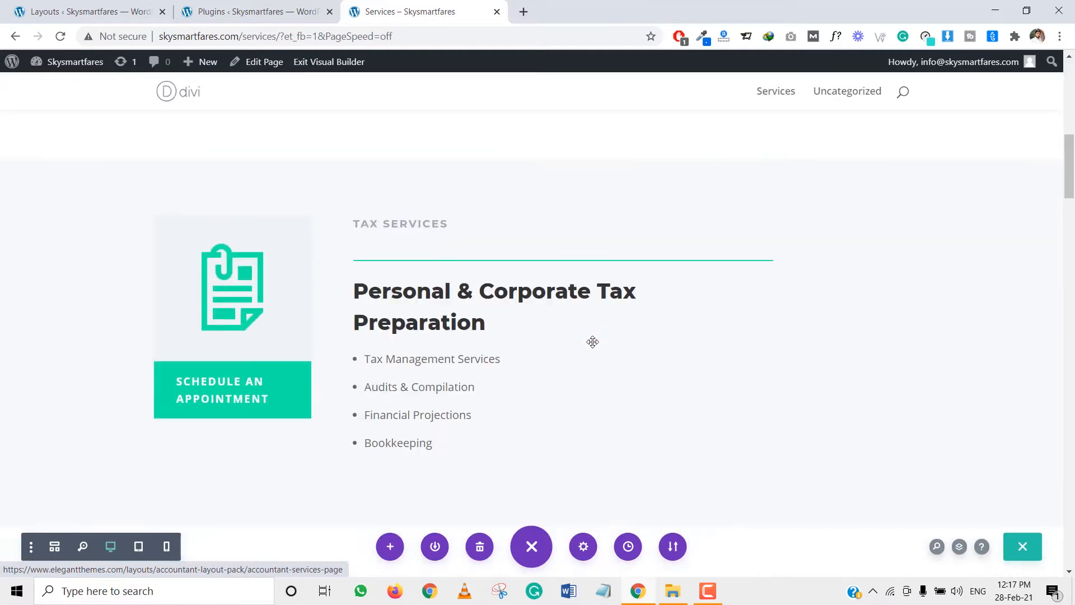
scroll(592, 341, down, 12)
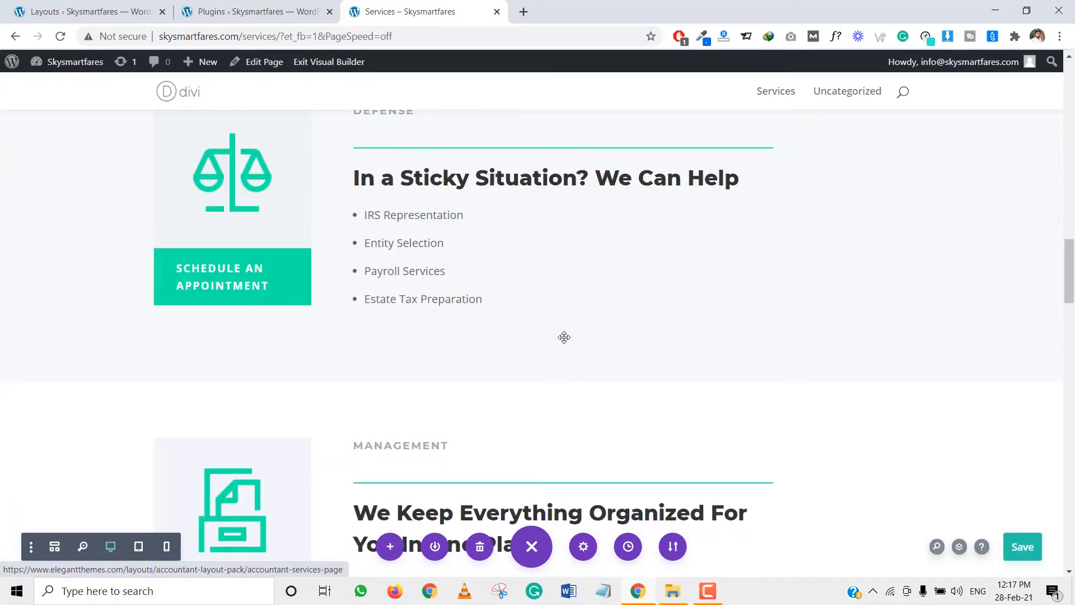
scroll(564, 337, down, 12)
scroll(471, 358, down, 12)
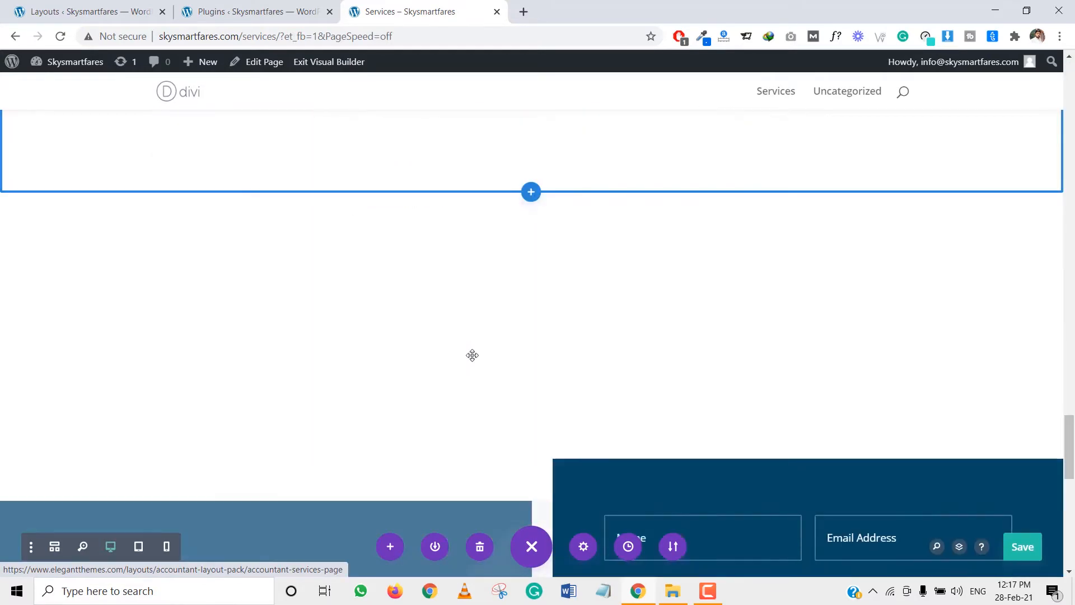
scroll(403, 318, up, 8)
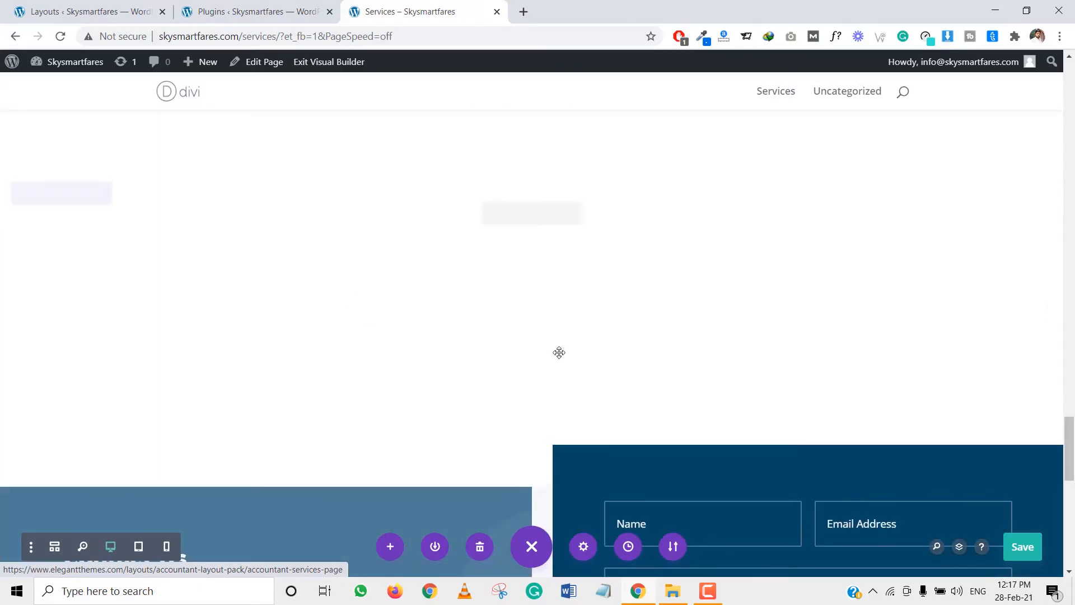
scroll(554, 353, up, 10)
scroll(530, 239, up, 10)
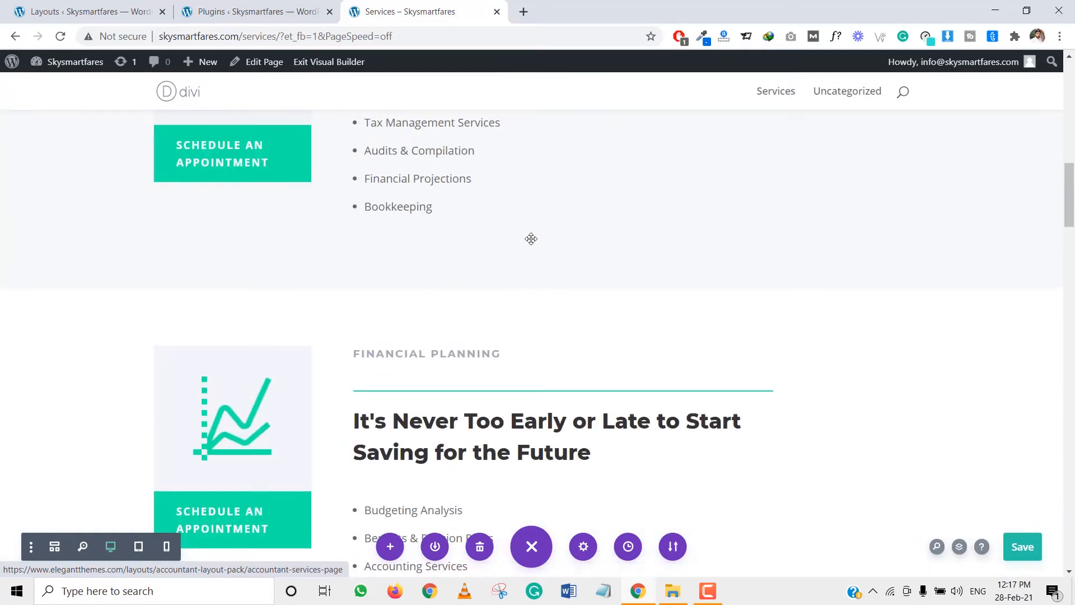
click(1021, 552)
scroll(526, 235, up, 10)
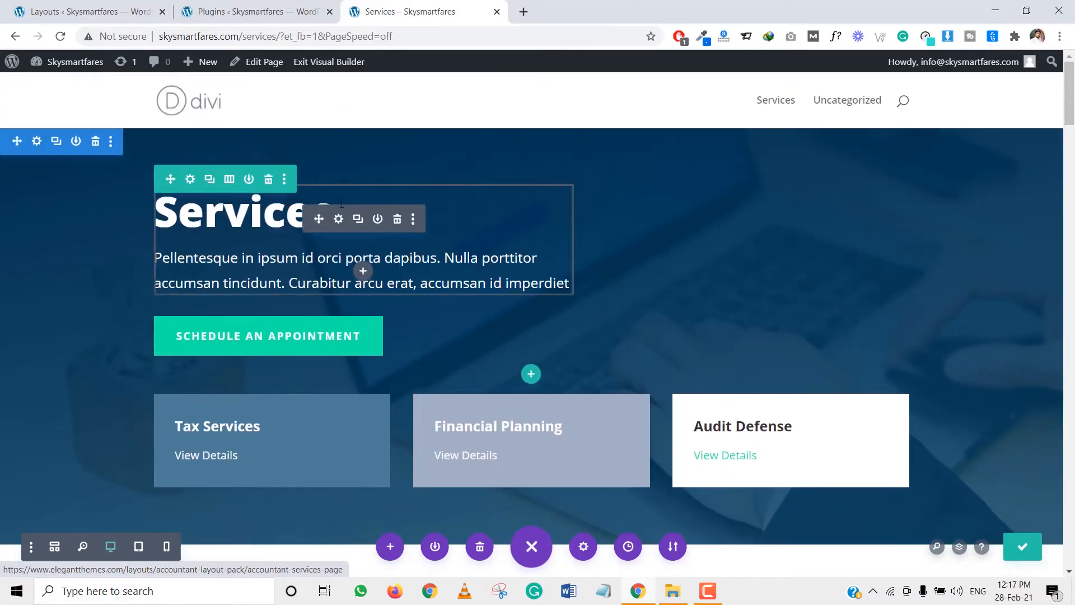
scroll(527, 350, down, 5)
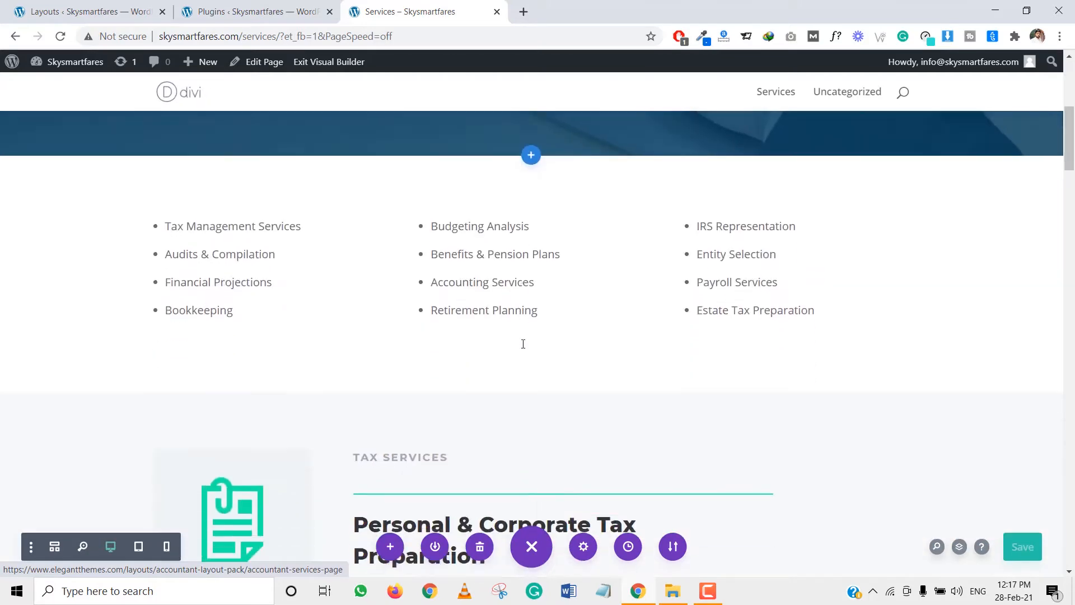
scroll(504, 280, up, 5)
Replace the plugins list with the Pages list in its browser tab, and close the Services page tab.
click(271, 4)
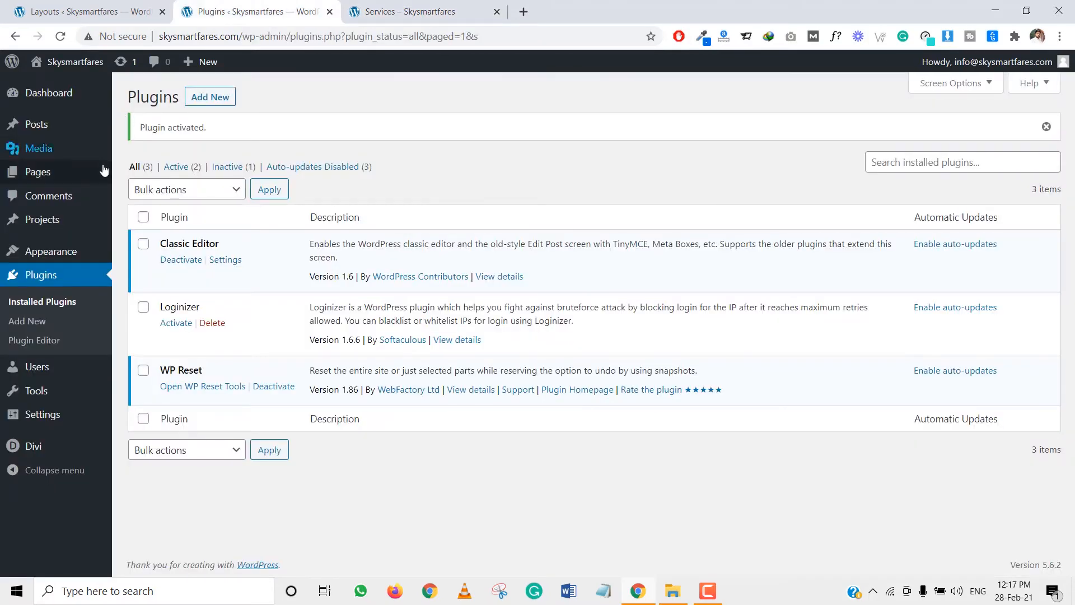
mouse_move(90, 168)
click(152, 178)
click(442, 15)
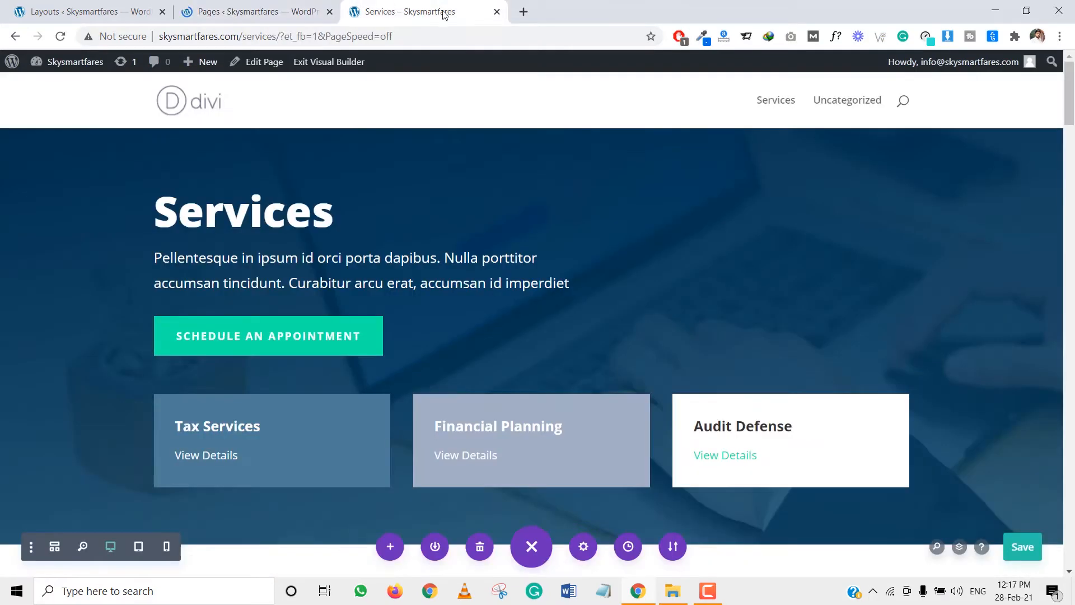
click(497, 12)
Copy "Accountant Resources" from the Divi Library list into a new page's title, shorten it to "Resources", and publish the page.
click(134, 9)
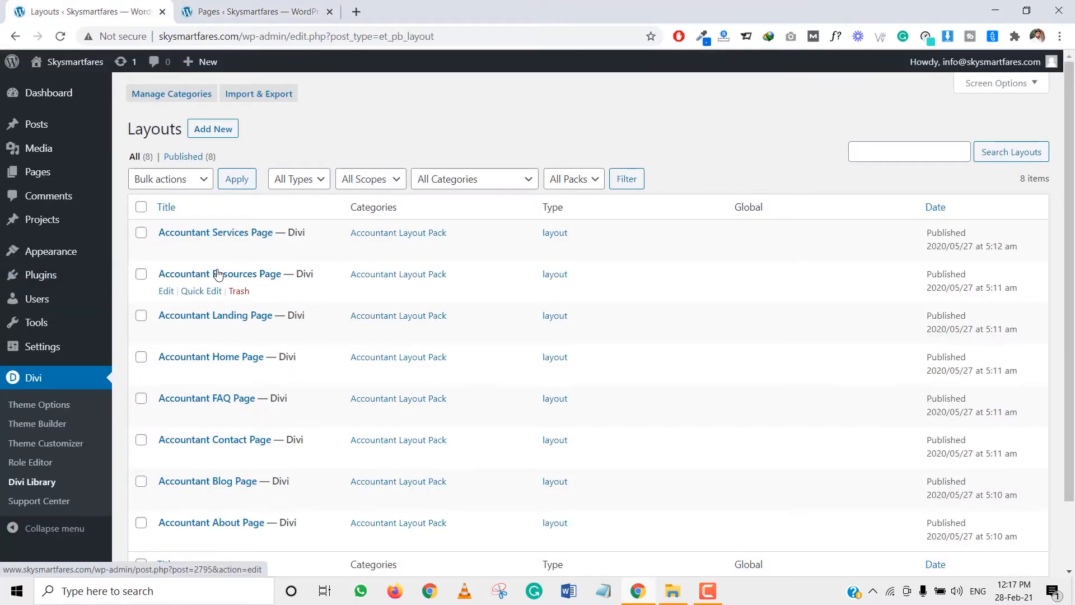
drag(157, 274, 251, 279)
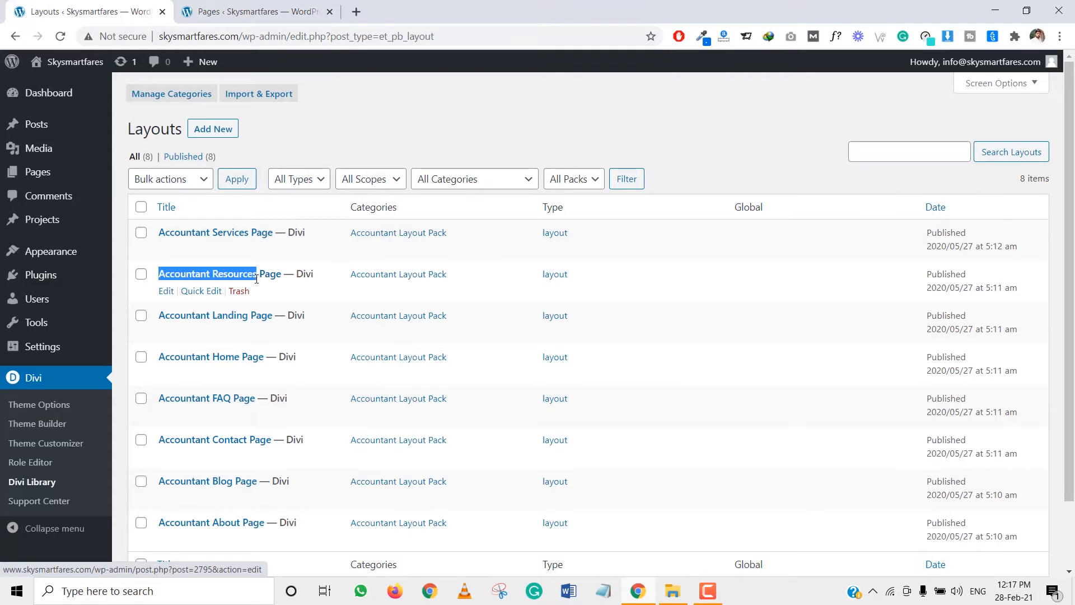
click(246, 12)
click(194, 104)
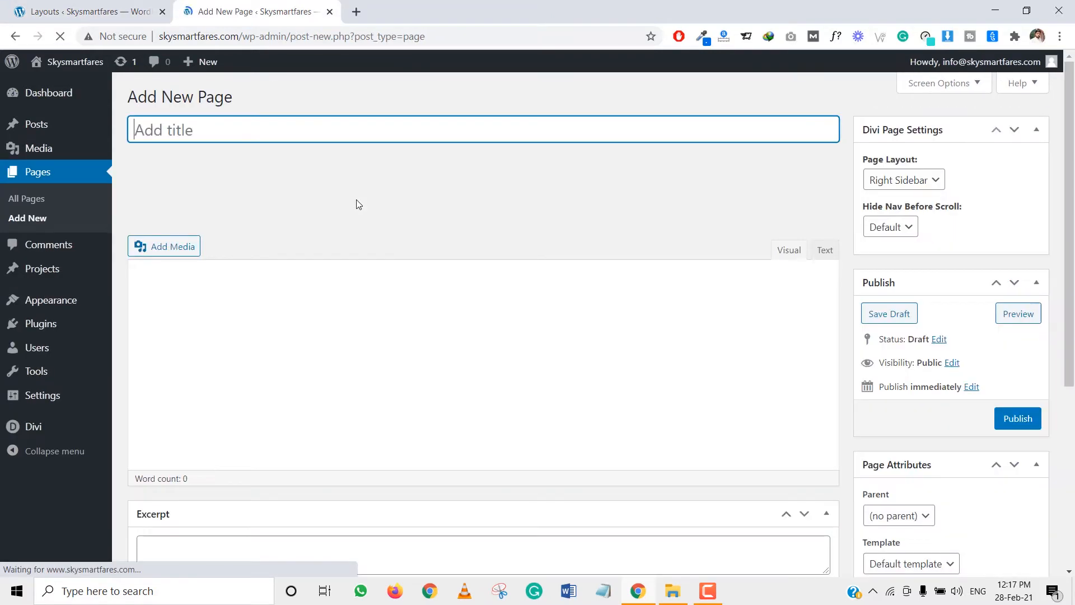
text(Accountant Resources)
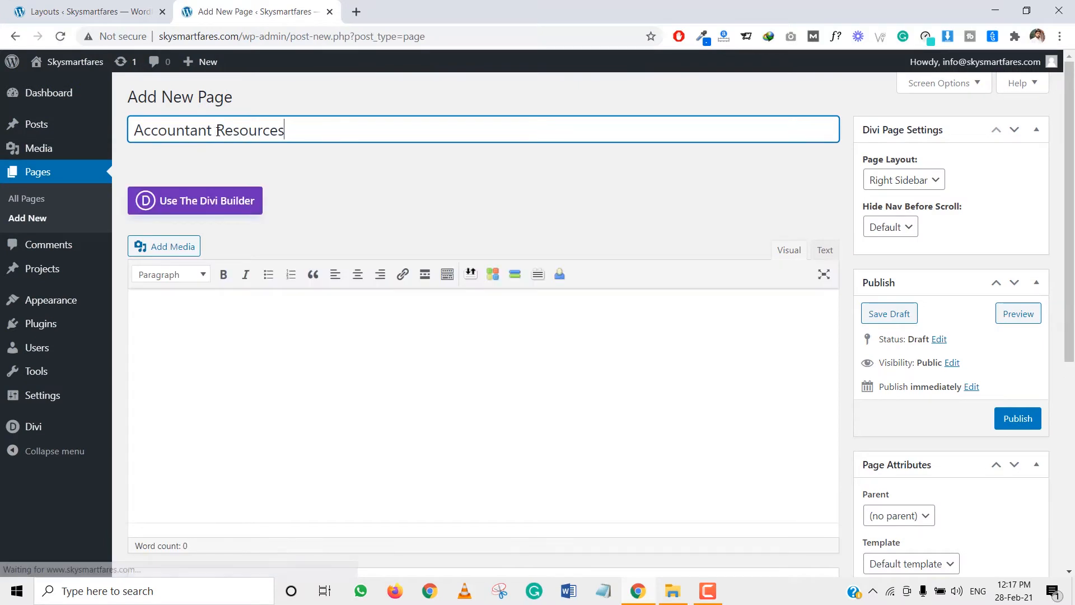
drag(216, 135, 125, 136)
key(BackSpace)
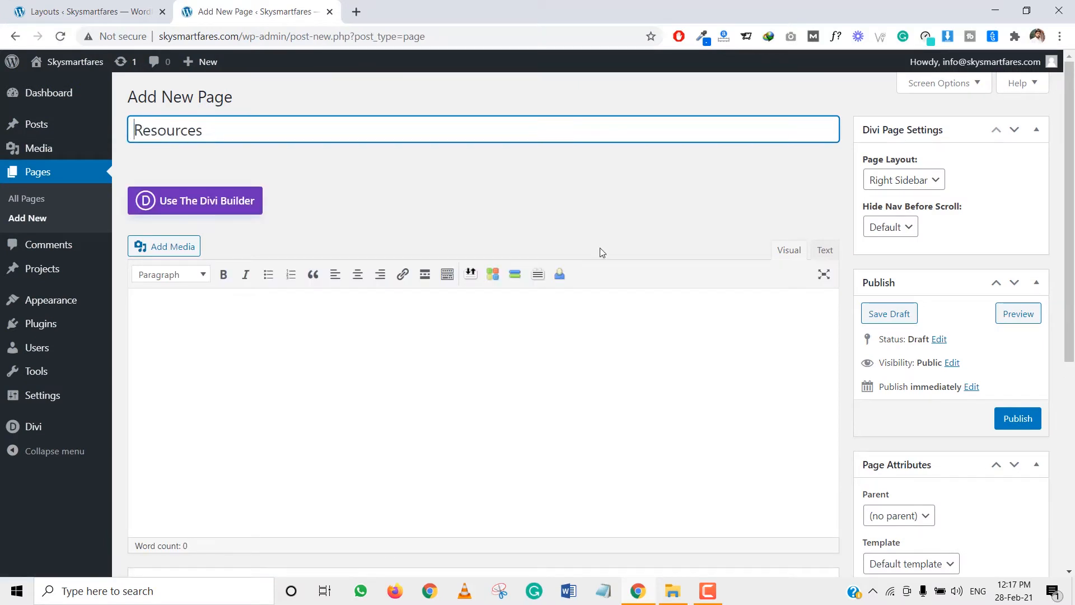
click(1017, 419)
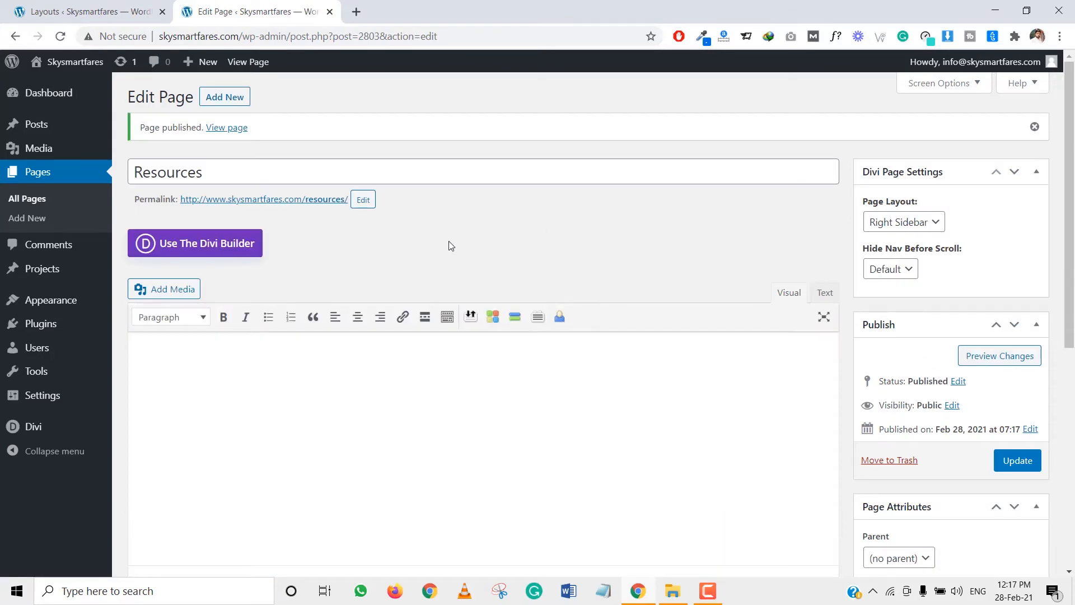
Switch the Resources page to the Divi Builder, load the saved Accountant Resources Page layout, and update the page.
click(231, 247)
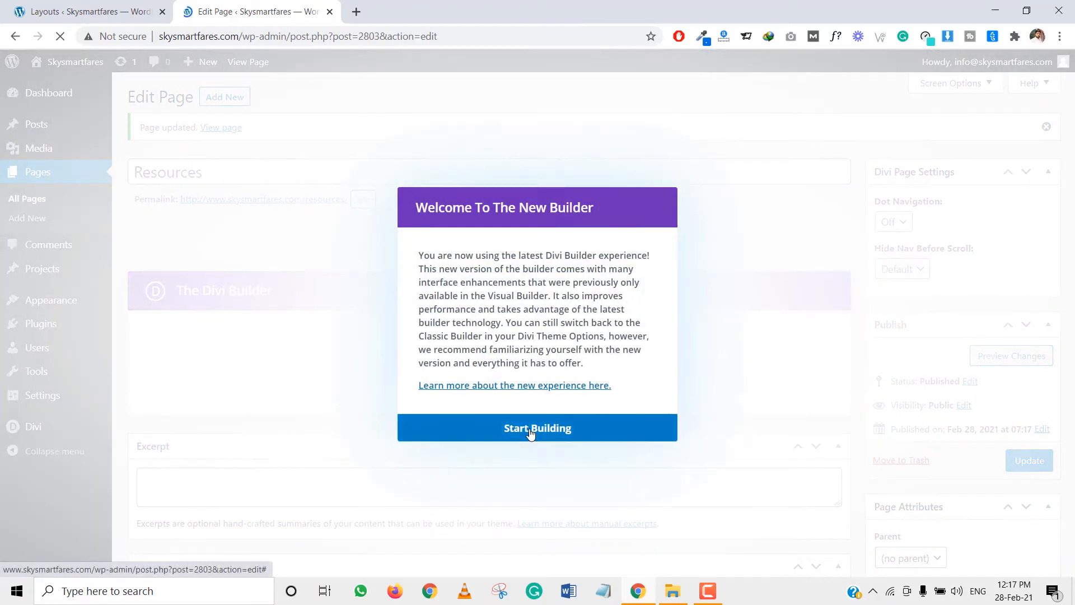
click(530, 432)
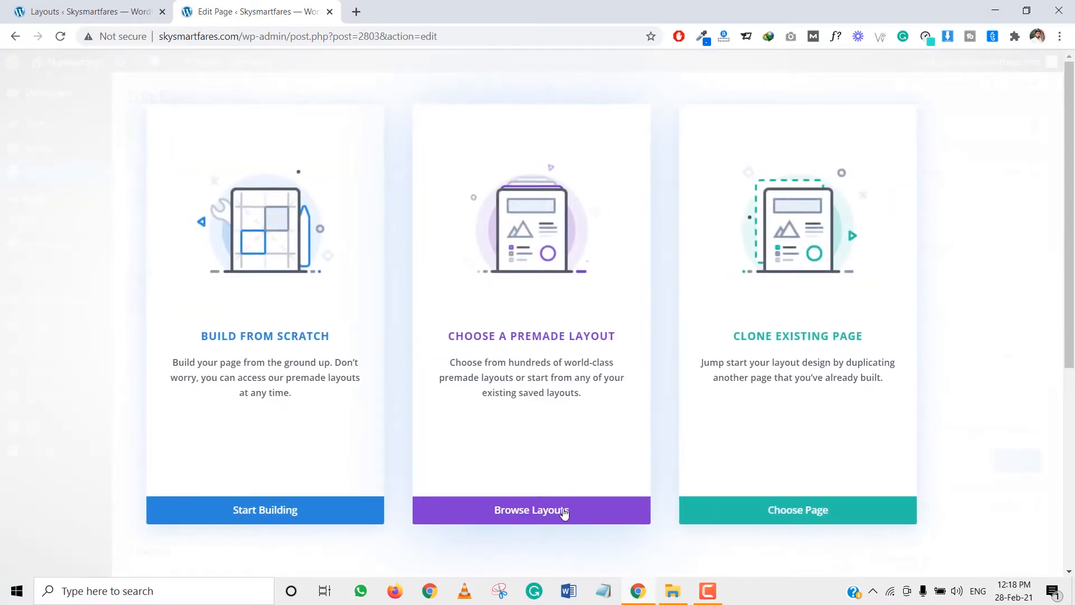
click(545, 511)
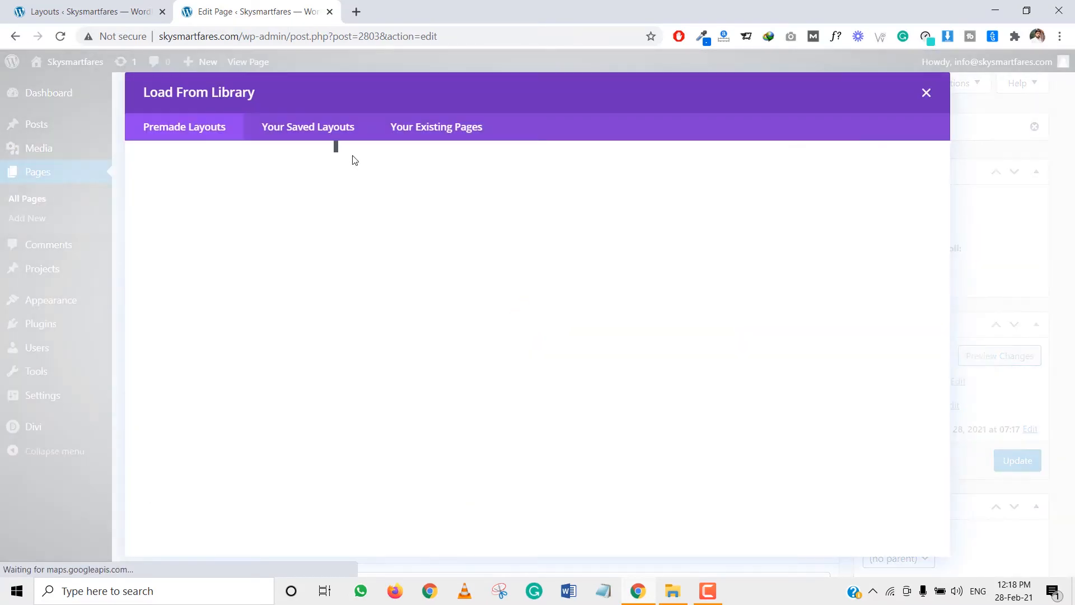
click(303, 128)
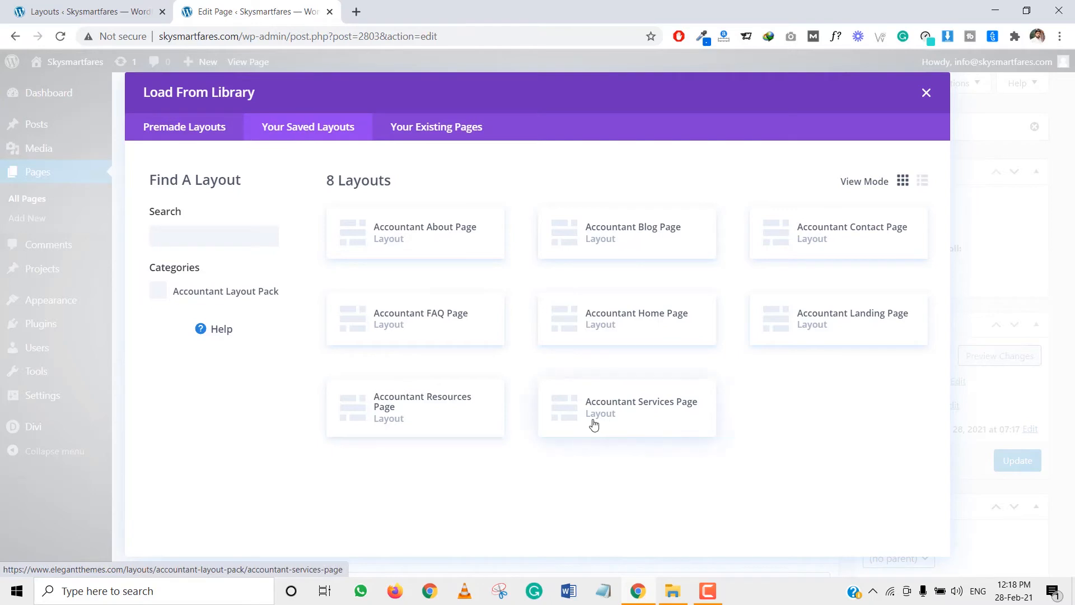
click(447, 407)
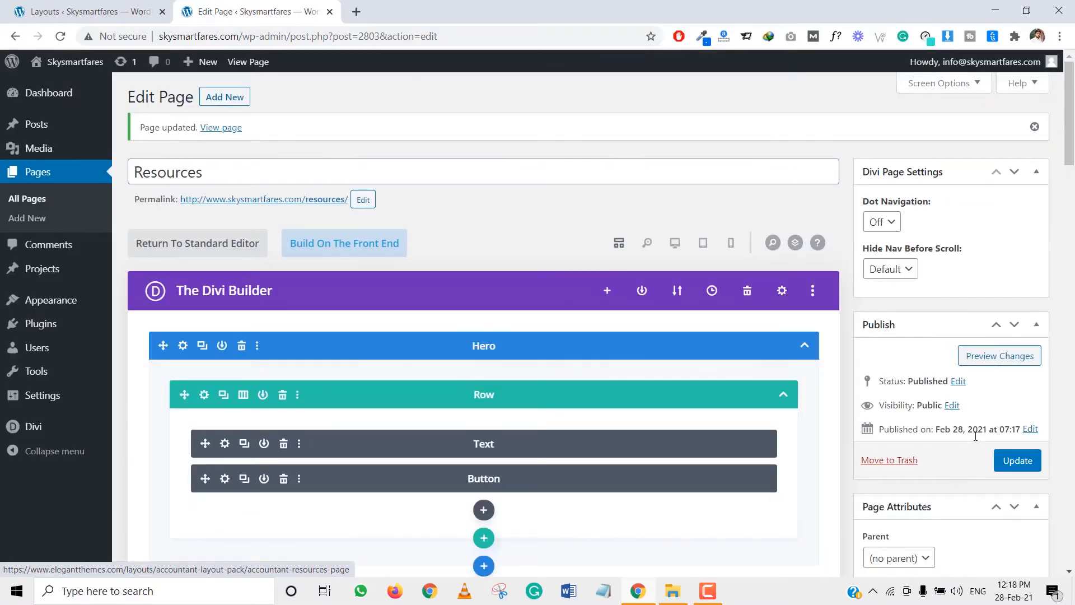
click(1005, 464)
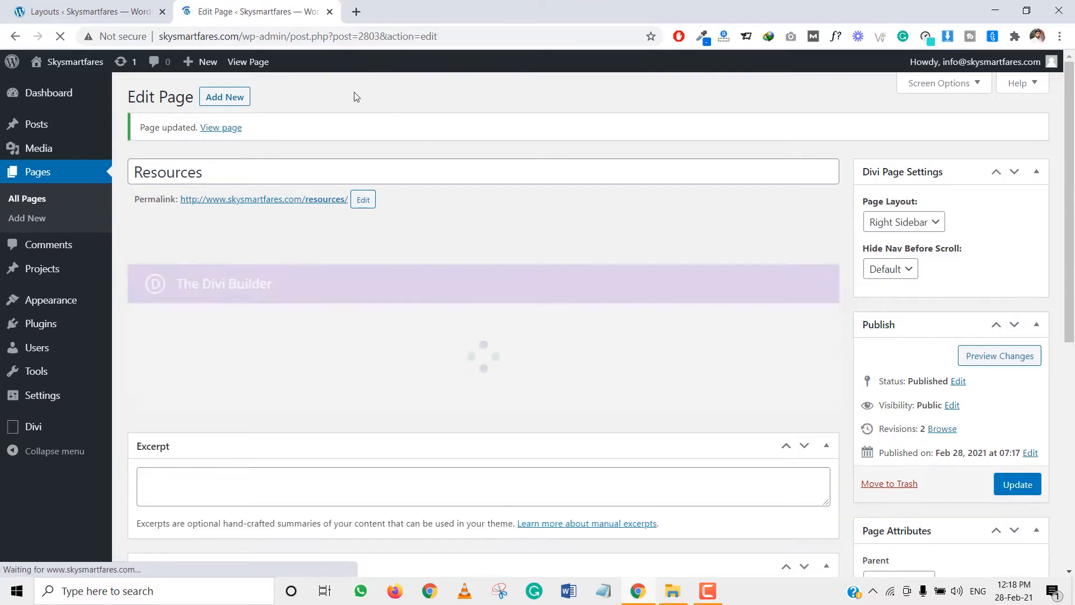
Check the next layout in the Divi Library list, and publish a new page titled "Landing" for it.
click(134, 7)
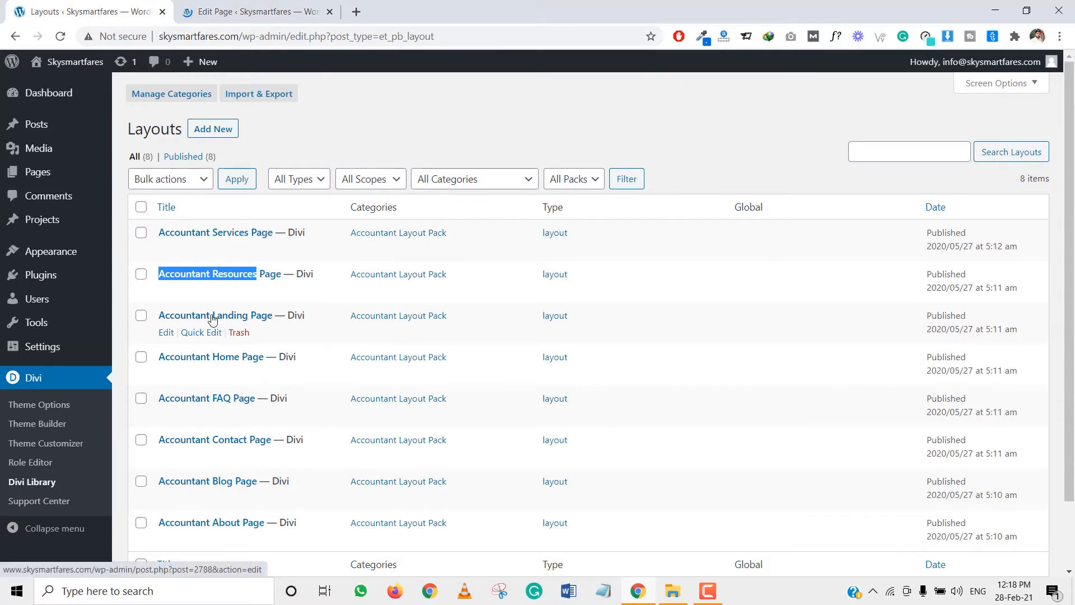
drag(224, 318, 249, 2)
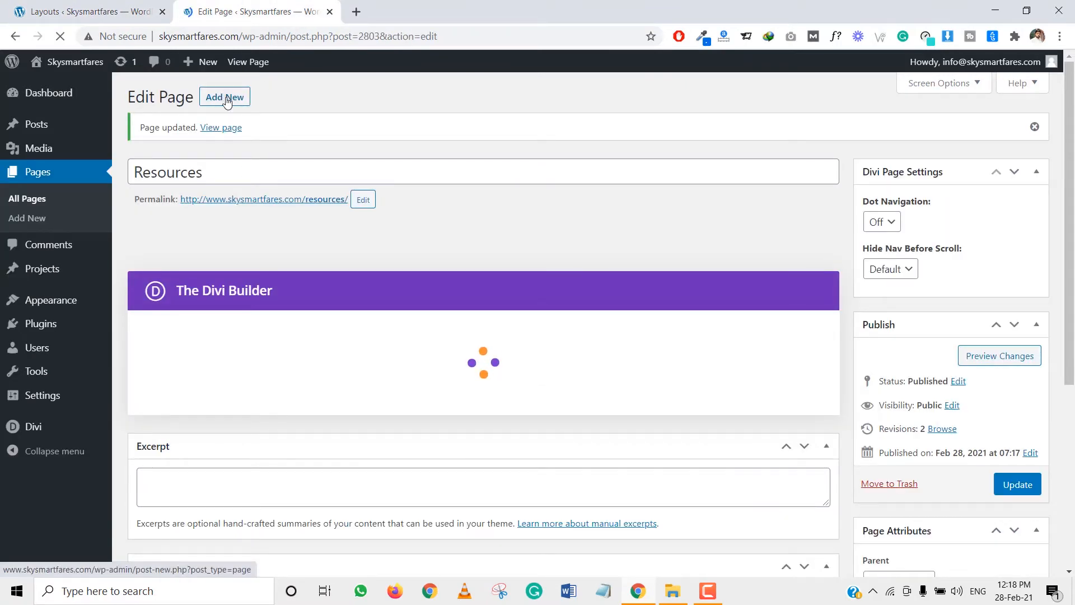
click(266, 103)
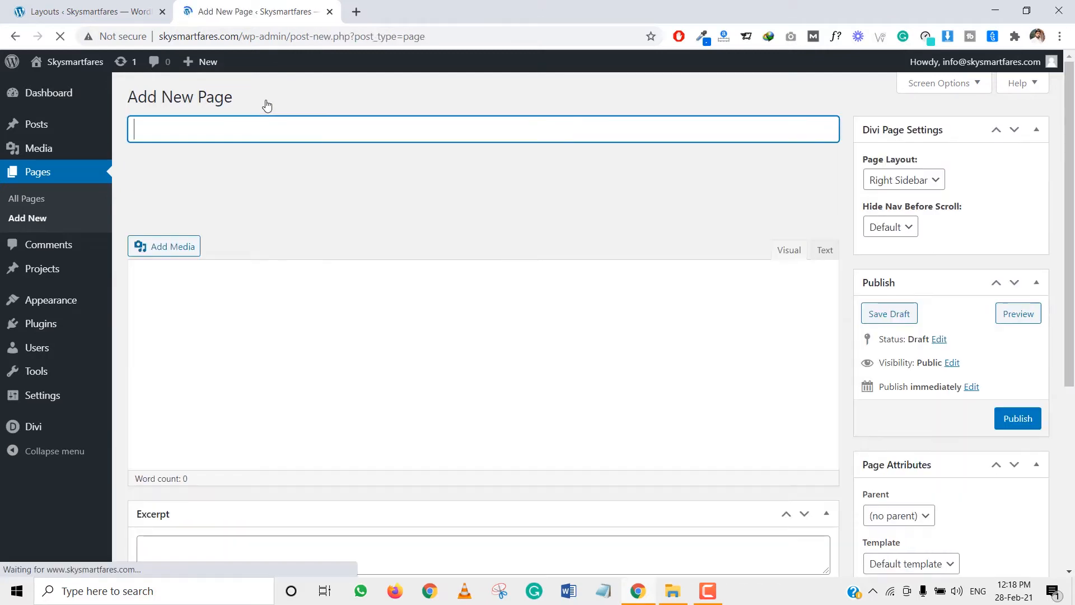
text(Lnad)
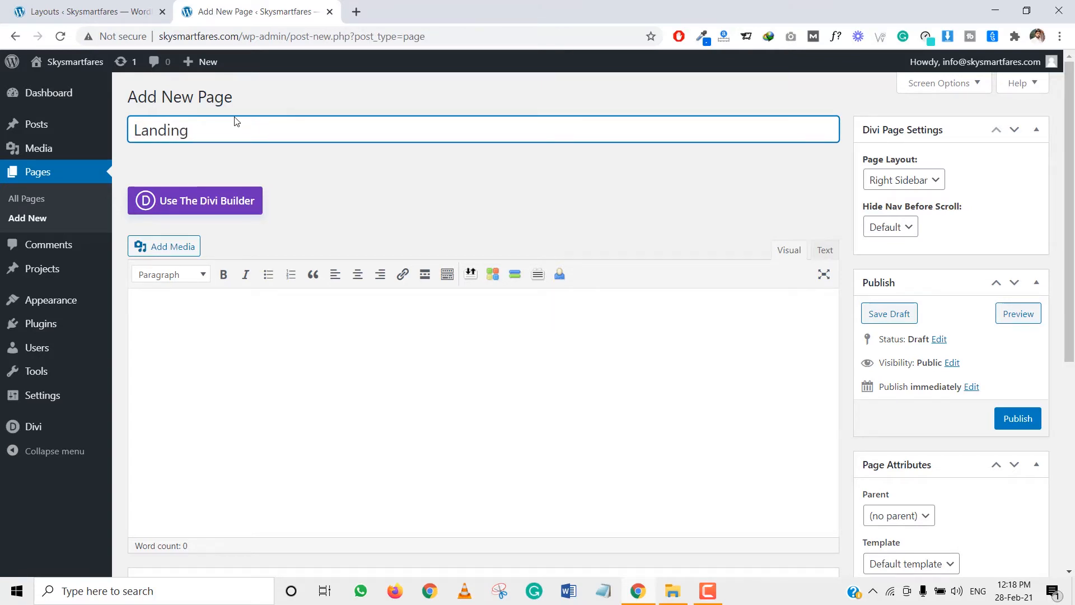
click(1014, 420)
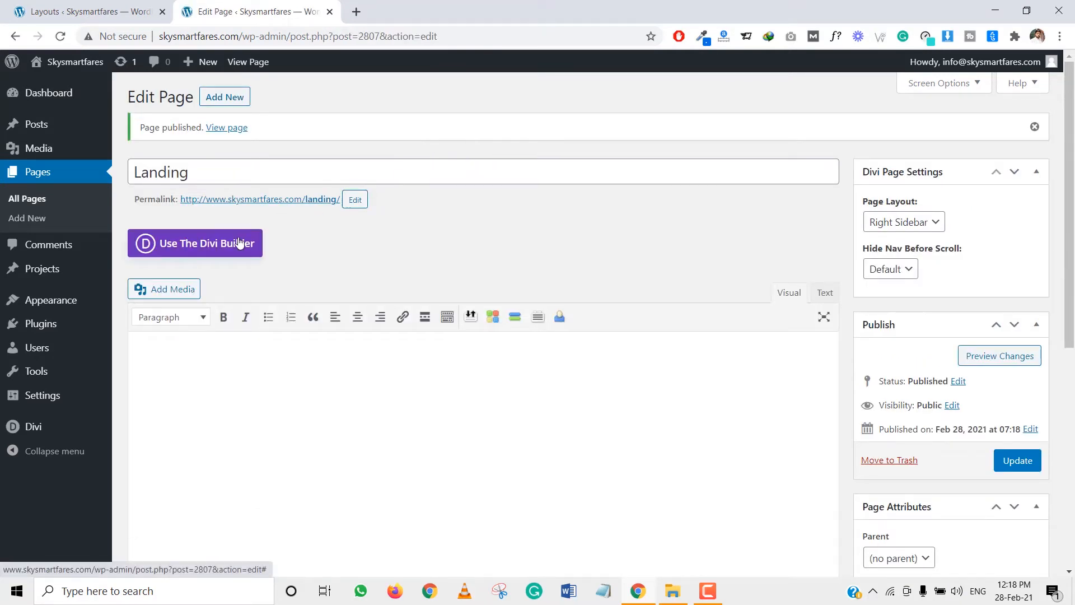
Switch the Landing page to the Divi Builder, load the saved Accountant Landing Page layout, and update the page.
click(238, 242)
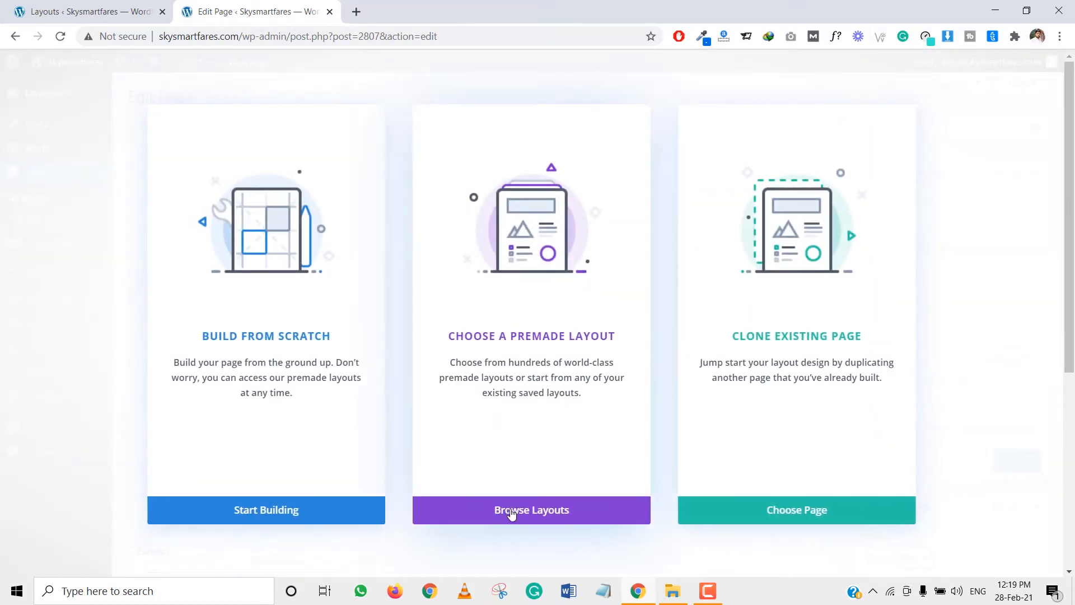
click(511, 513)
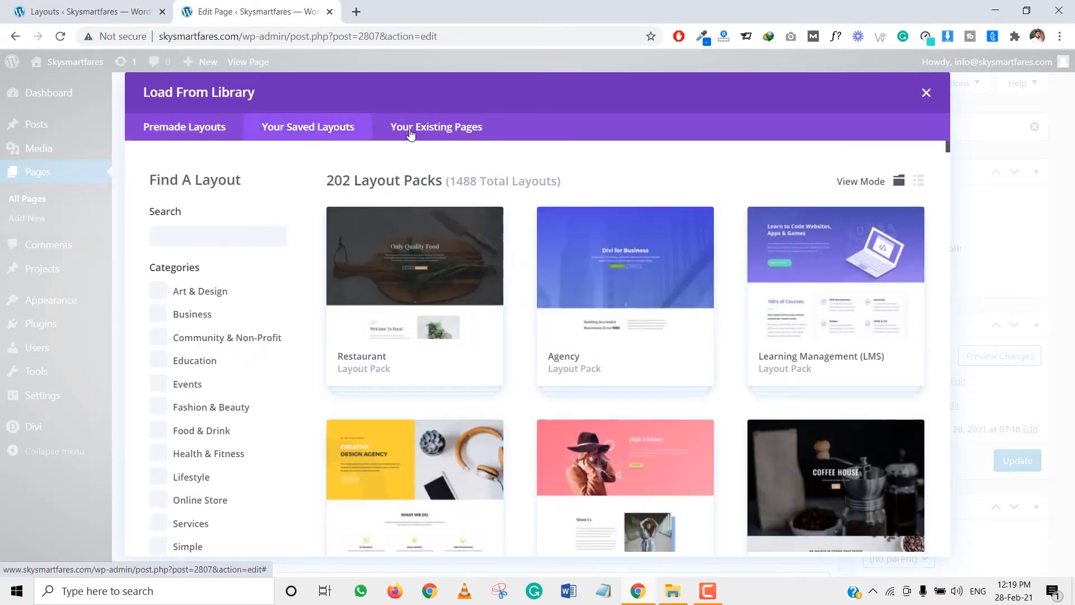
click(410, 135)
click(331, 129)
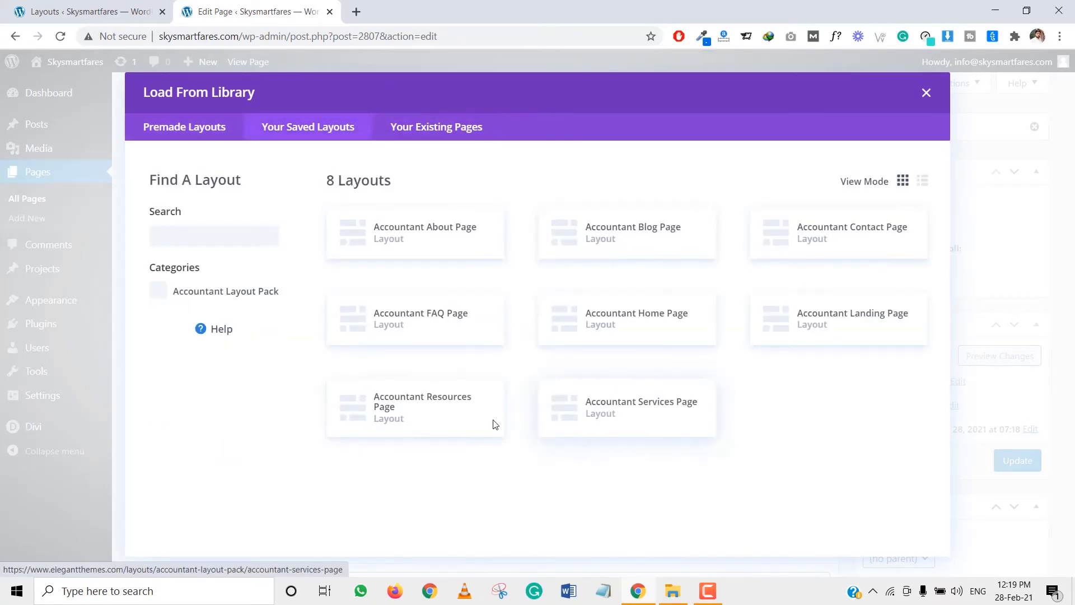
click(840, 328)
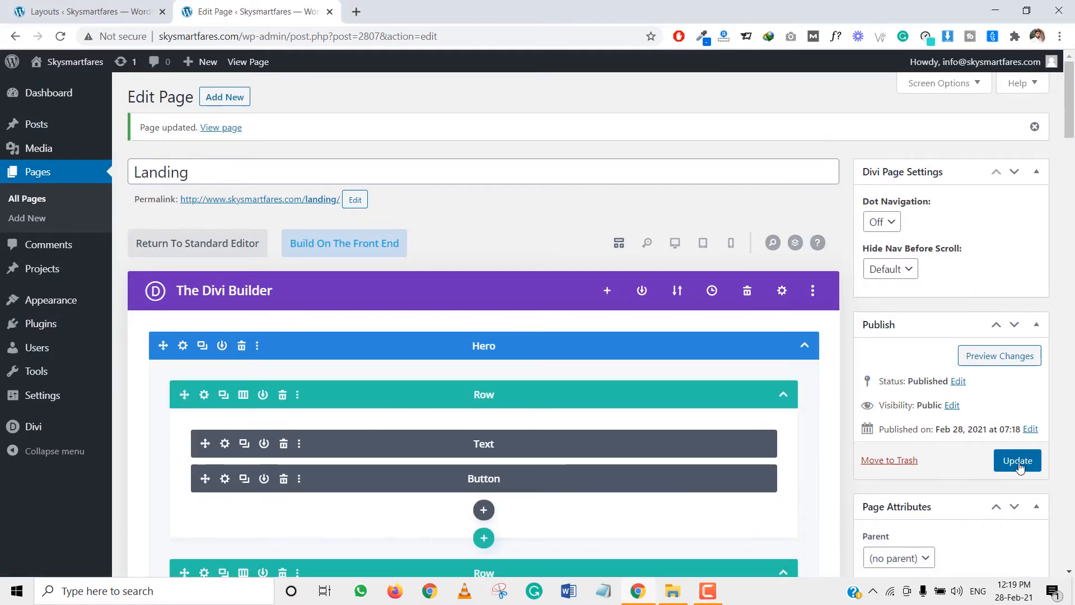
click(1018, 462)
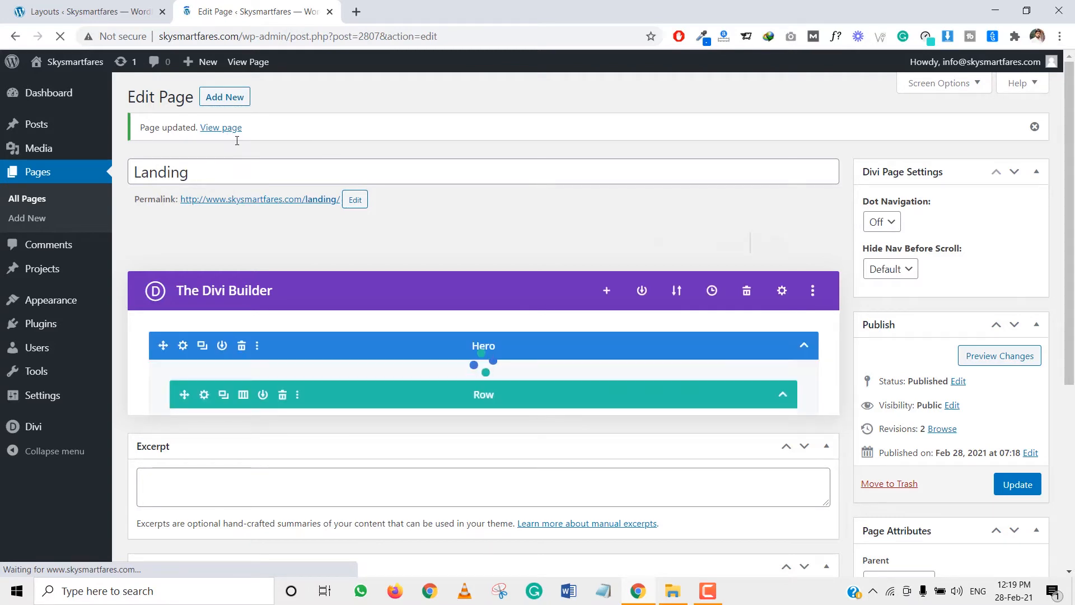
Open the published Landing page in a new browser tab and view it.
right_click(239, 134)
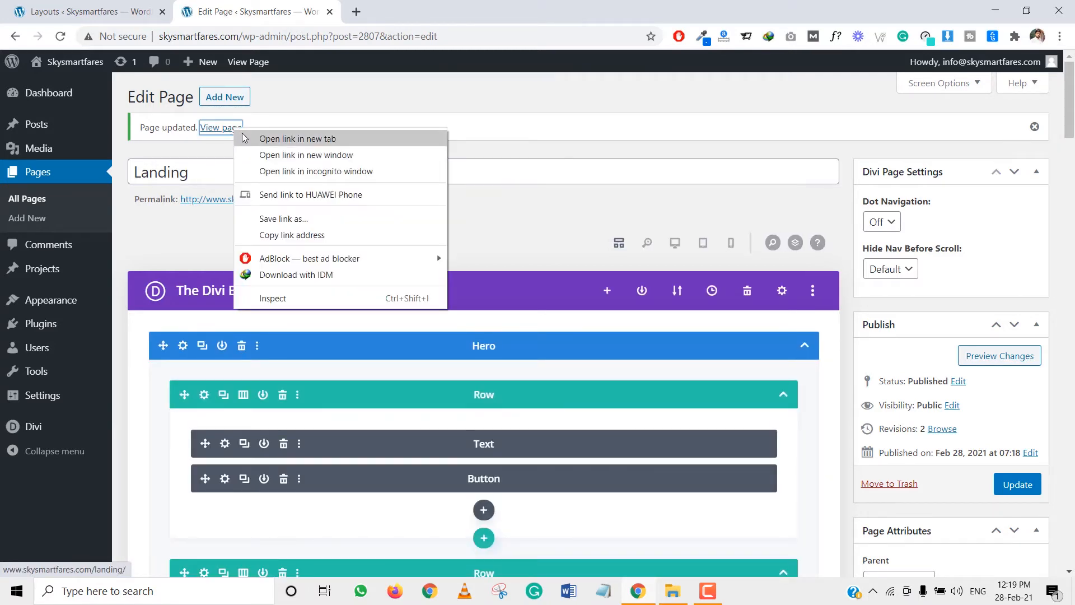
click(296, 139)
click(403, 11)
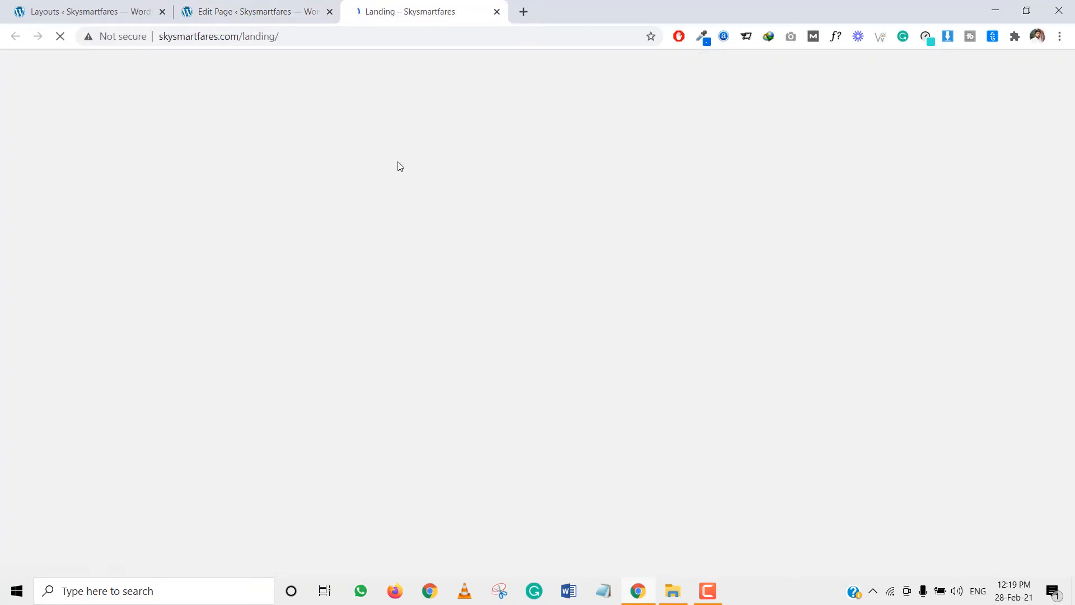
Look through the published Landing page from its hero section down to the client testimonials.
scroll(375, 234, down, 15)
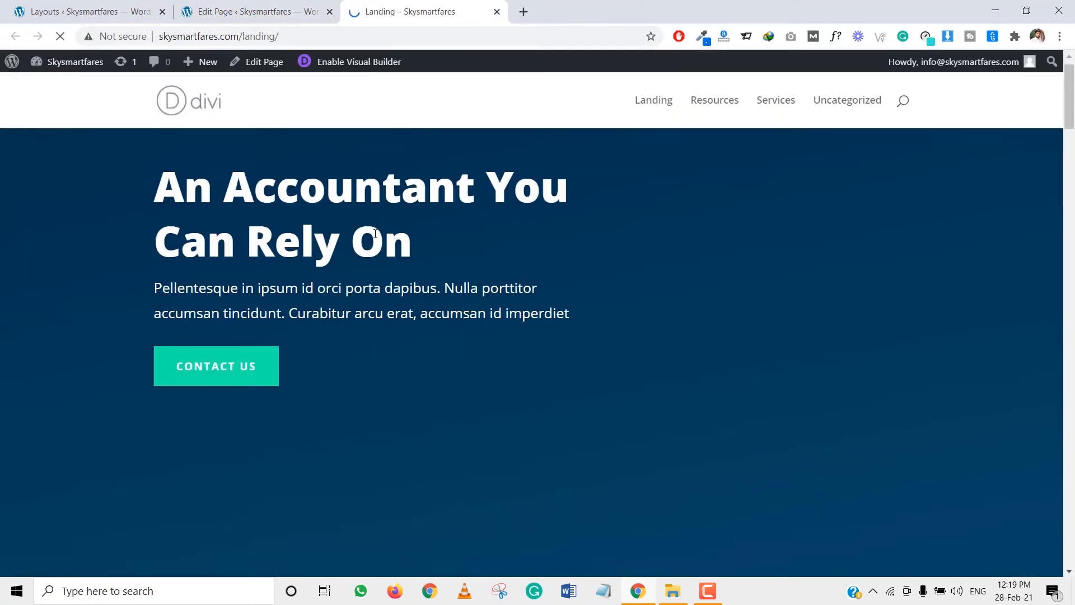
scroll(375, 240, down, 8)
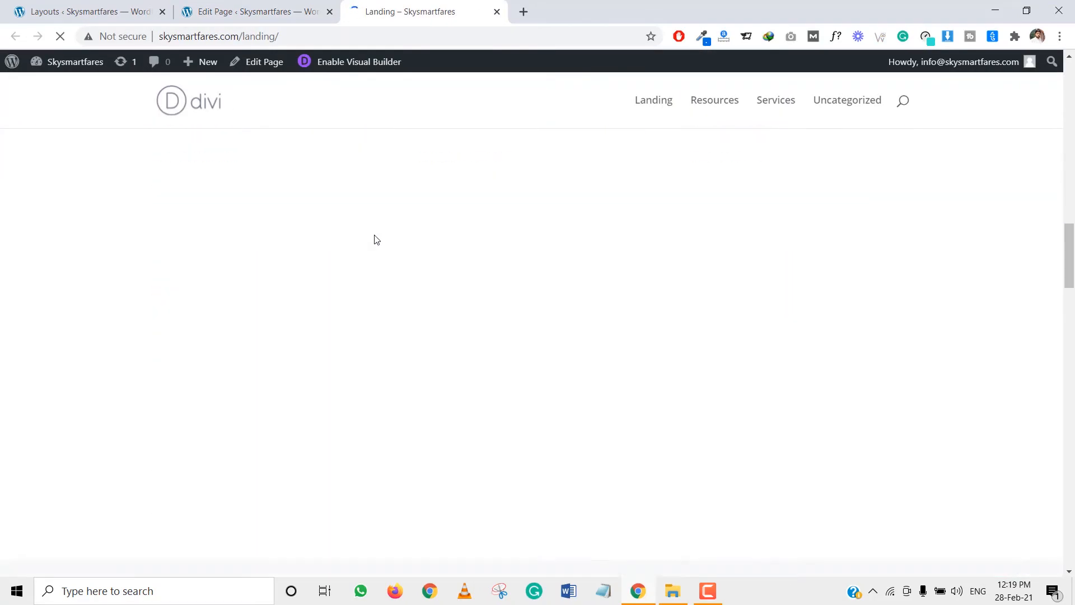
scroll(375, 240, up, 10)
scroll(372, 252, down, 1)
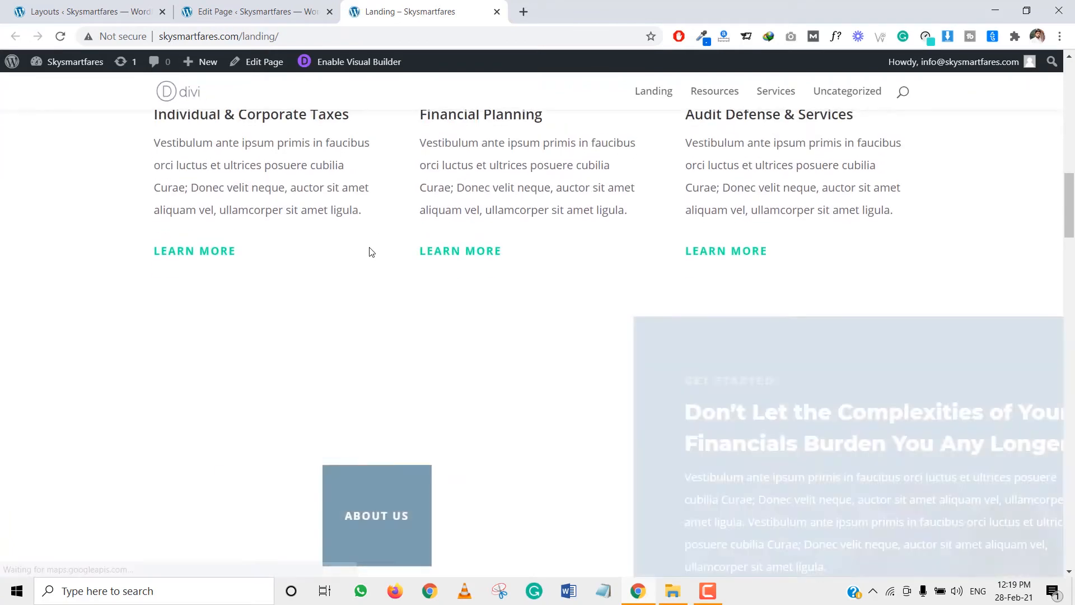
scroll(371, 252, down, 4)
scroll(369, 252, down, 5)
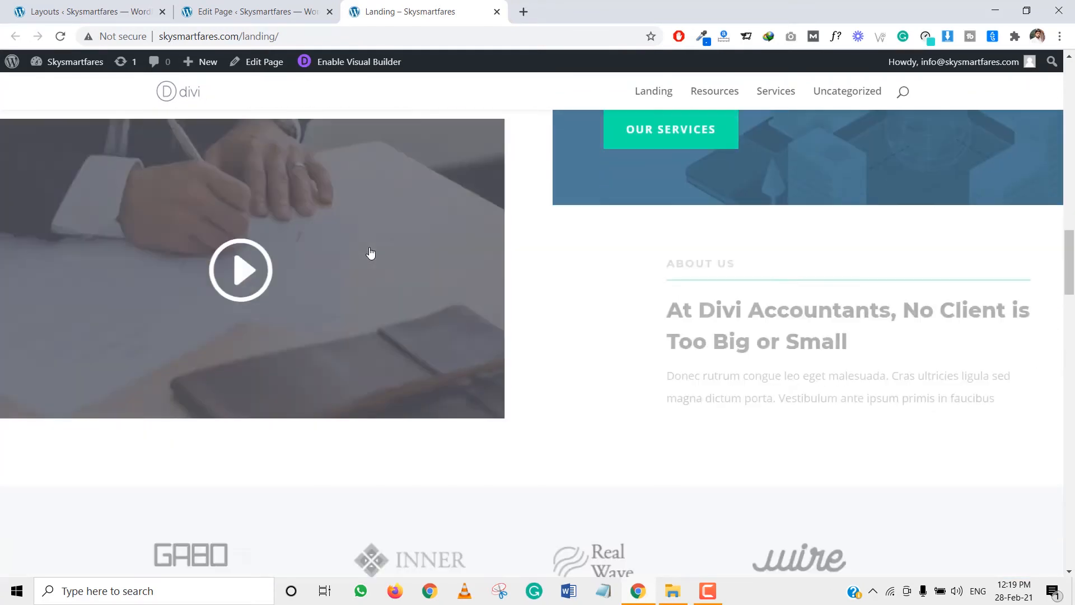
scroll(369, 247, down, 10)
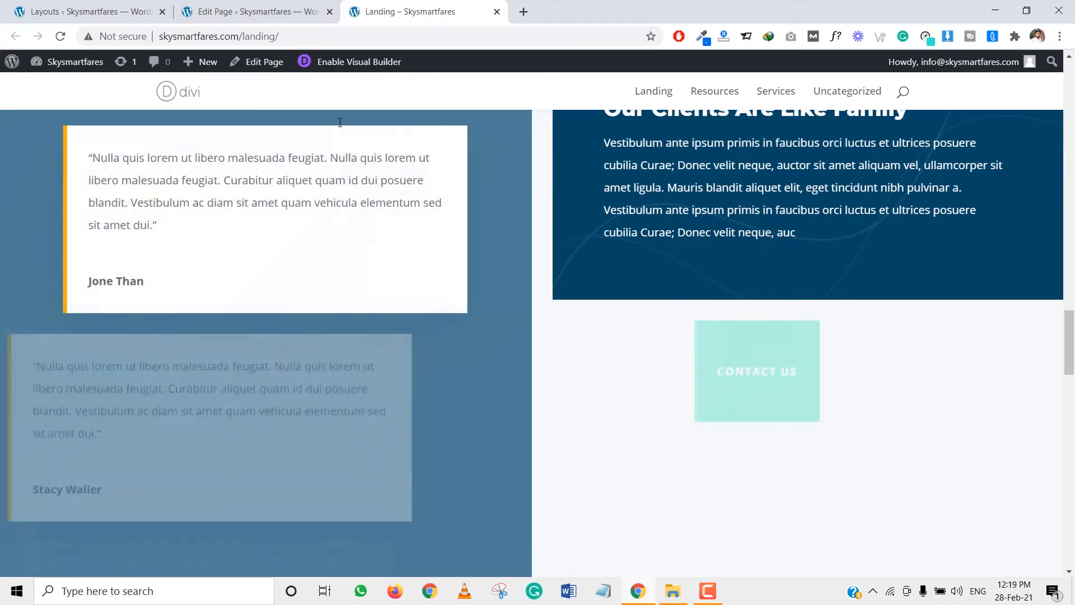
Check the next layout in the Divi Library list, close the Landing page preview, and publish a new page titled "Home".
click(252, 11)
click(117, 6)
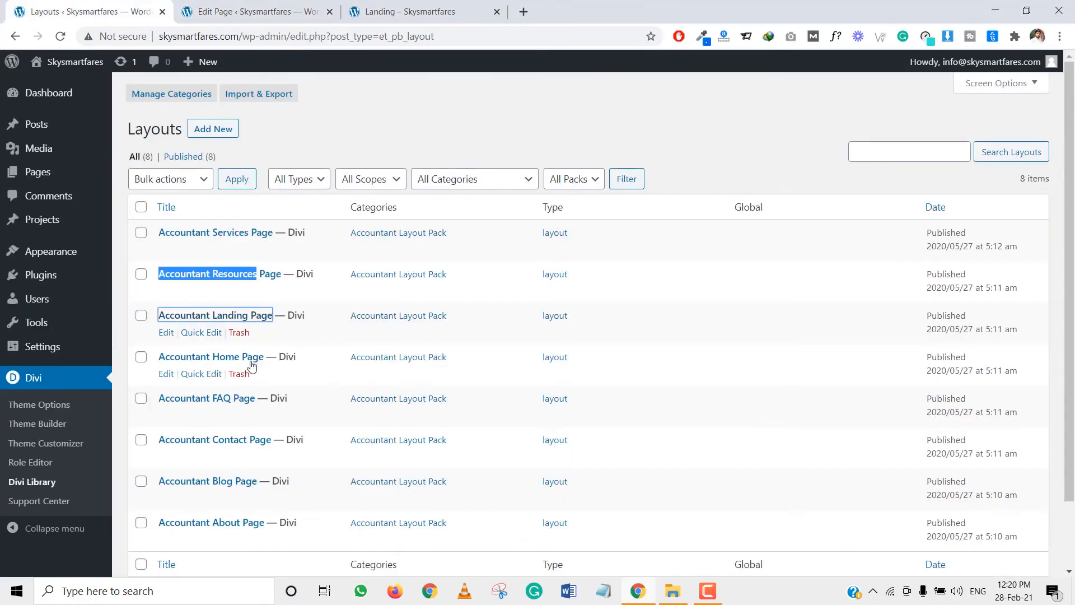
click(252, 11)
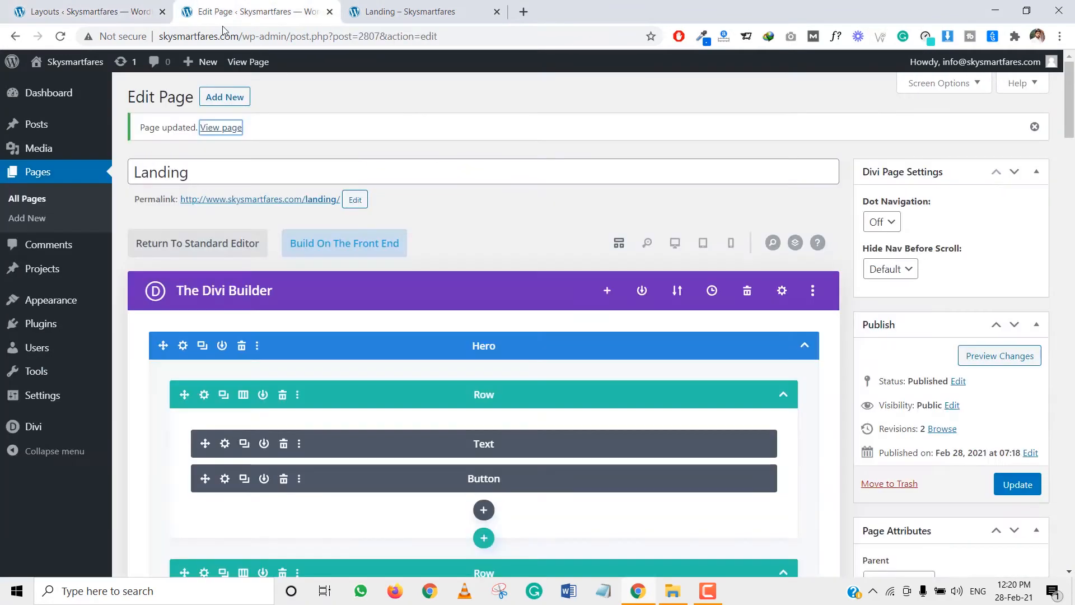
click(233, 98)
click(491, 11)
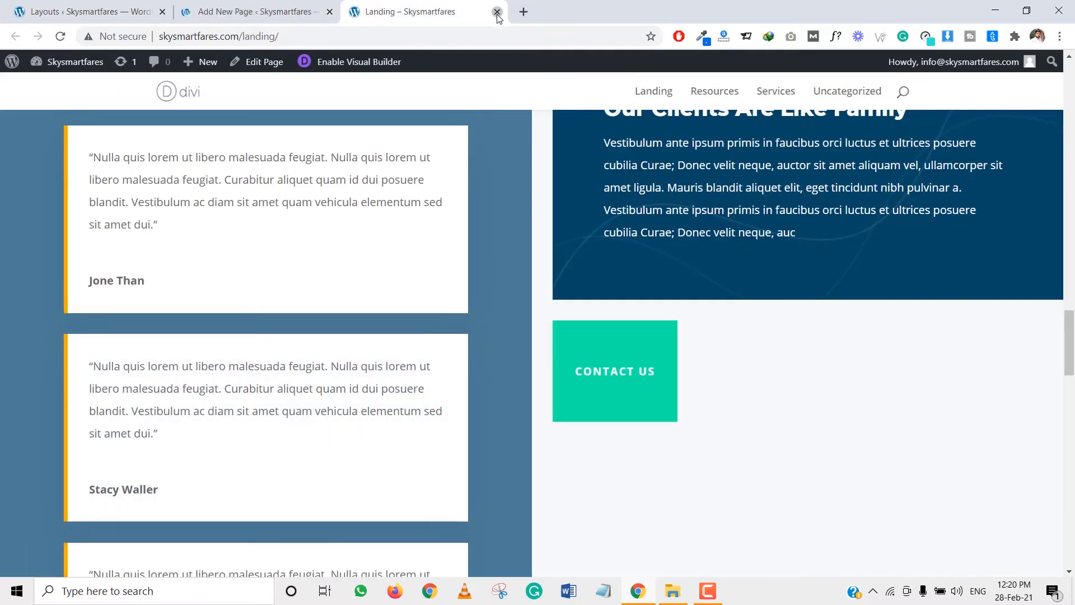
click(496, 13)
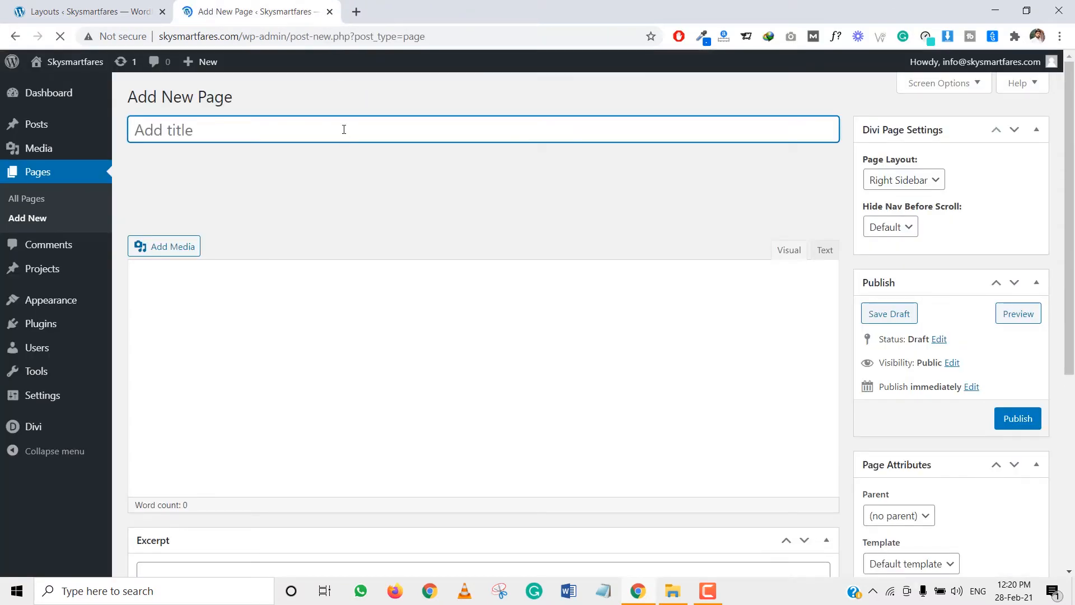
text(Home)
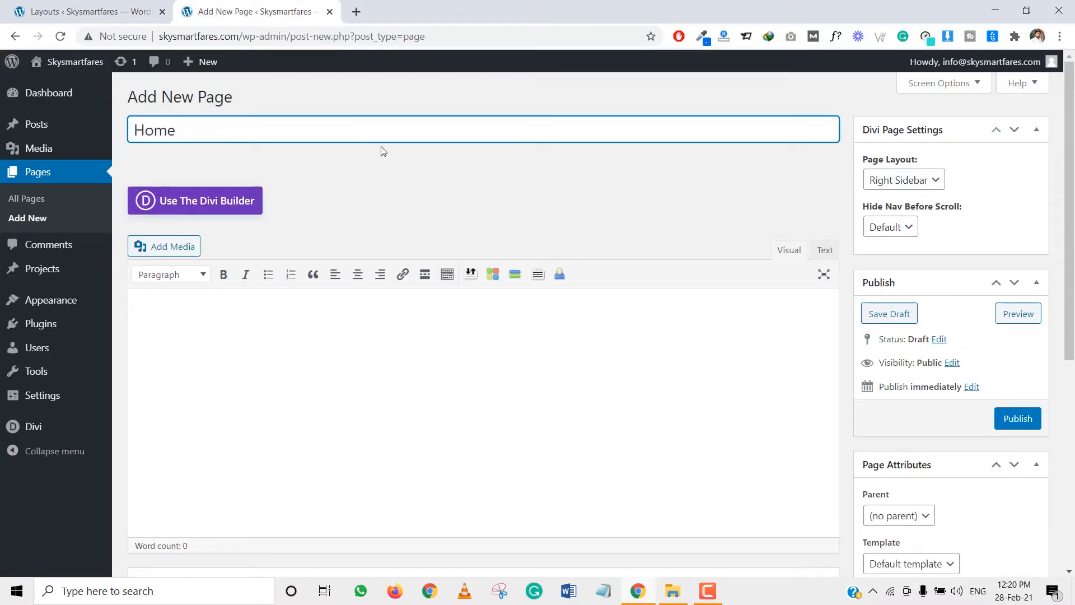
click(1002, 420)
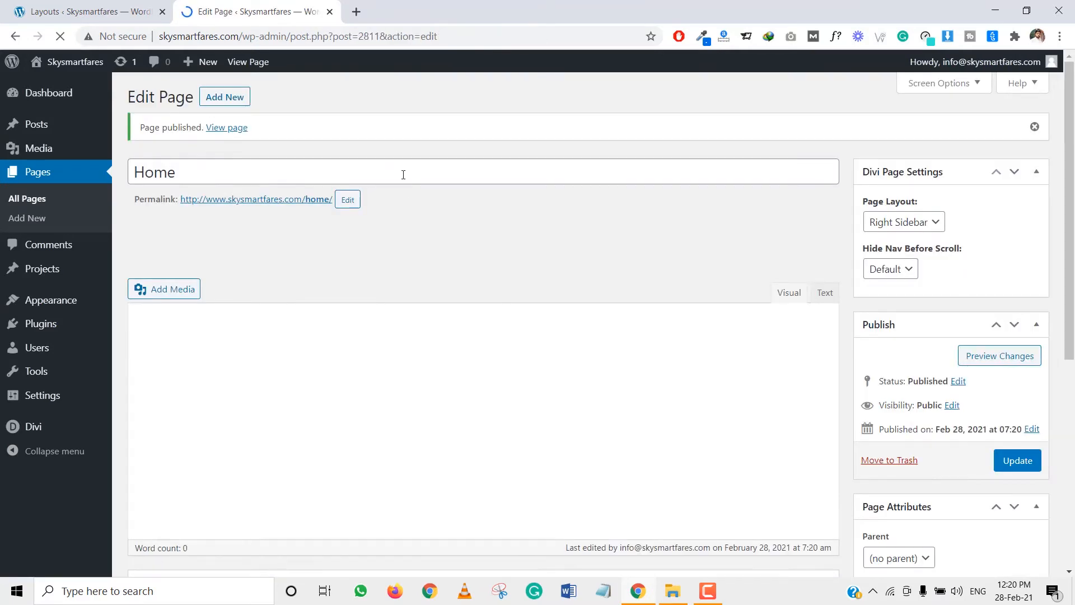
Switch the Home page to the Divi Builder, load the saved Accountant Home Page layout, and update the page.
click(230, 249)
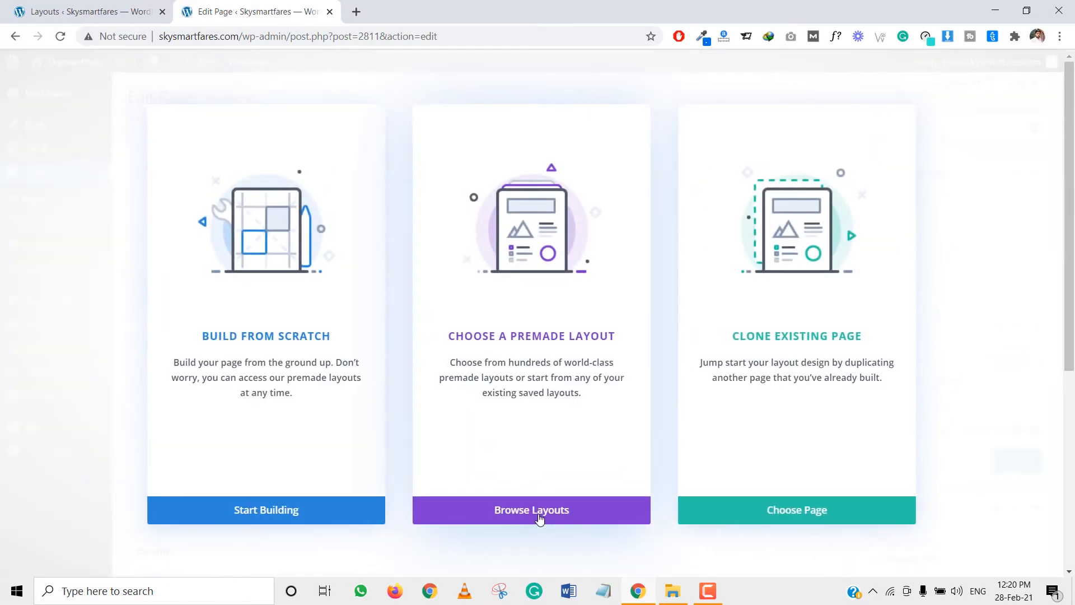
click(539, 515)
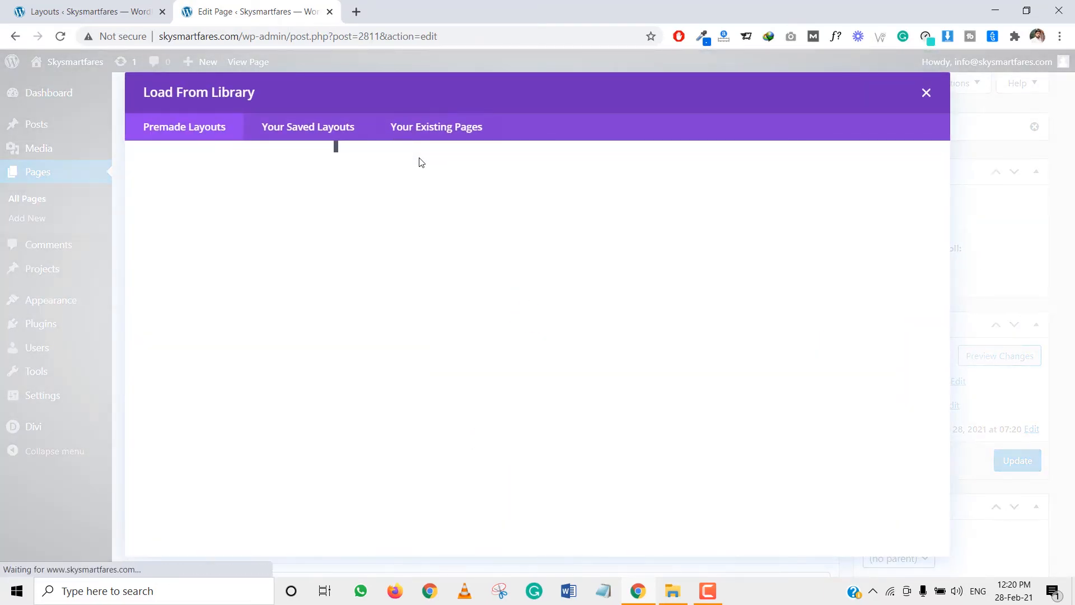
click(426, 128)
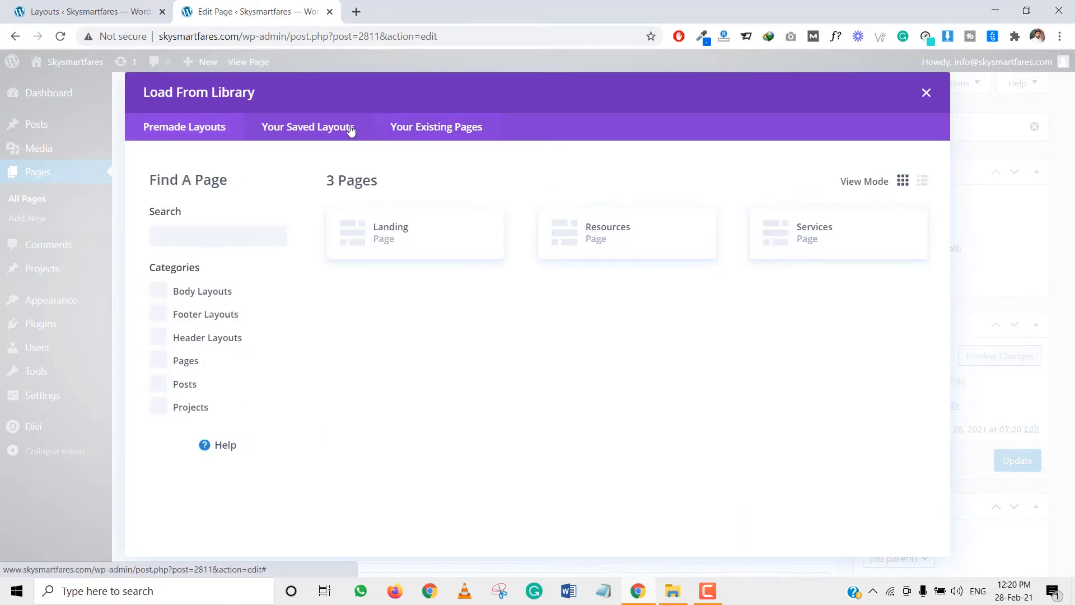
click(336, 130)
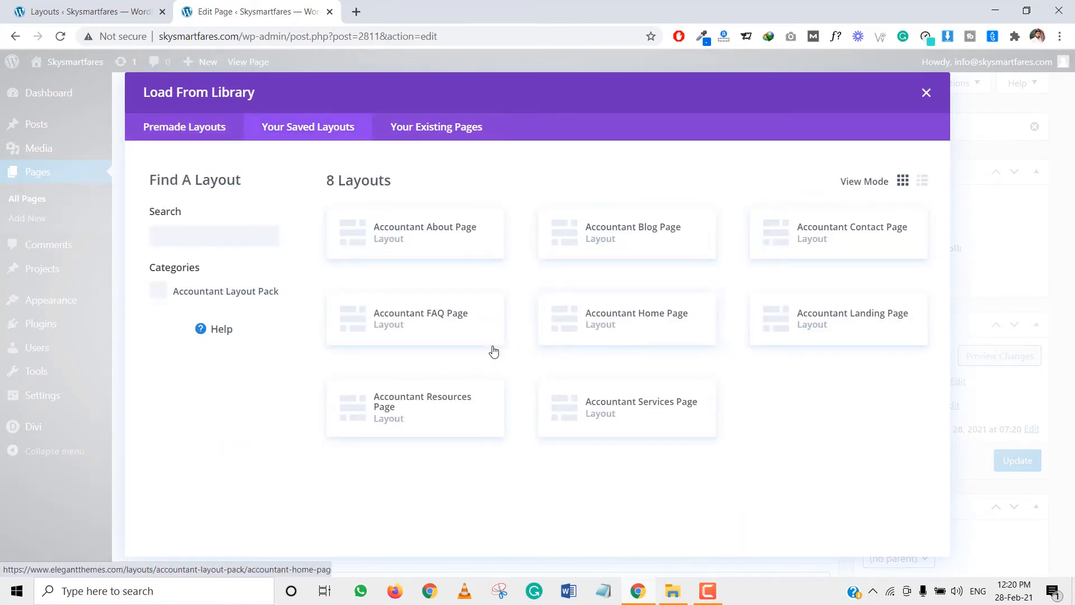
click(671, 310)
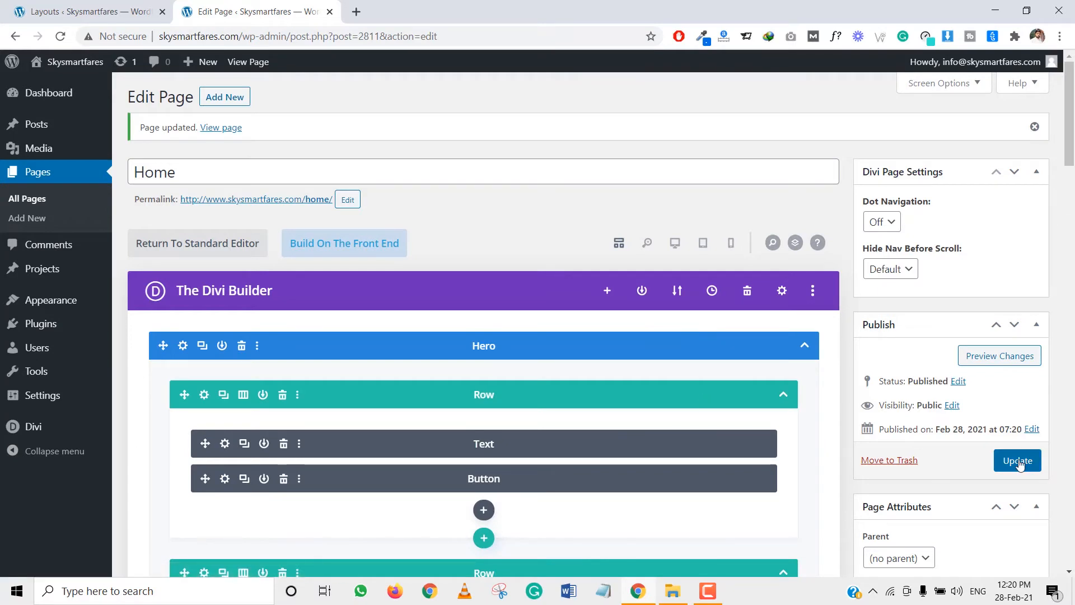
click(1018, 461)
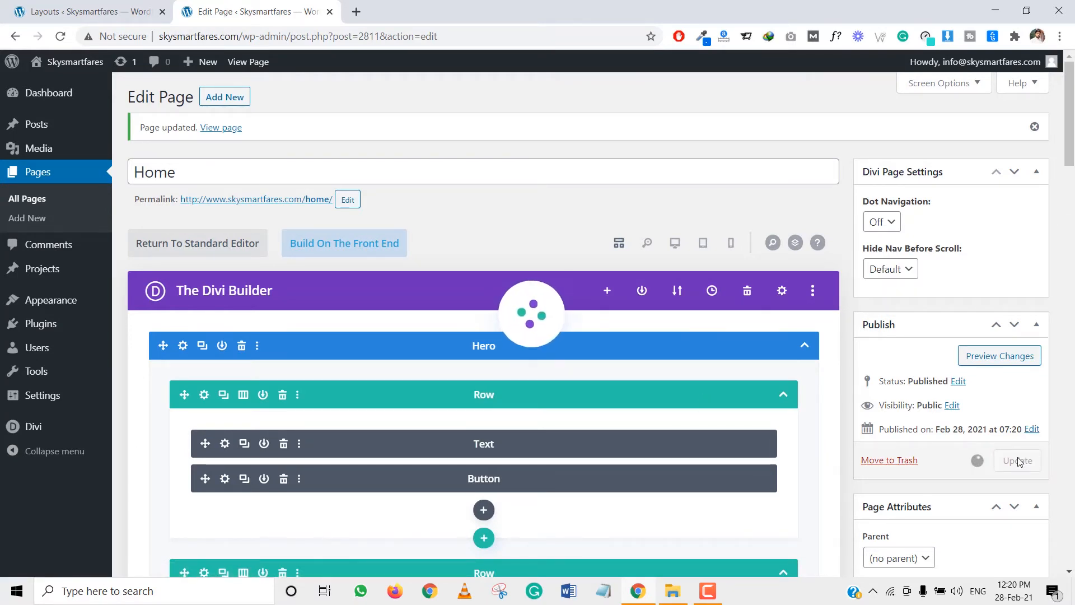
Check the Divi Library list for the layout after Accountant Home Page, and publish a new page titled "FAQ".
click(89, 11)
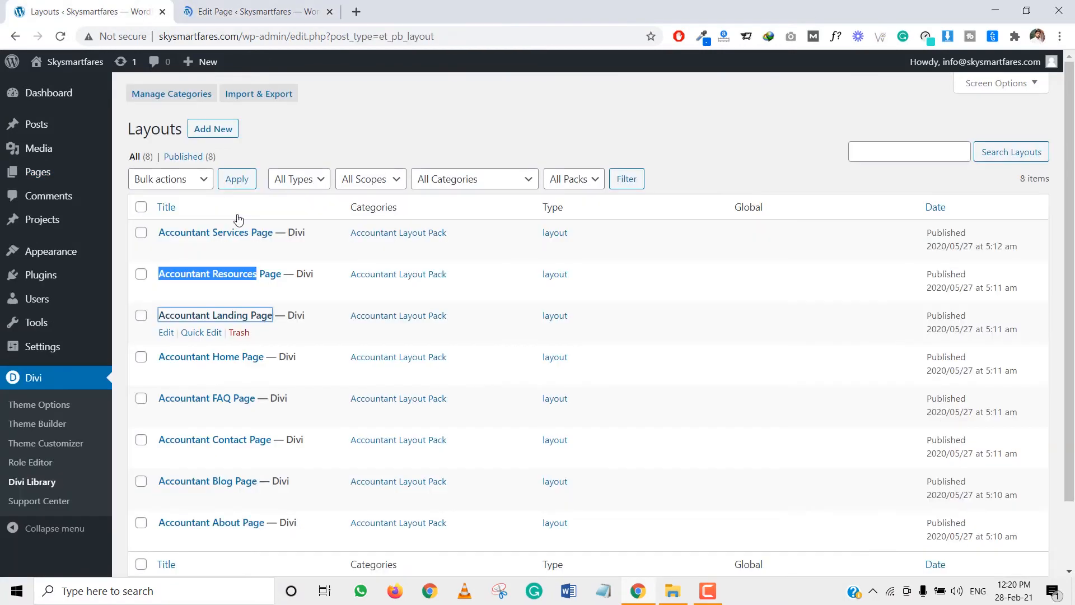
scroll(255, 331, down, 2)
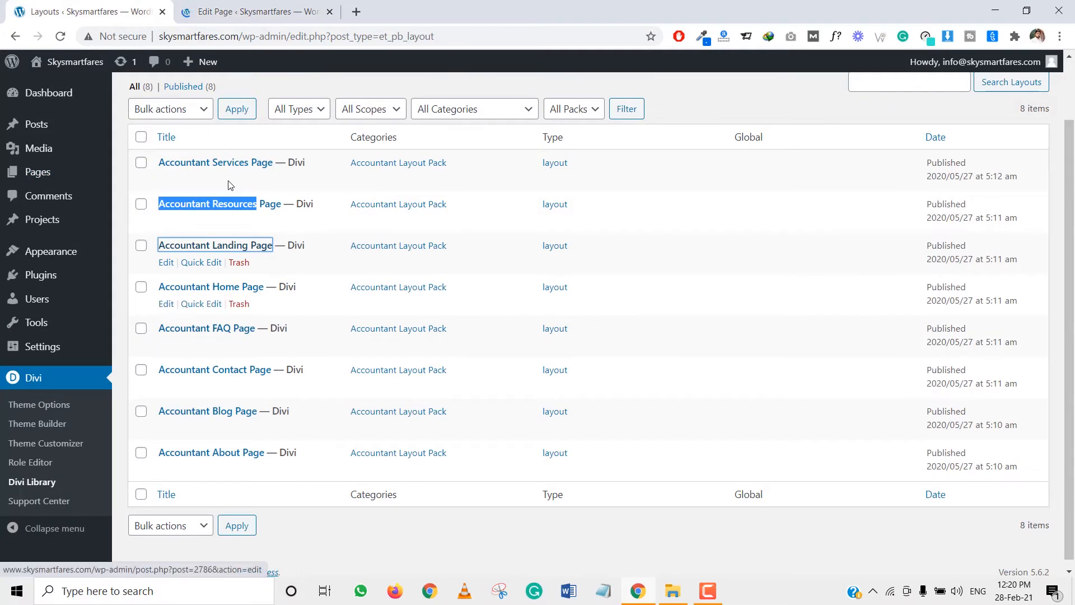
click(236, 5)
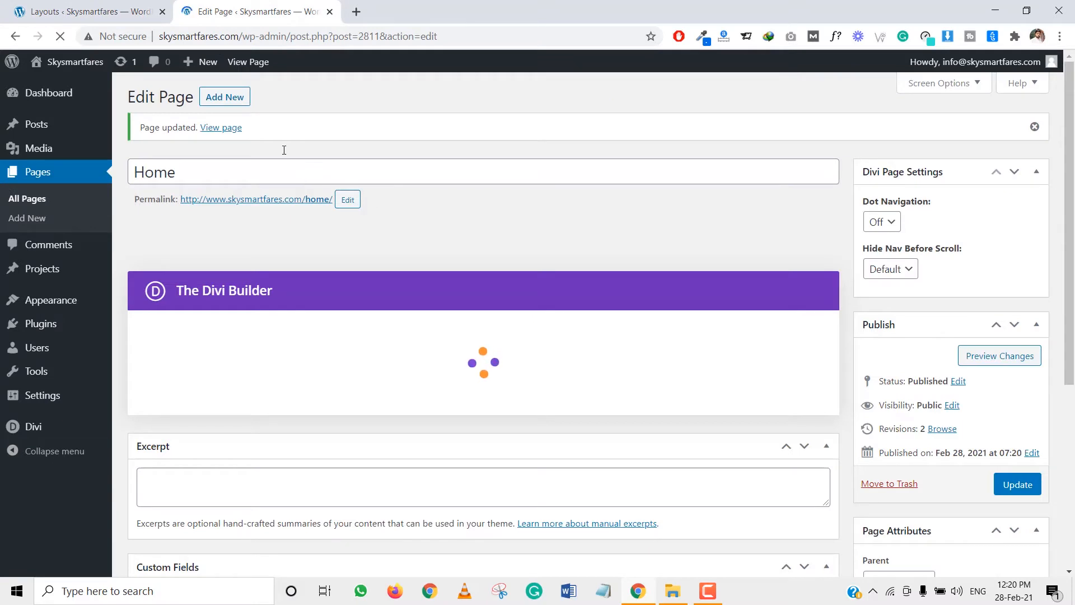
click(227, 98)
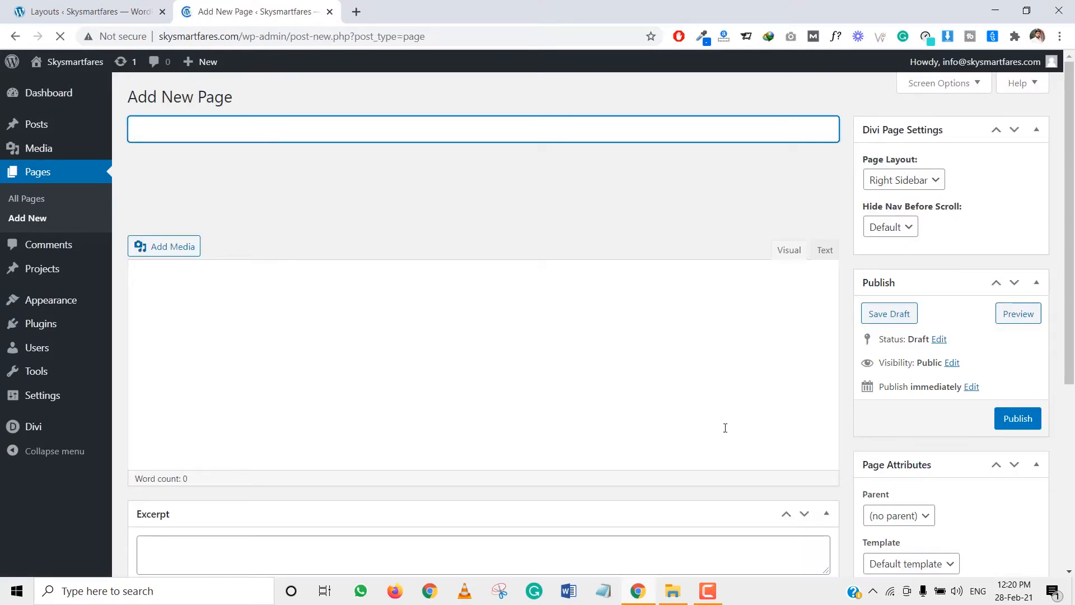
click(710, 598)
click(1021, 535)
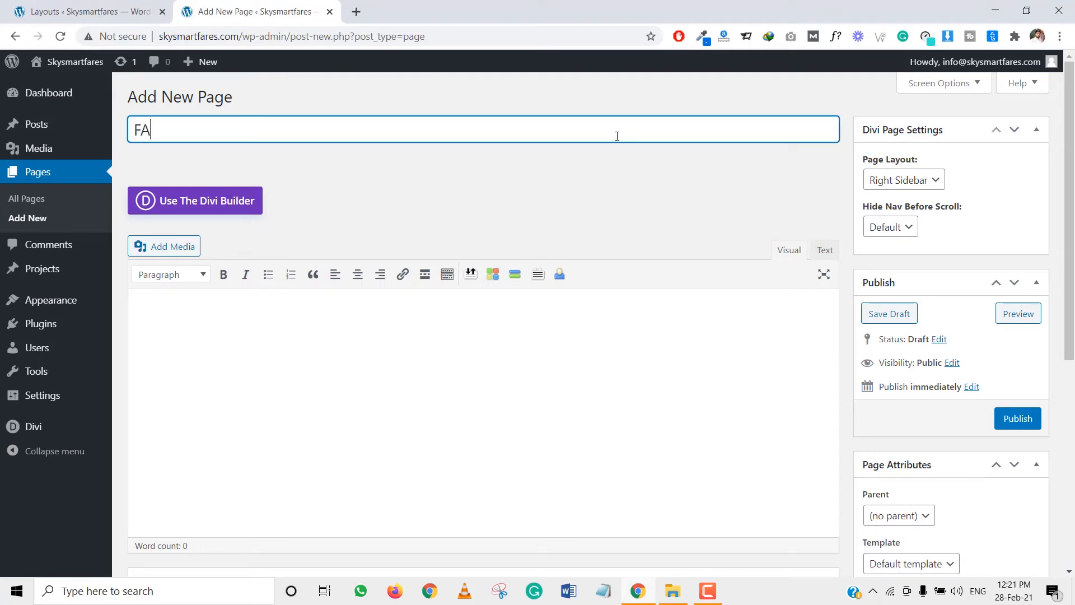
click(1020, 421)
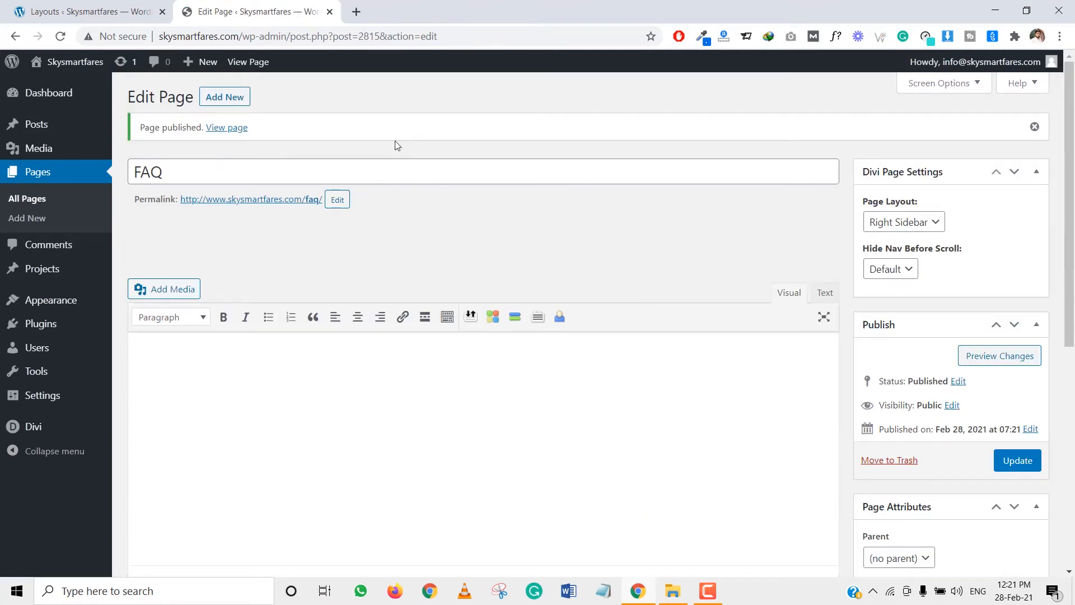
Switch the FAQ page to the Divi Builder, load the saved Accountant FAQ Page layout, and update the page.
click(232, 242)
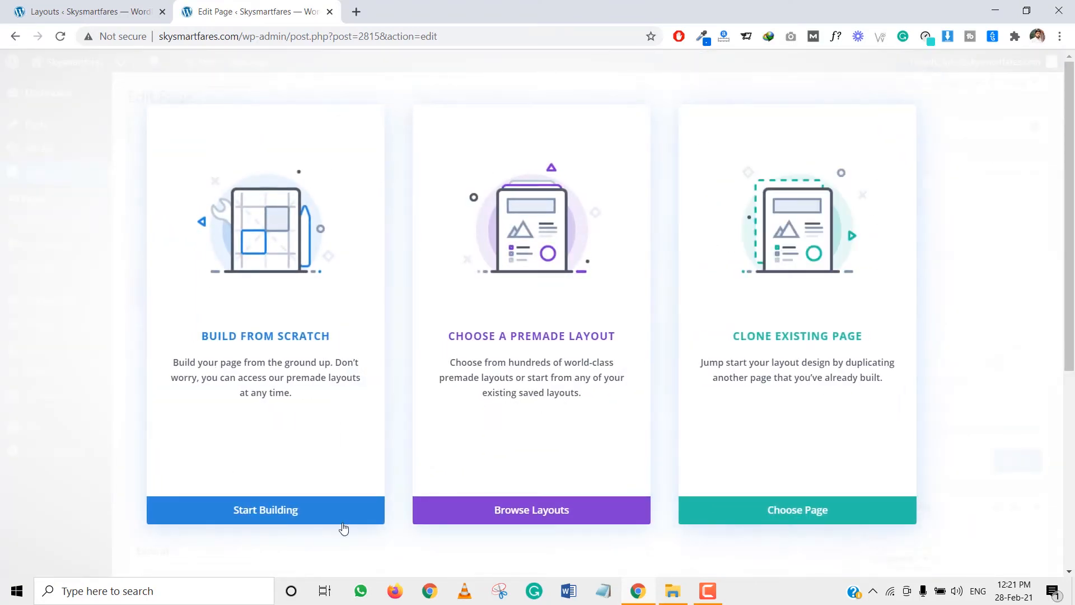
click(295, 512)
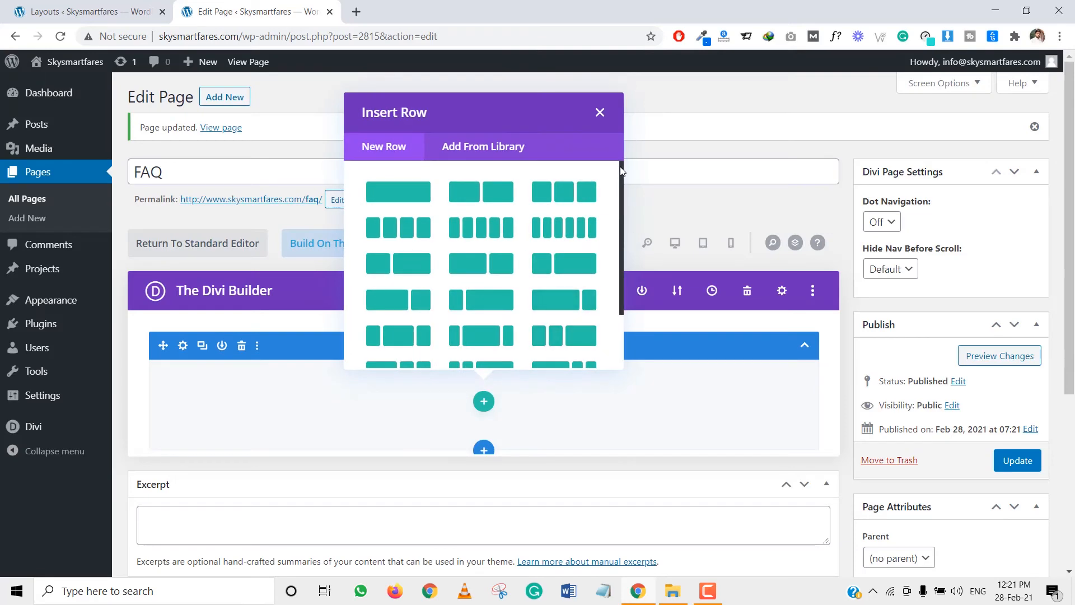
click(600, 113)
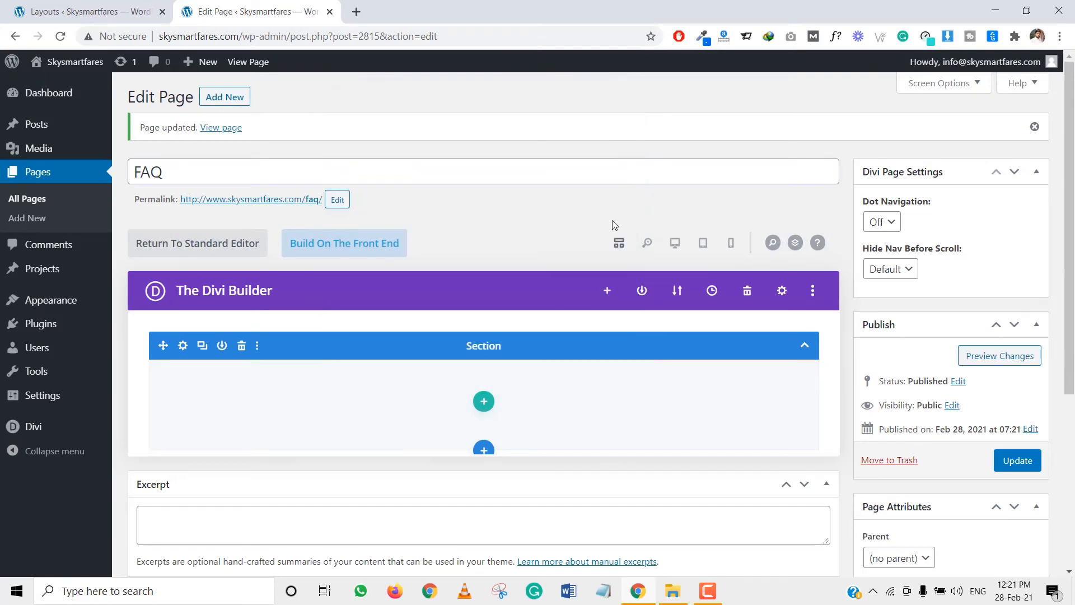
click(607, 292)
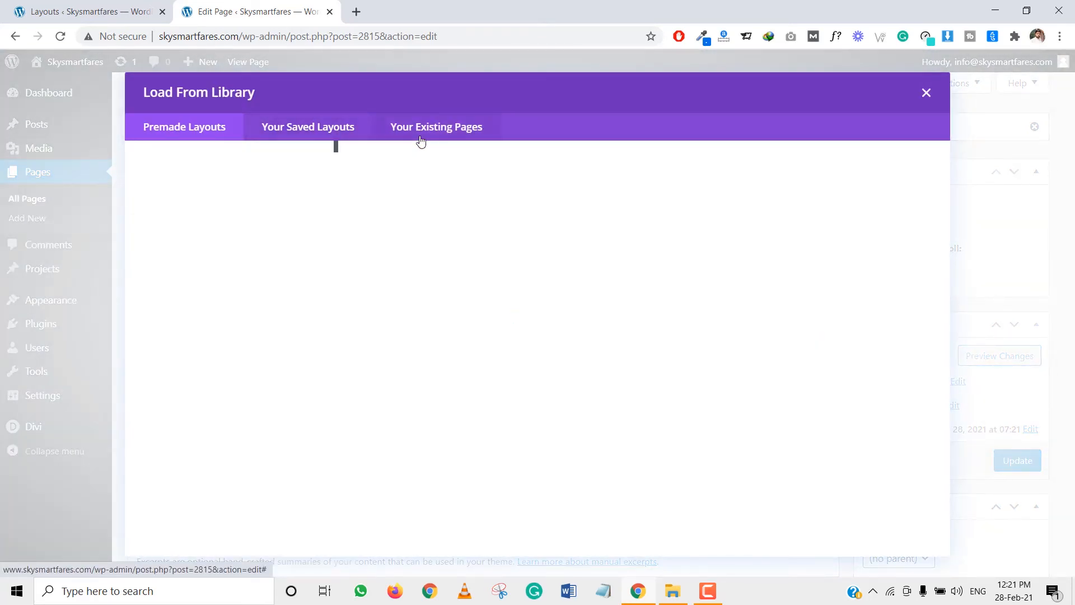
click(421, 139)
click(323, 130)
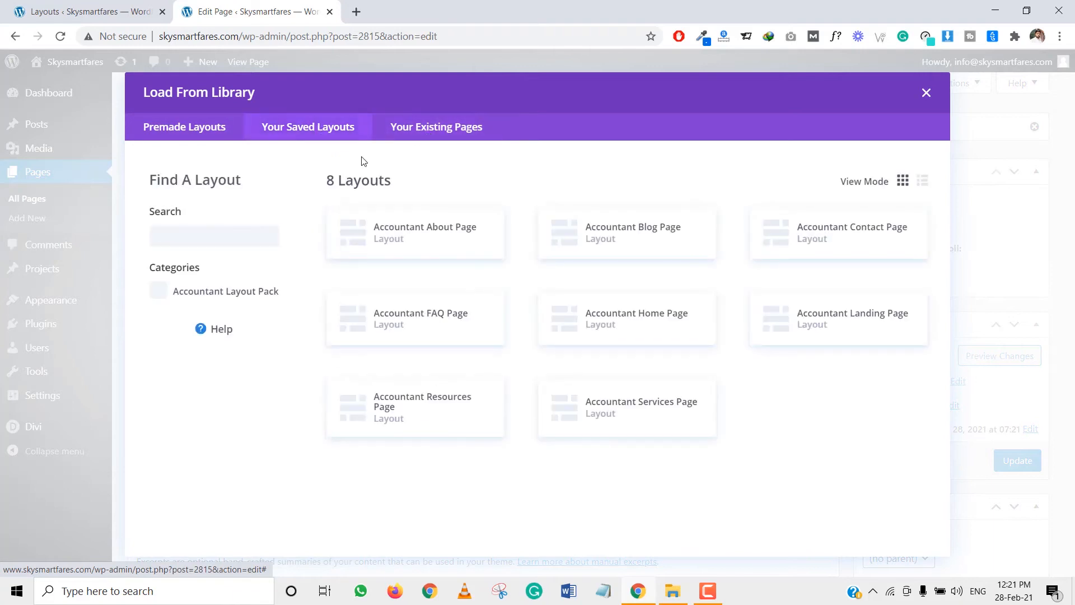
click(471, 319)
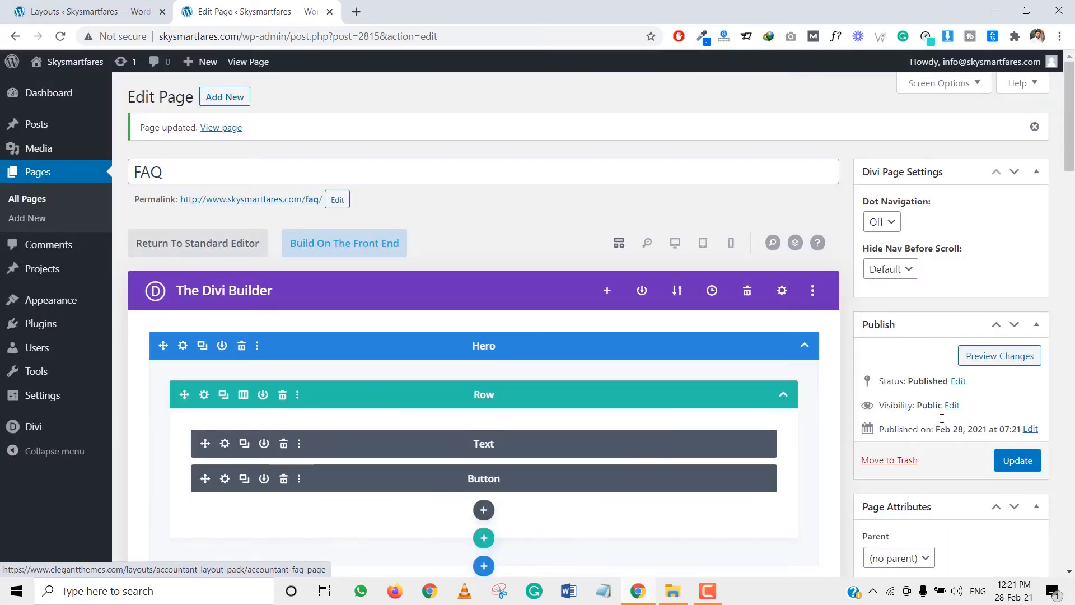
click(1014, 462)
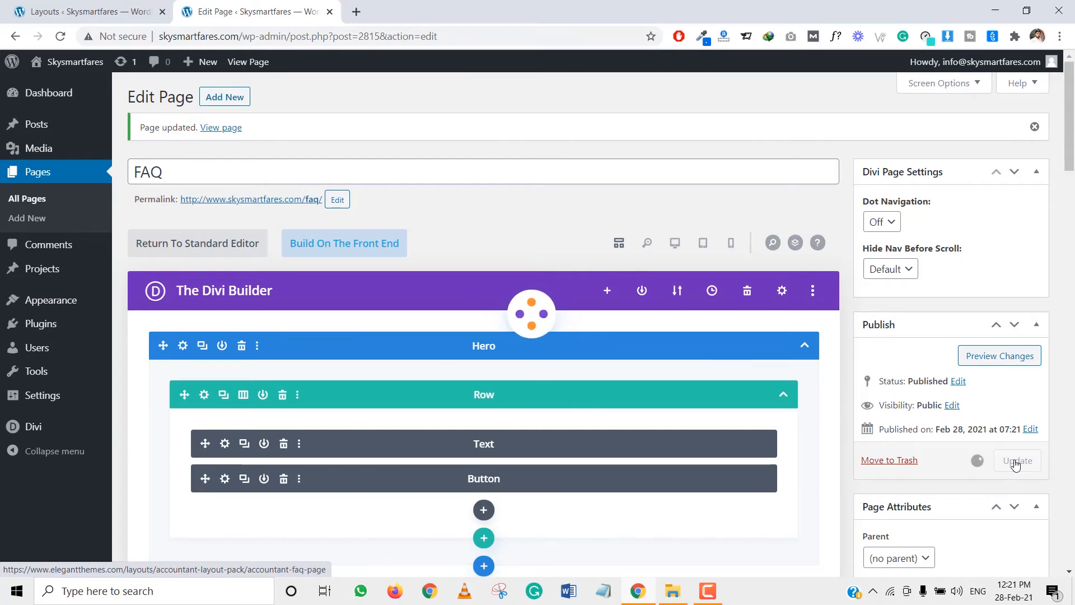
Check the Divi Library list for the layout that follows Accountant FAQ Page.
click(89, 11)
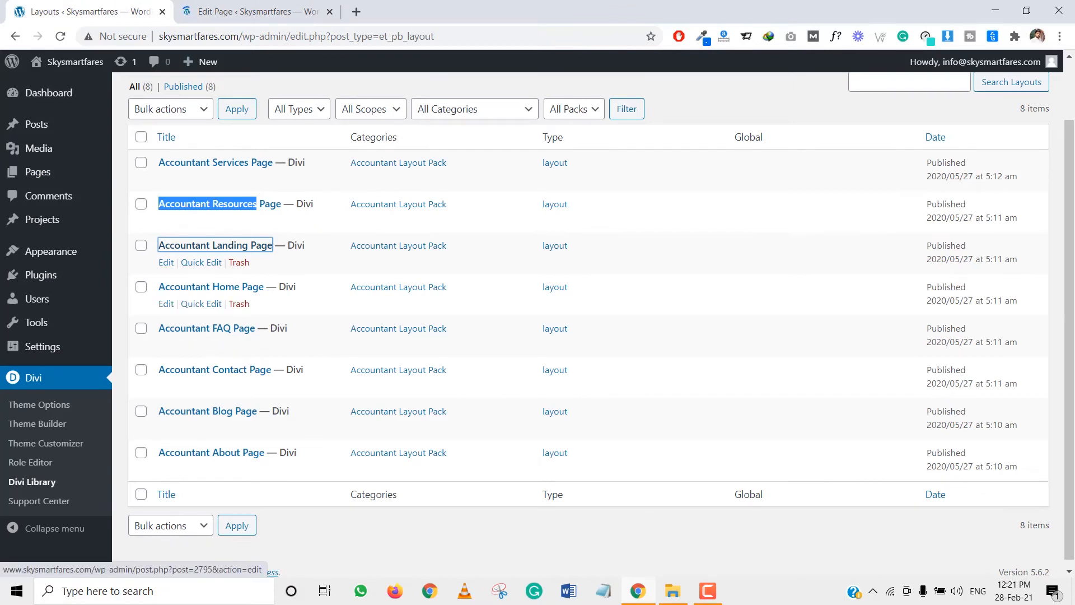
click(224, 10)
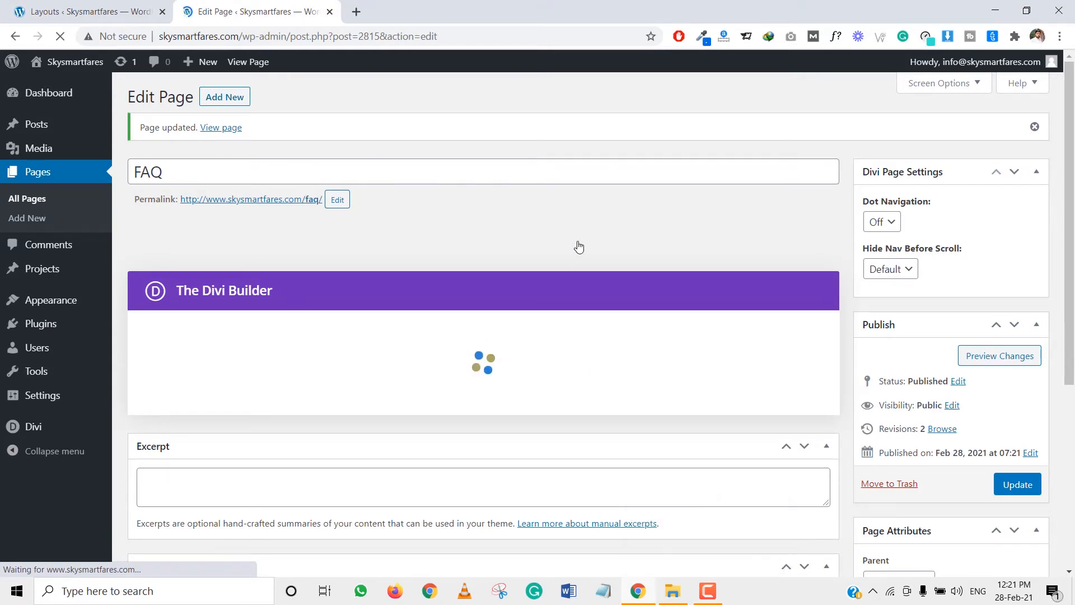
click(707, 590)
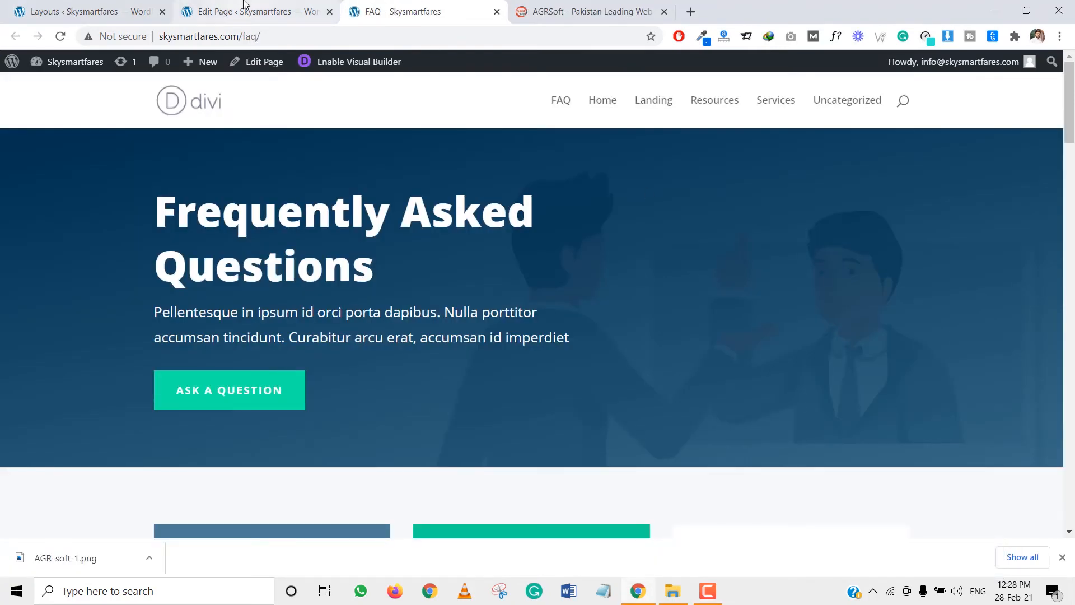
click(244, 4)
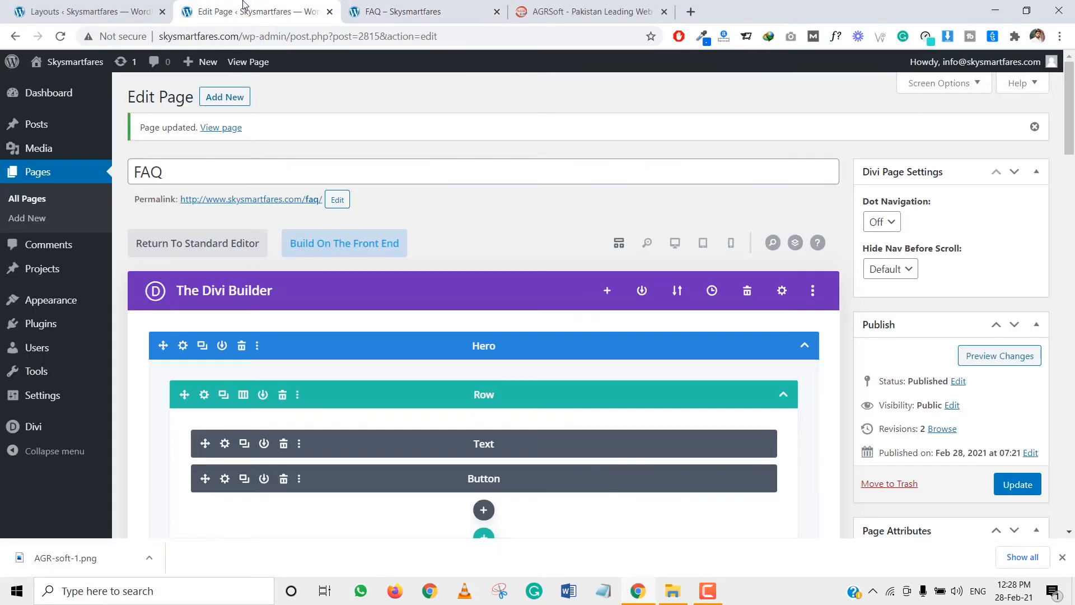
click(89, 12)
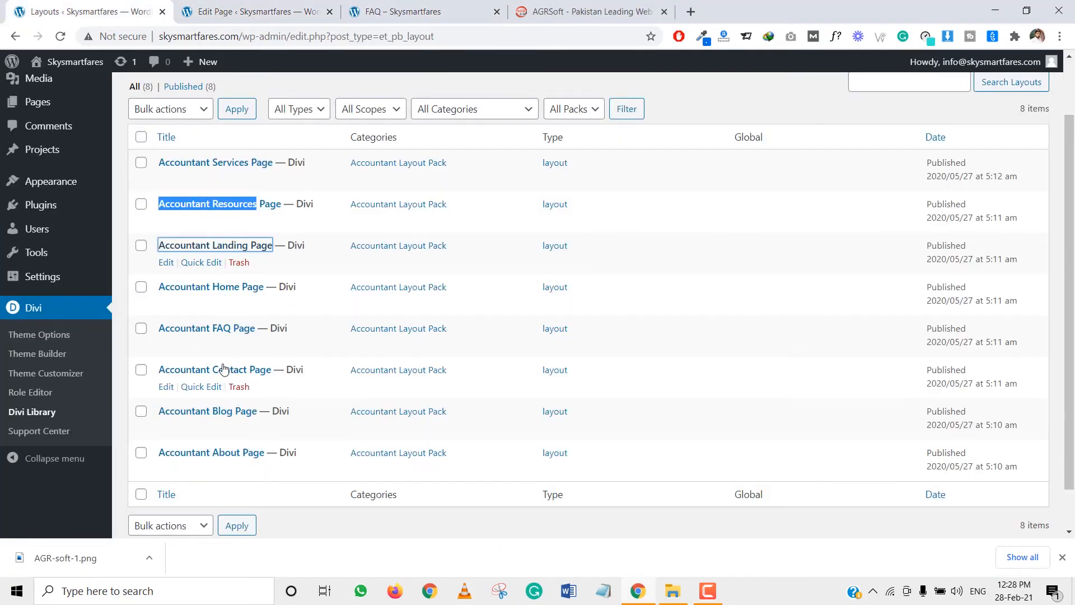
Start a new page titled "Contact Us", and close the FAQ preview and the AGRSoft site.
click(252, 11)
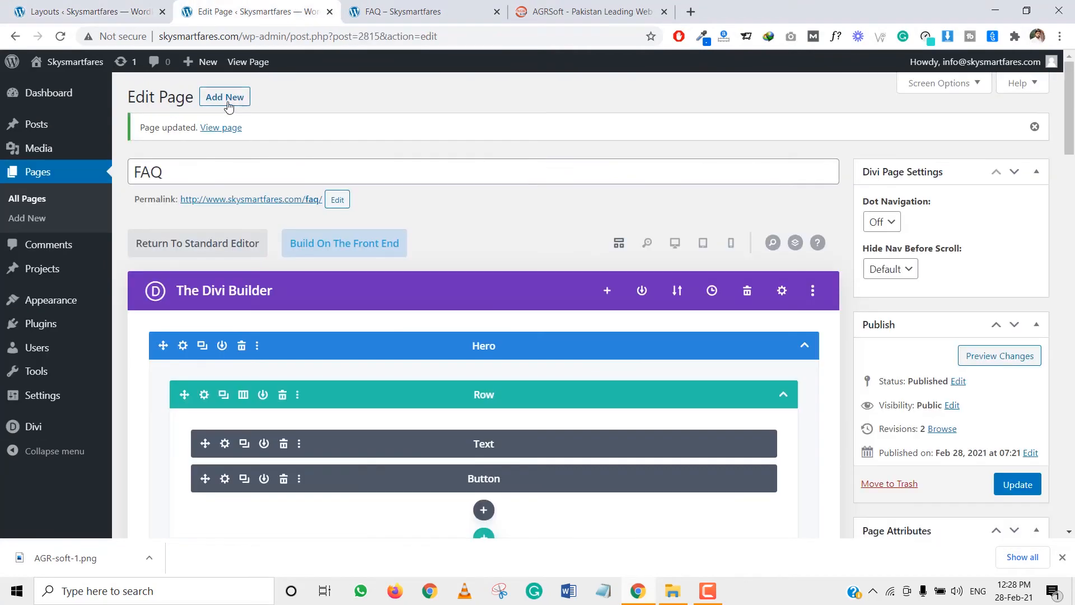
click(476, 11)
click(496, 11)
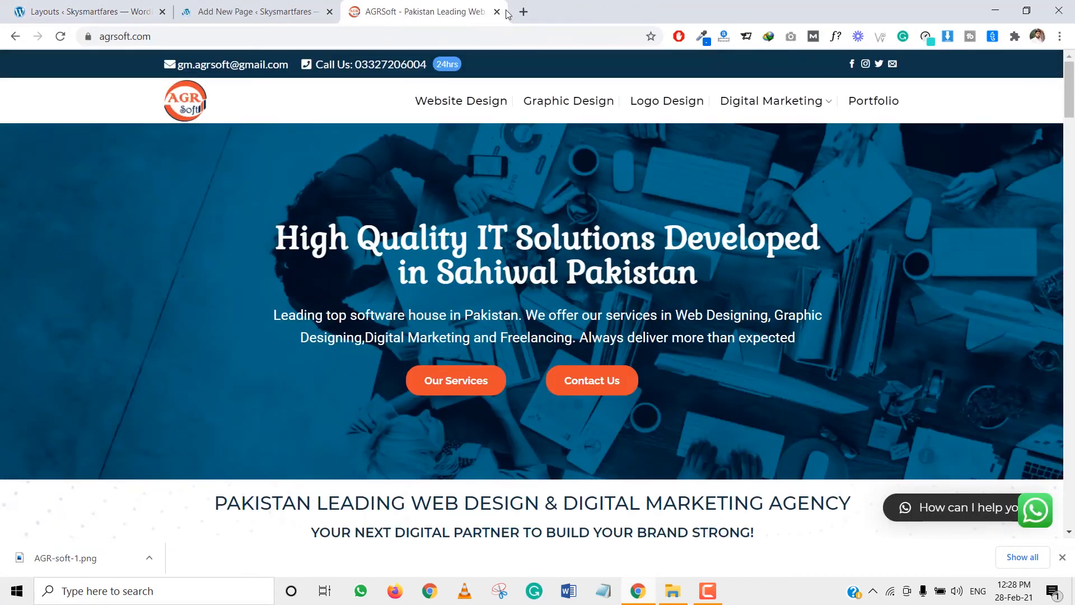
click(498, 12)
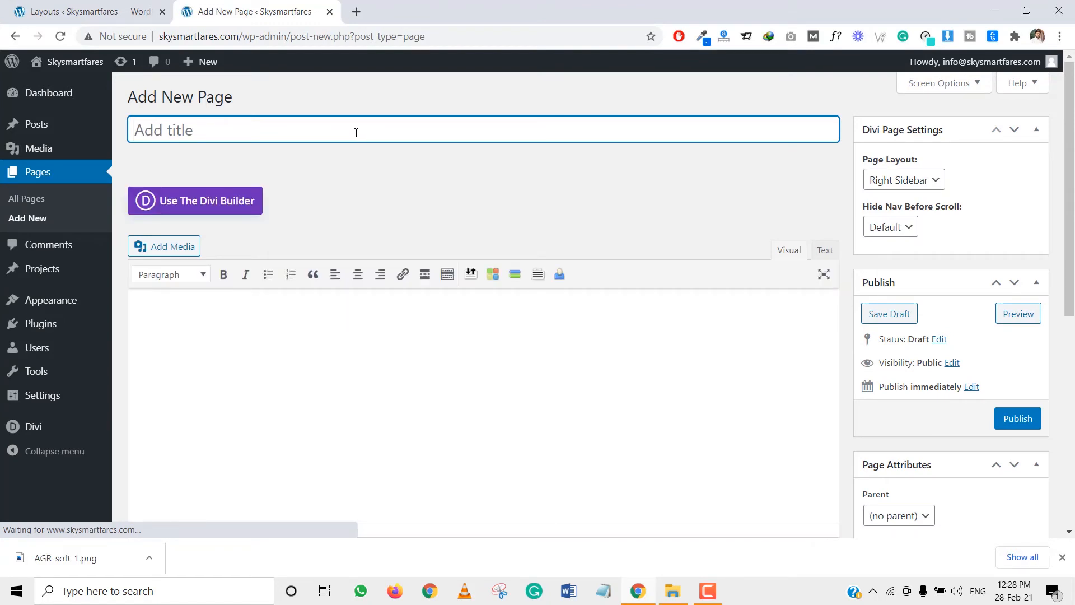
text(cO)
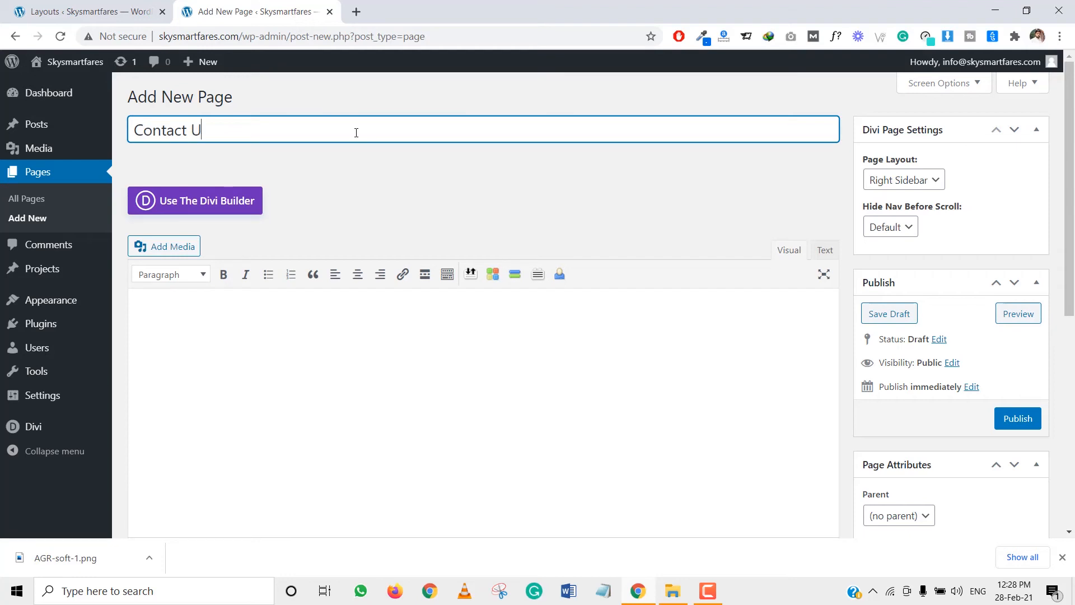
click(707, 586)
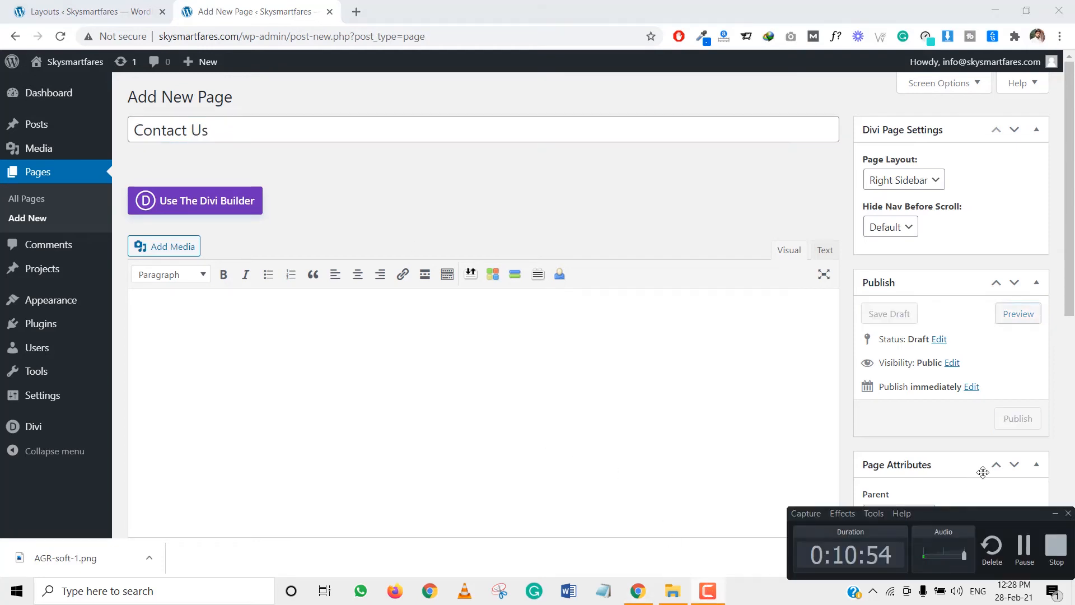
click(1021, 546)
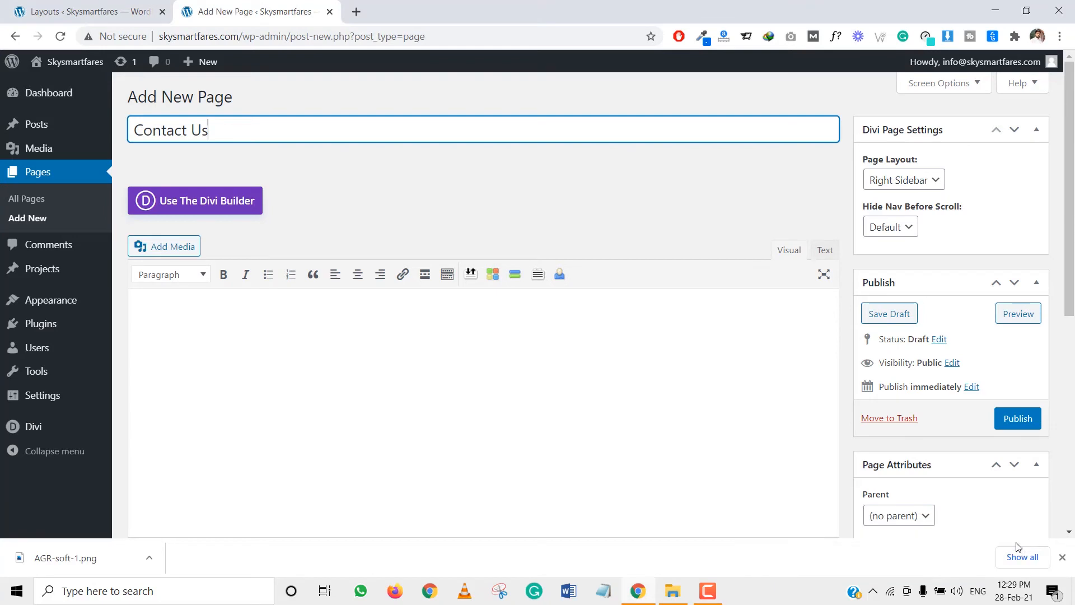
Switch the Contact Us page to the Divi Builder, load the saved Accountant Contact Page layout, and publish the page.
click(174, 200)
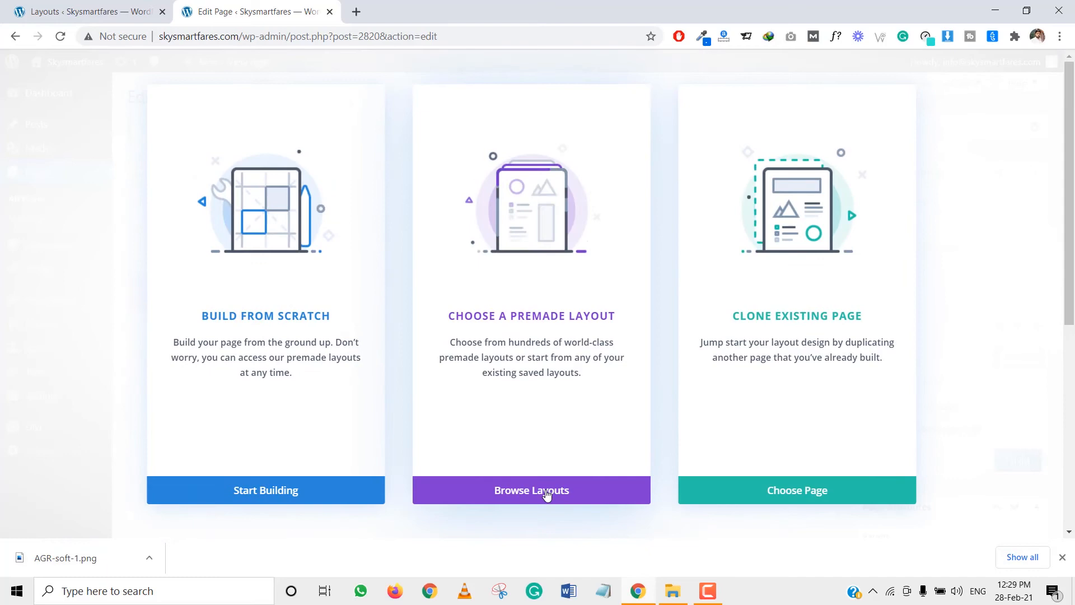
click(544, 491)
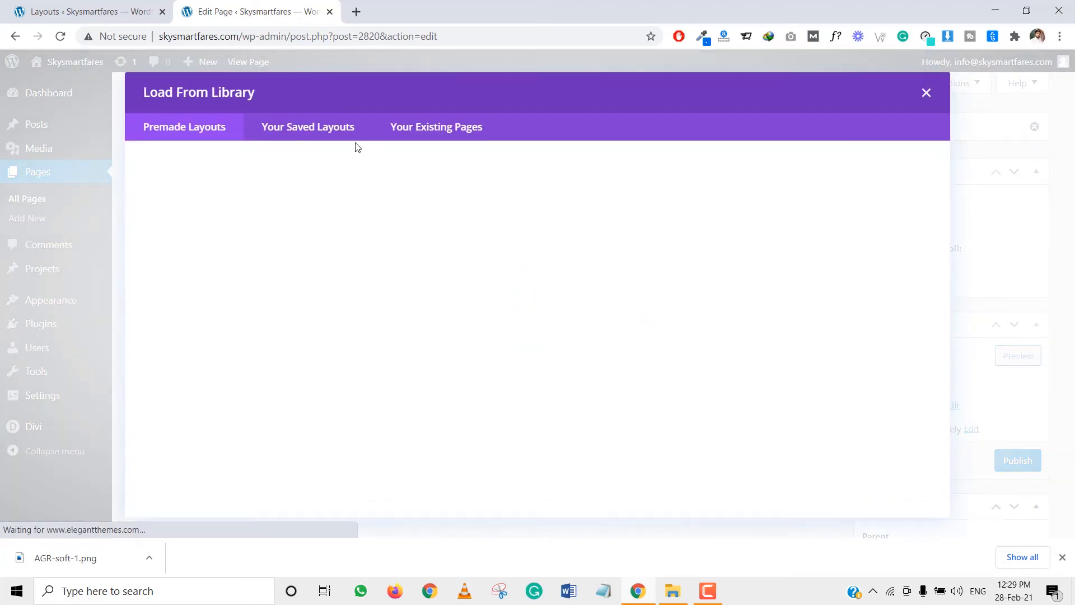
click(342, 135)
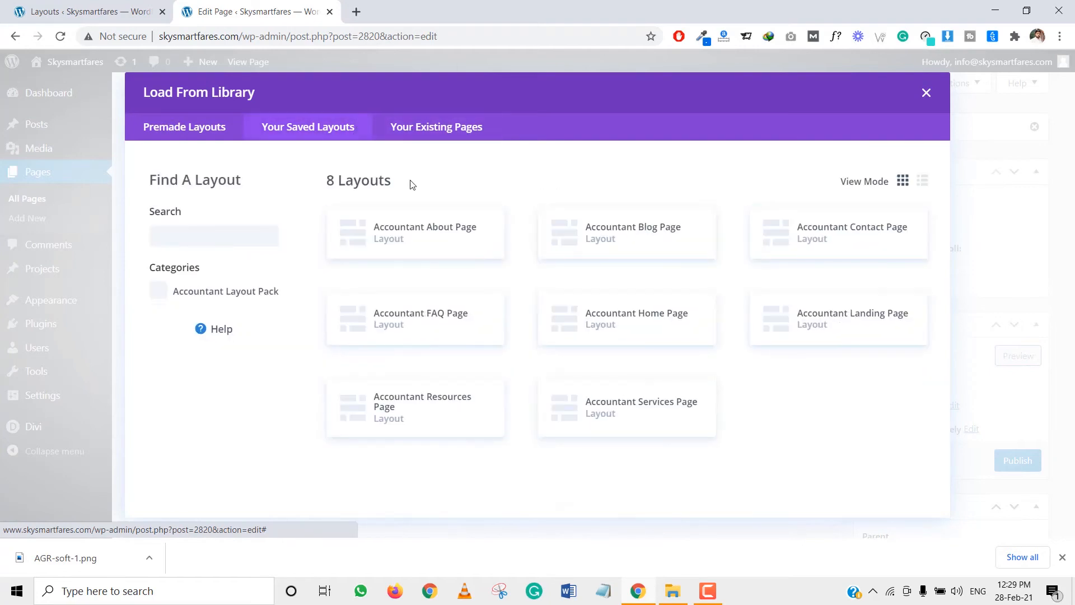
click(851, 245)
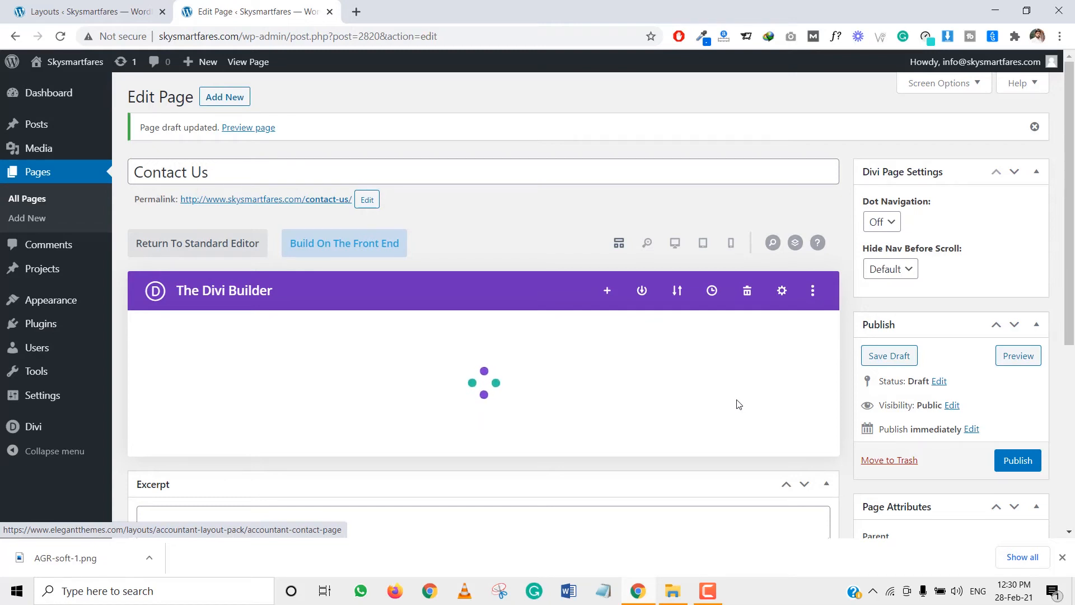
click(1016, 459)
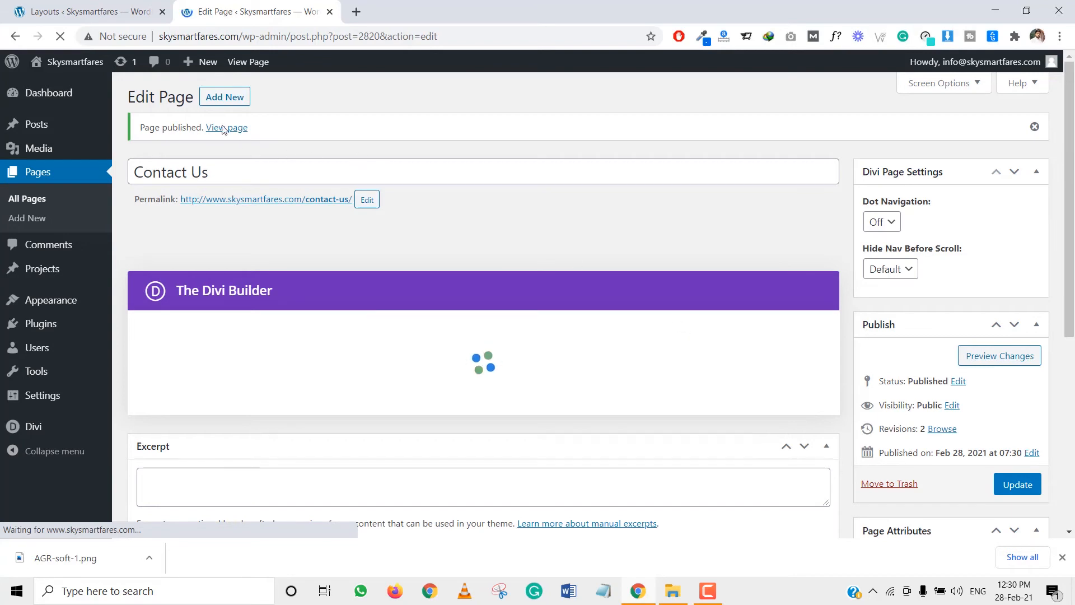
View the published Contact Us page in a separate browser tab and look through its sections.
right_click(239, 131)
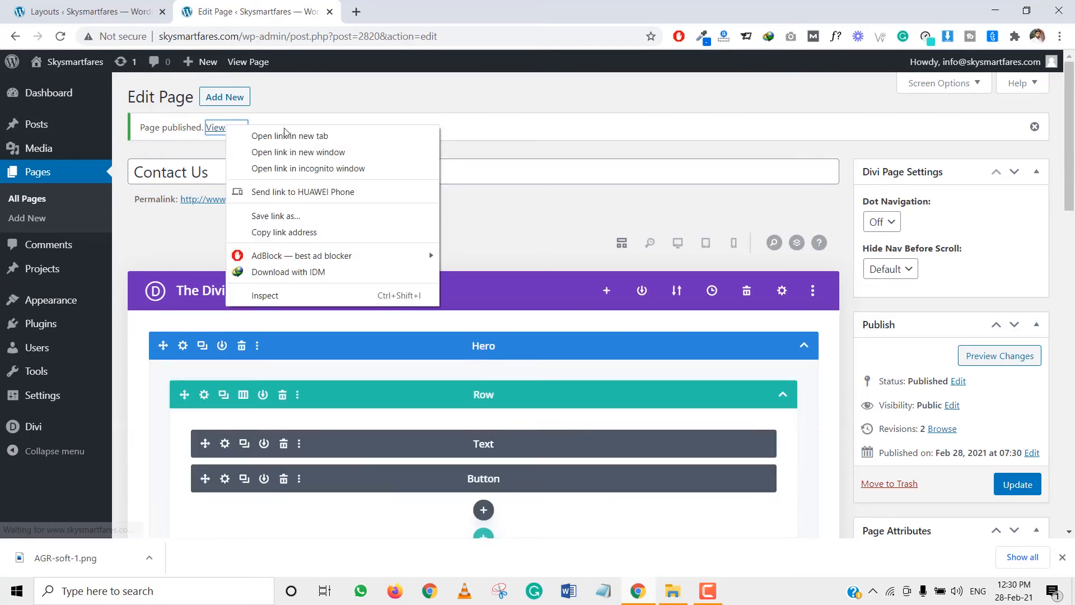
click(286, 136)
click(379, 12)
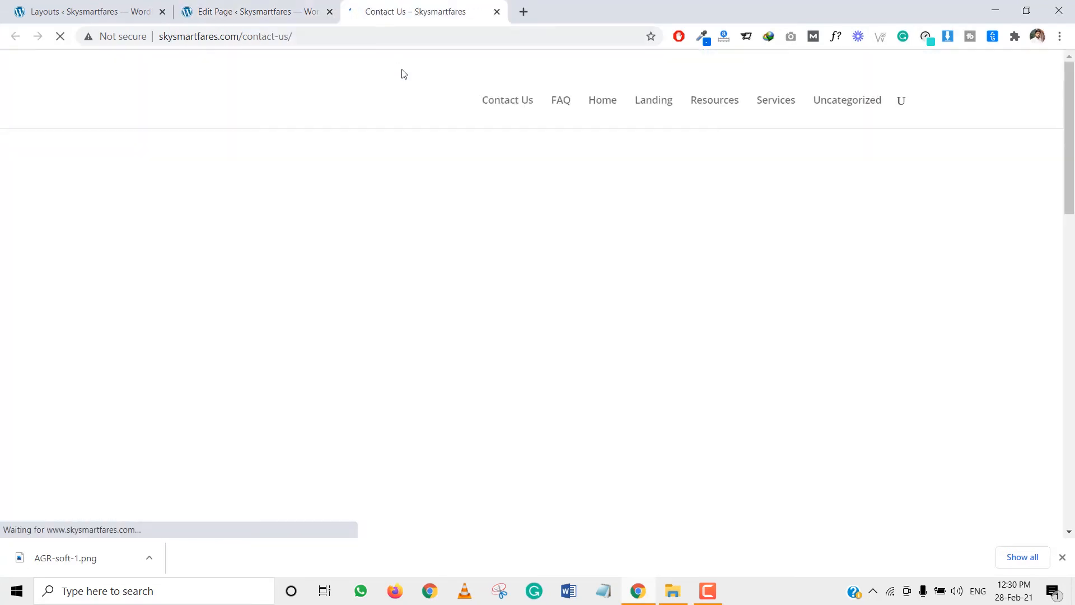
scroll(441, 264, down, 10)
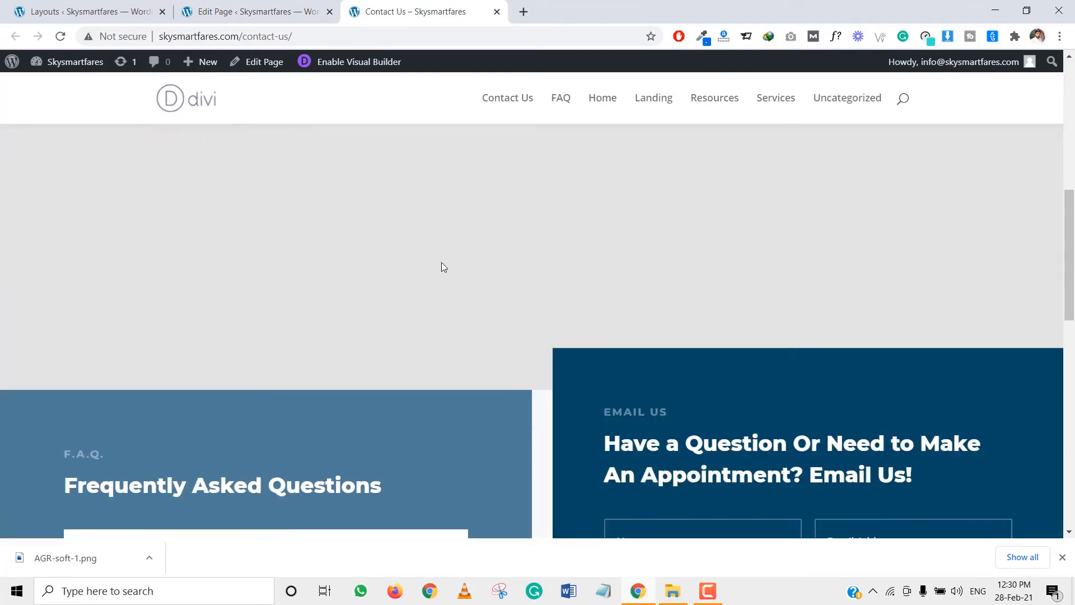
scroll(443, 267, down, 5)
Check the Divi Library list for the layout after Accountant Contact Page, and publish a new page titled "Blog".
key(ctrl+shift+Tab)
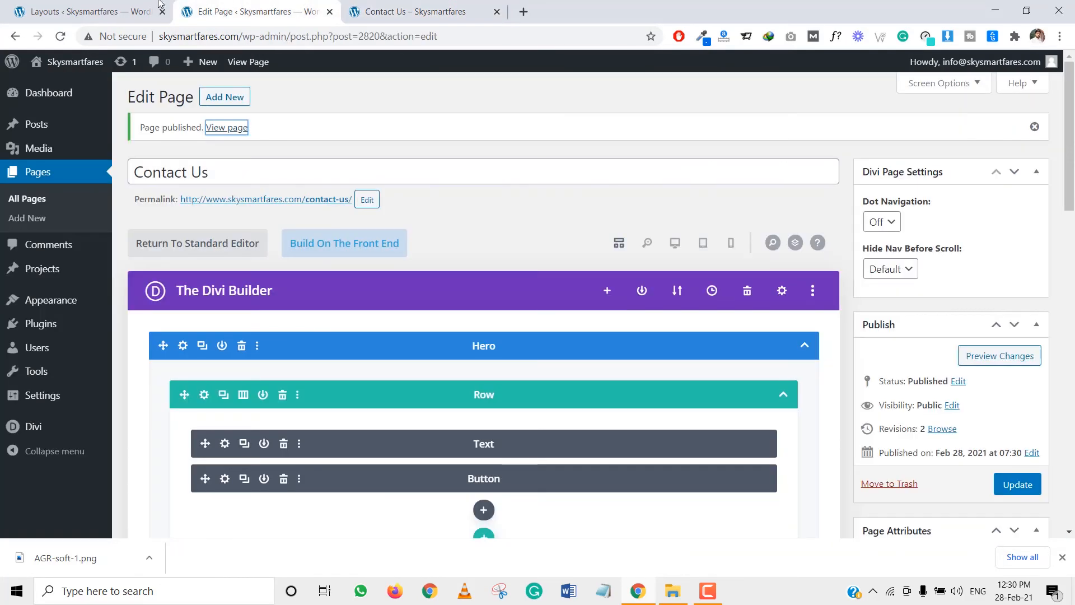
key(ctrl+shift+Tab)
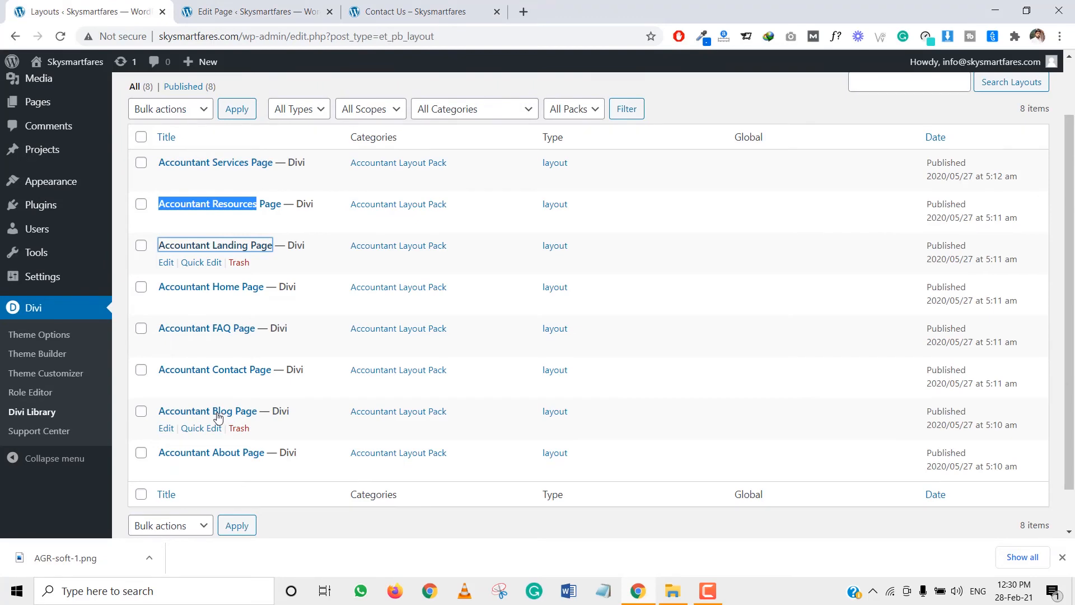
click(272, 7)
click(234, 98)
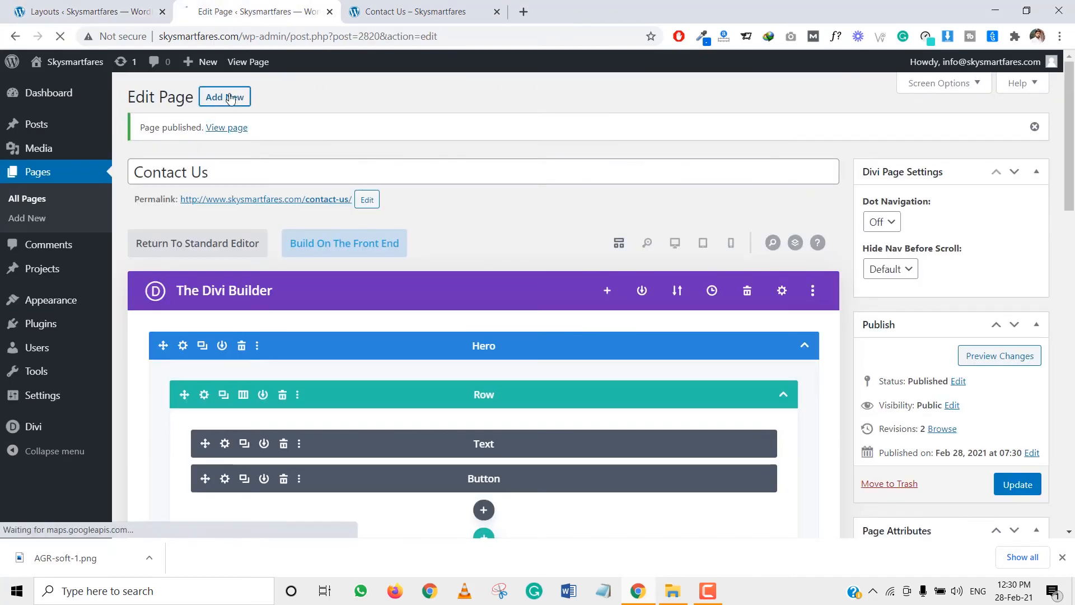
click(459, 11)
click(497, 12)
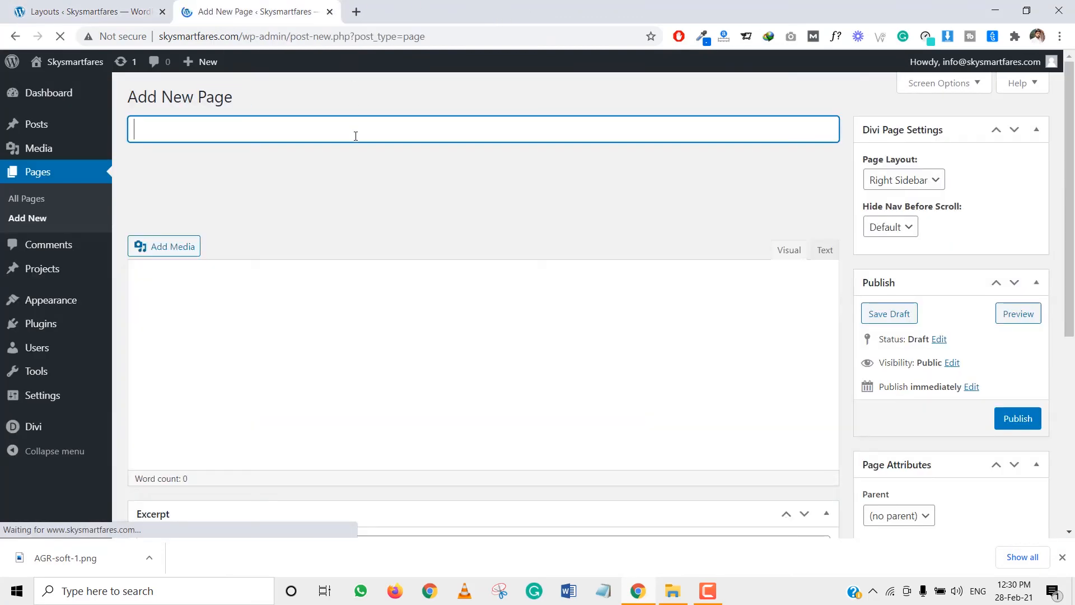
text(Blog)
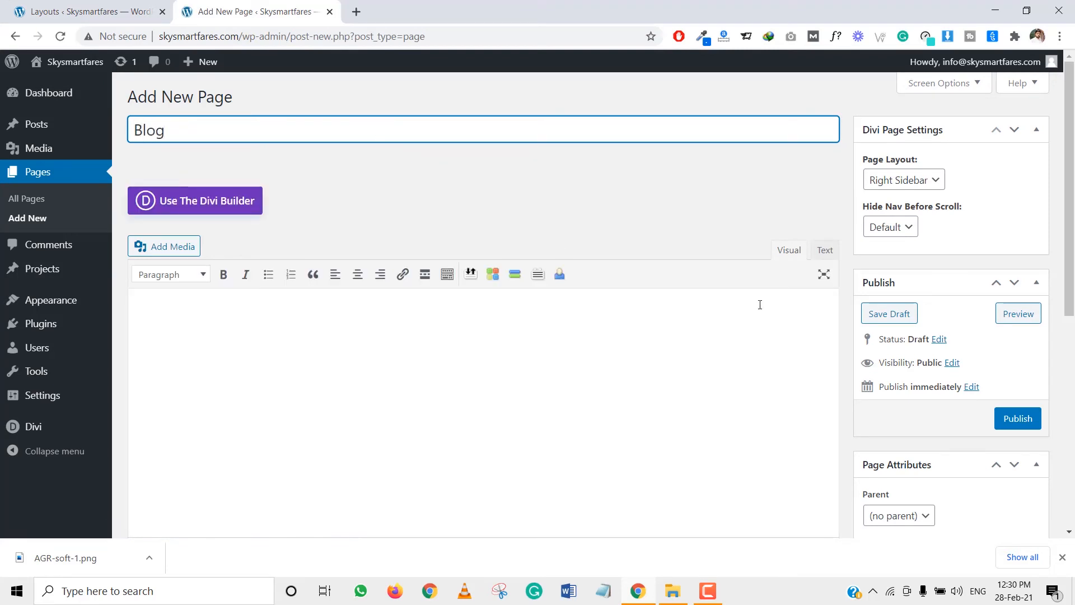
click(1003, 426)
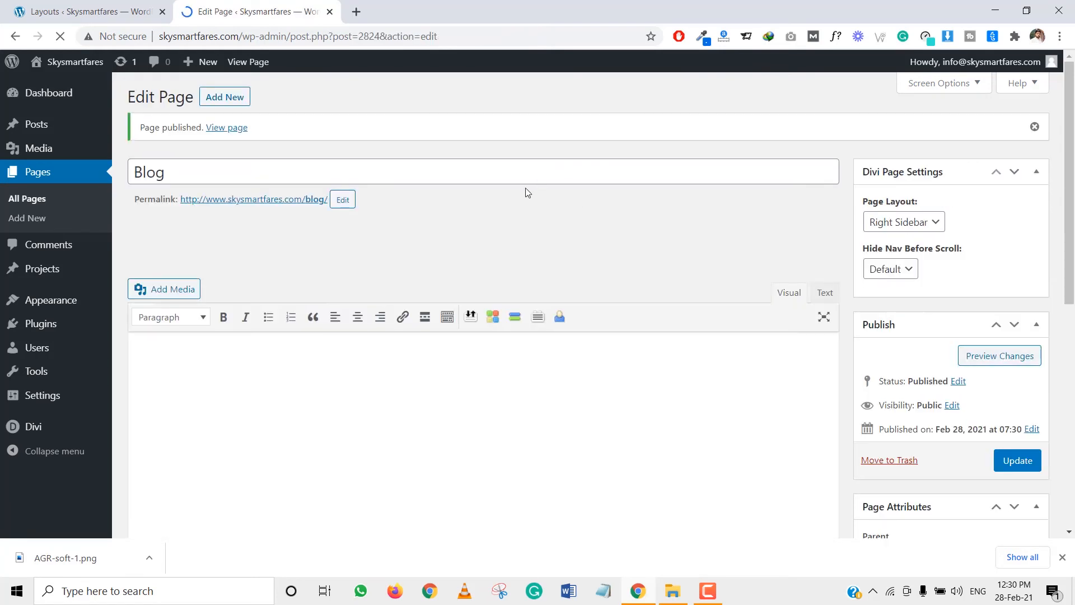
Switch the Blog page to the Divi Builder, load the saved Accountant Blog Page layout, and update the page.
click(223, 244)
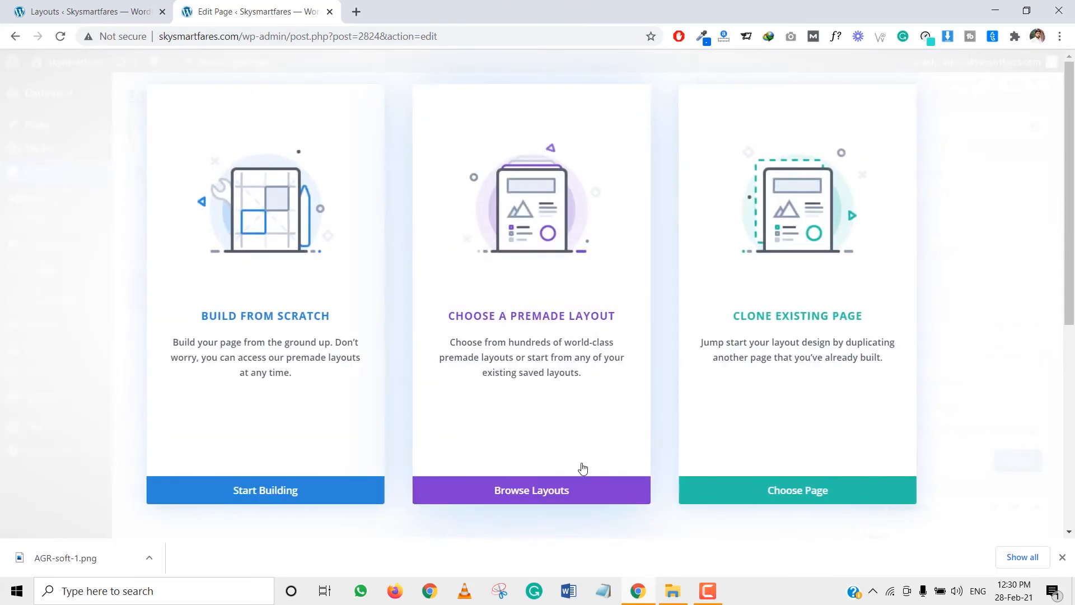
click(579, 495)
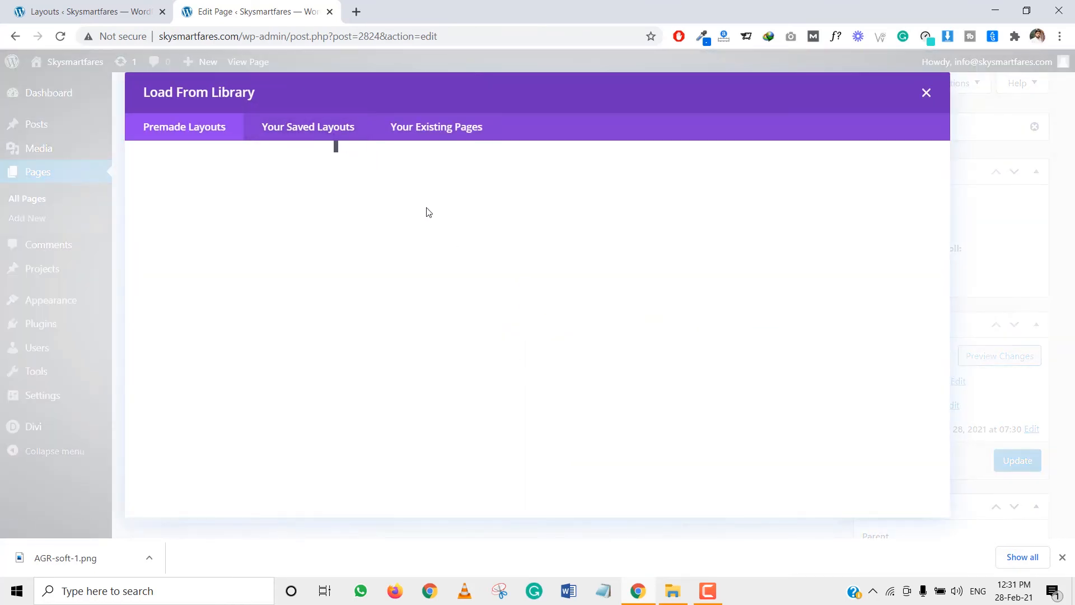
click(324, 131)
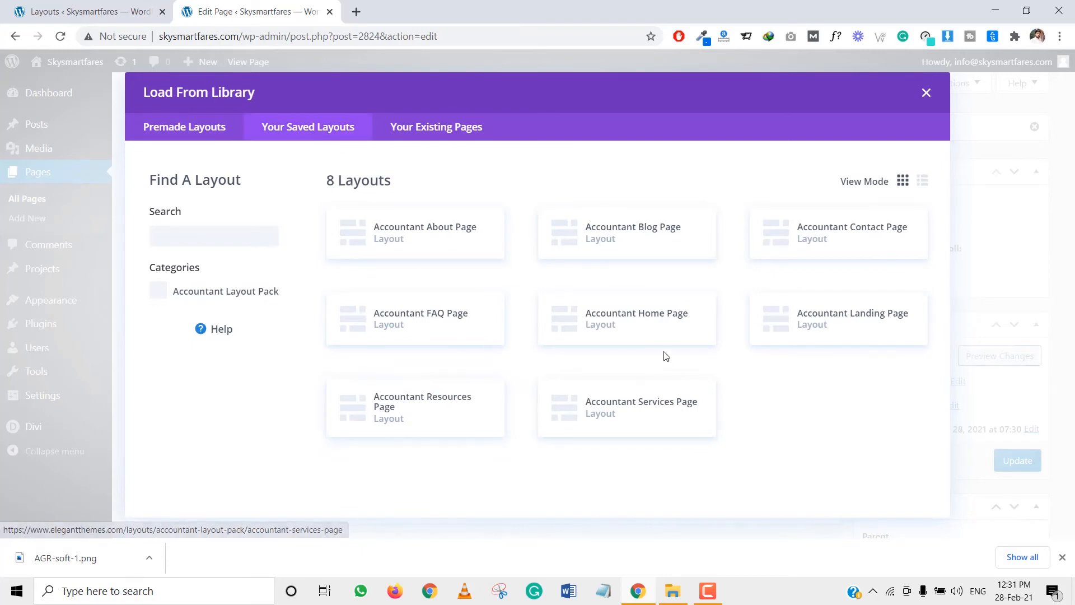
click(668, 238)
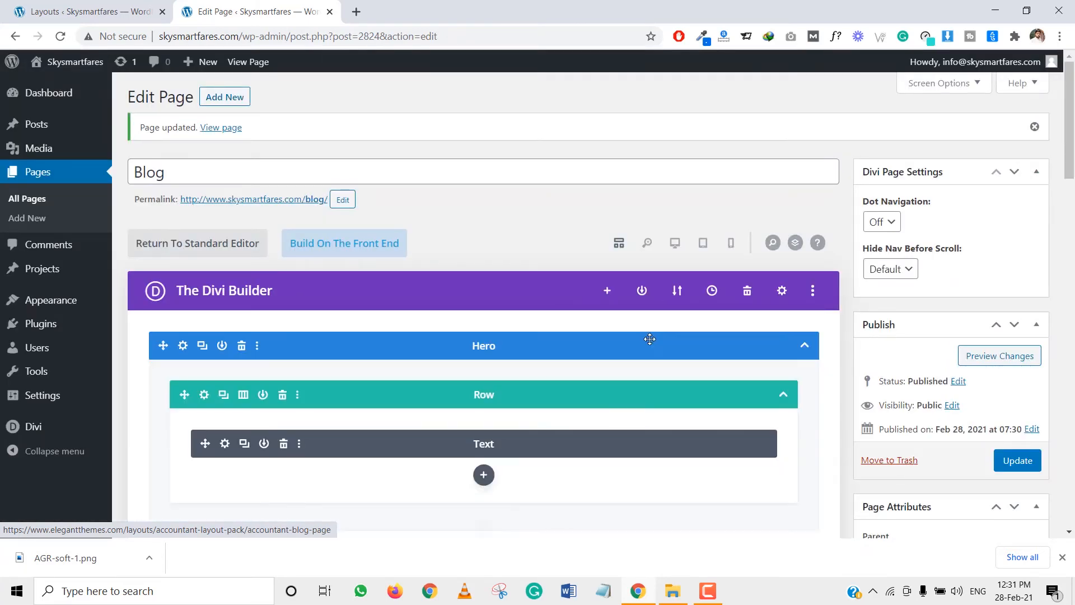
click(1017, 462)
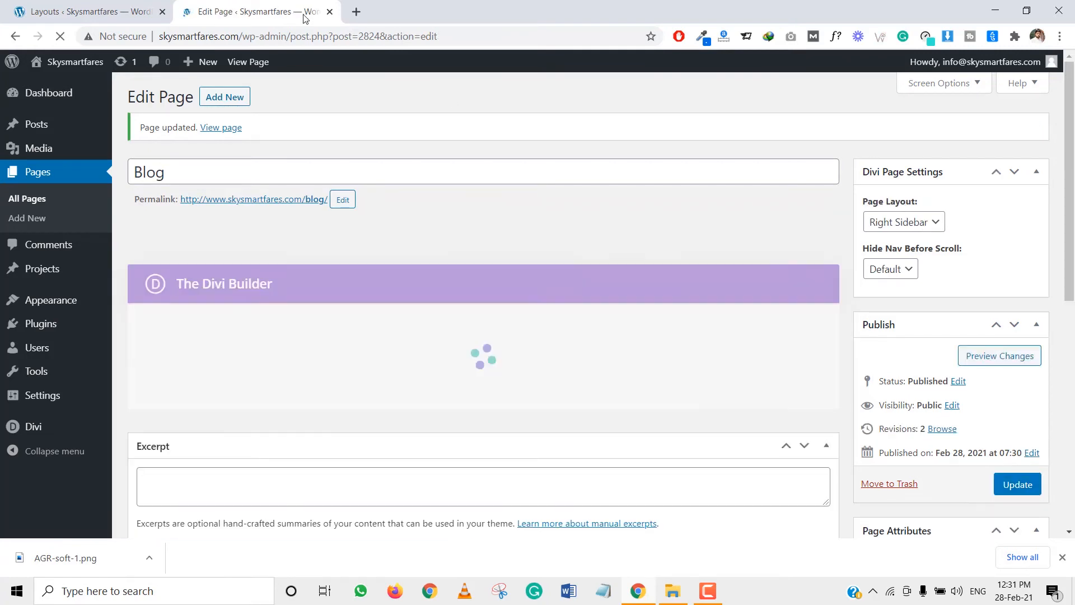
Check the Divi Library list for the layout after Accountant Blog Page, and publish a new page titled "About Us".
click(83, 12)
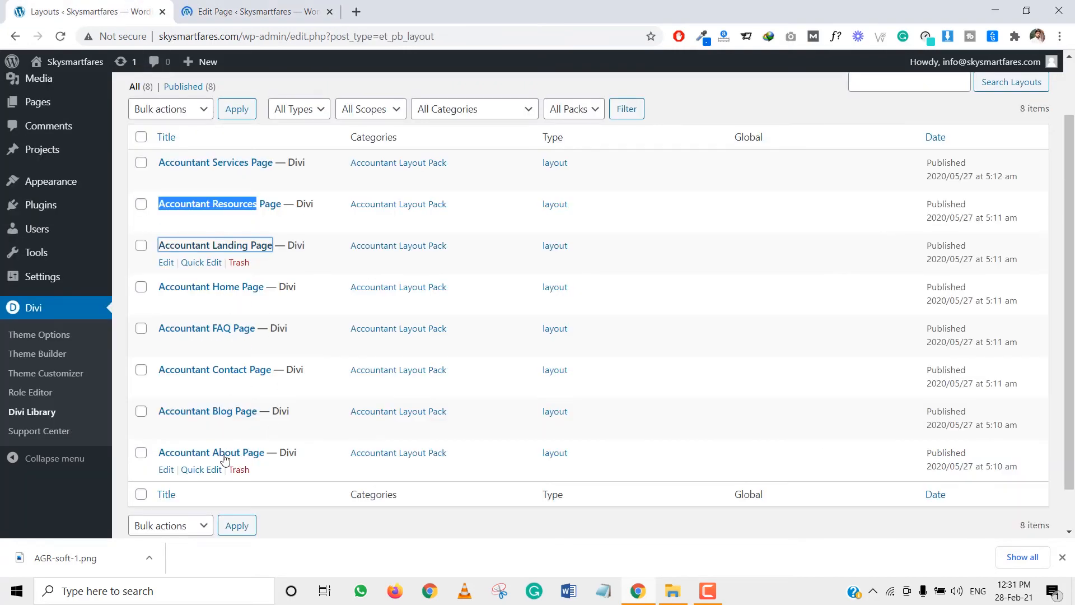
click(241, 12)
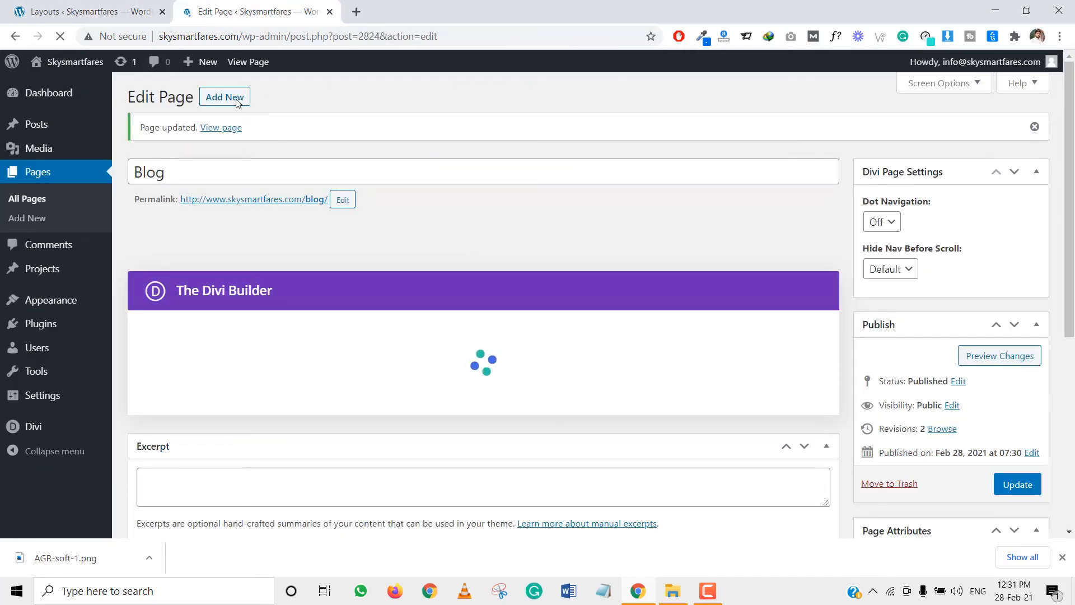
click(101, 7)
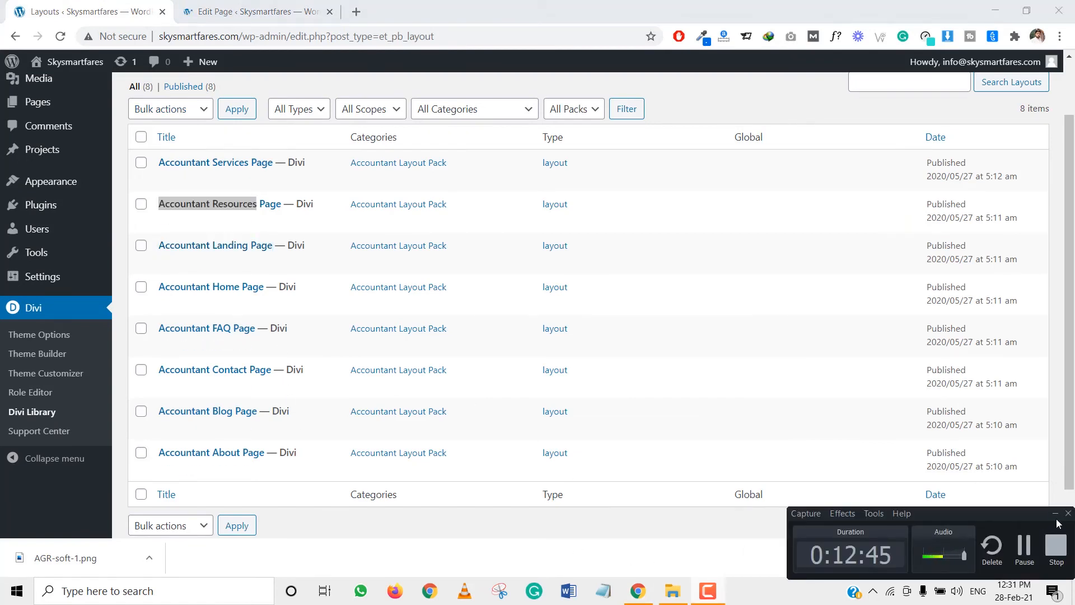
click(1055, 514)
click(298, 6)
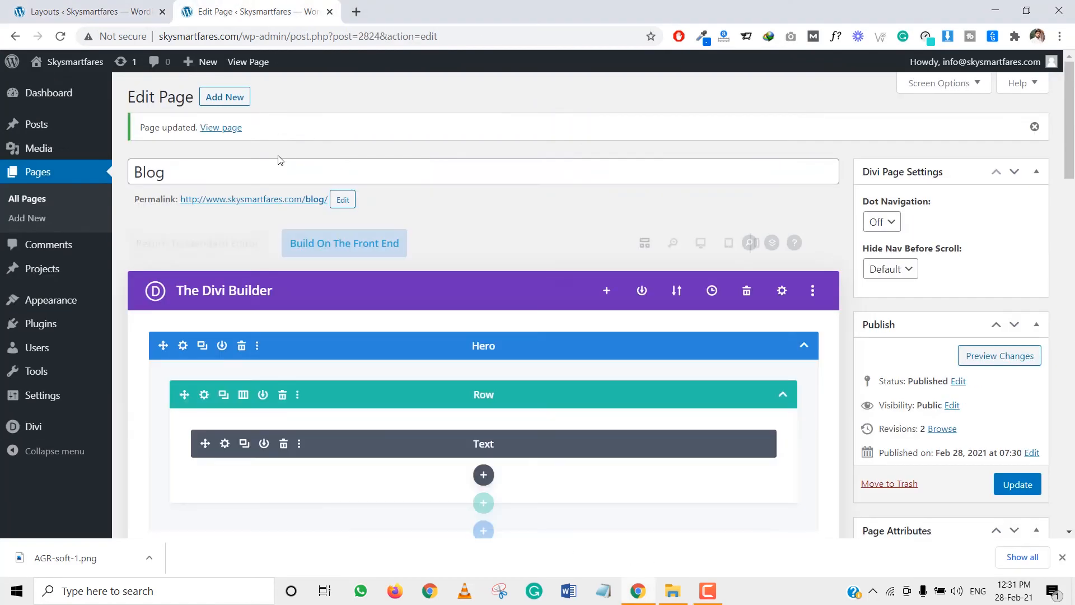
click(223, 103)
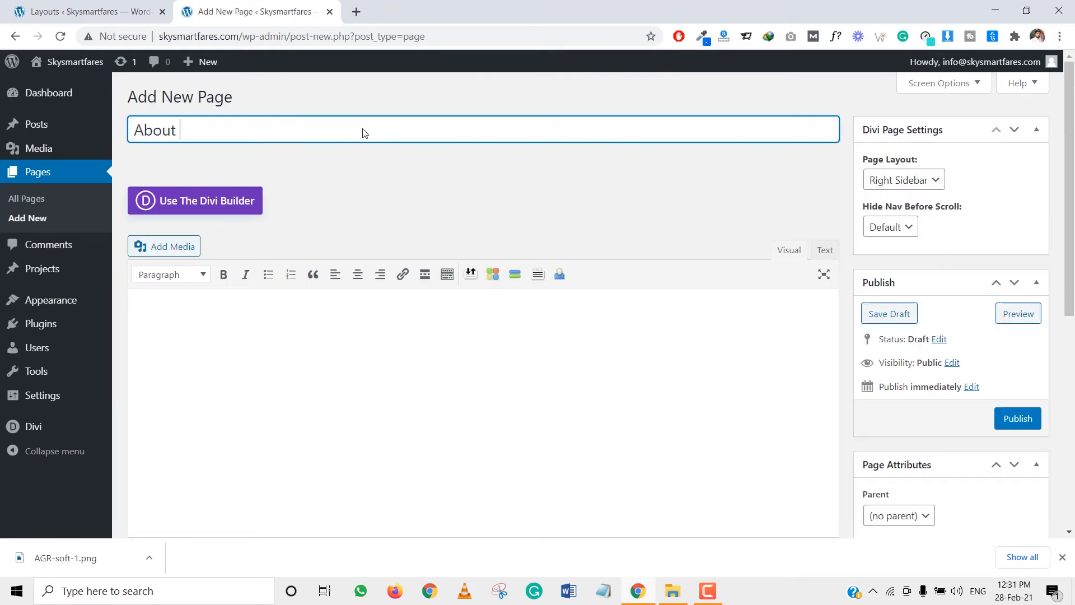
click(1017, 418)
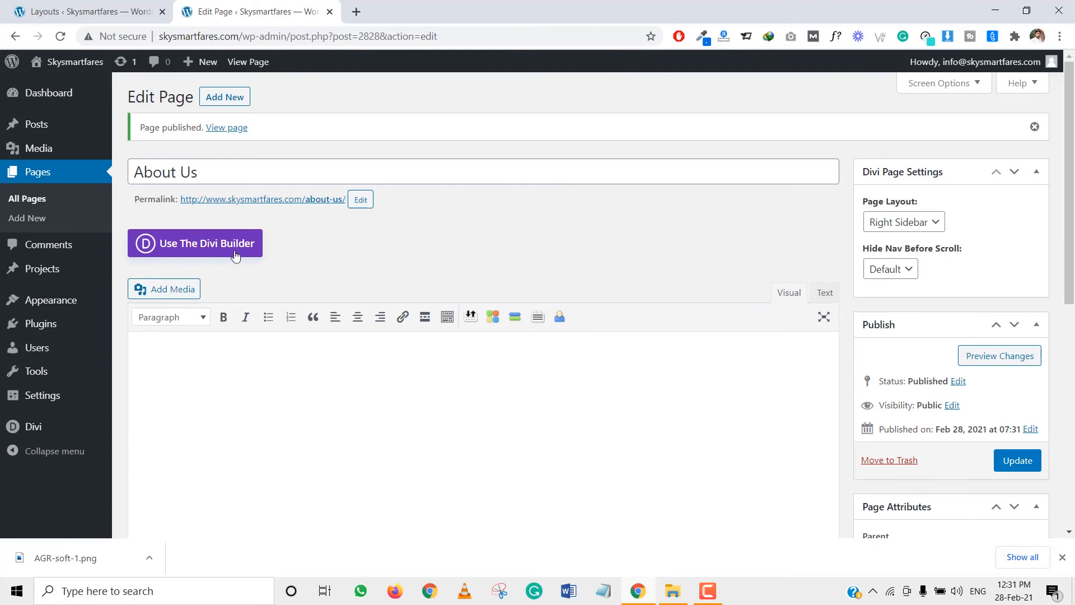
Switch the About Us page to the Divi Builder, load the saved Accountant About Page layout, and update the page.
click(222, 251)
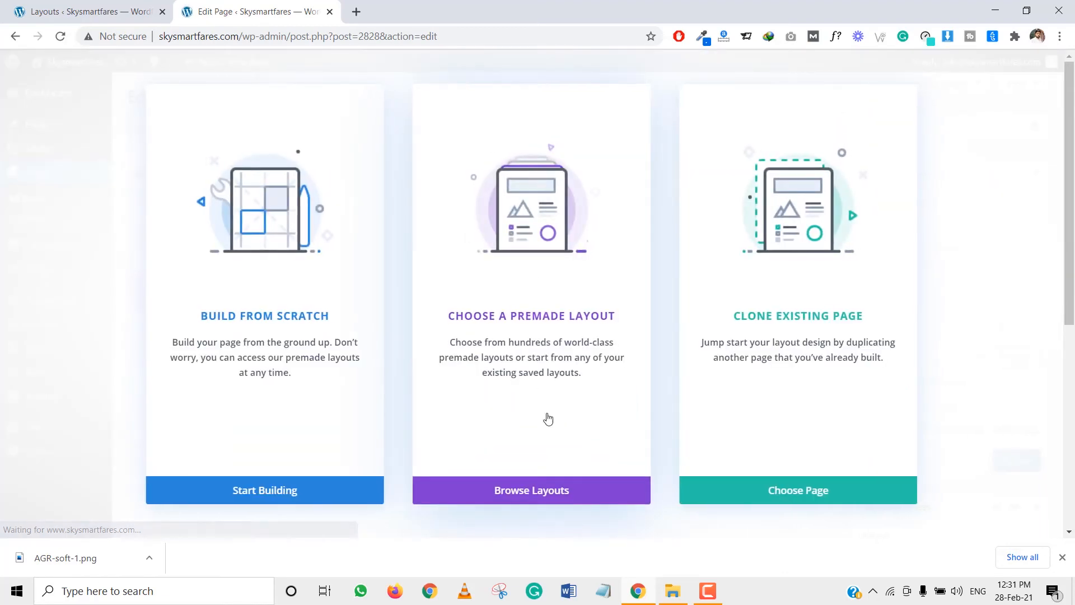
click(556, 497)
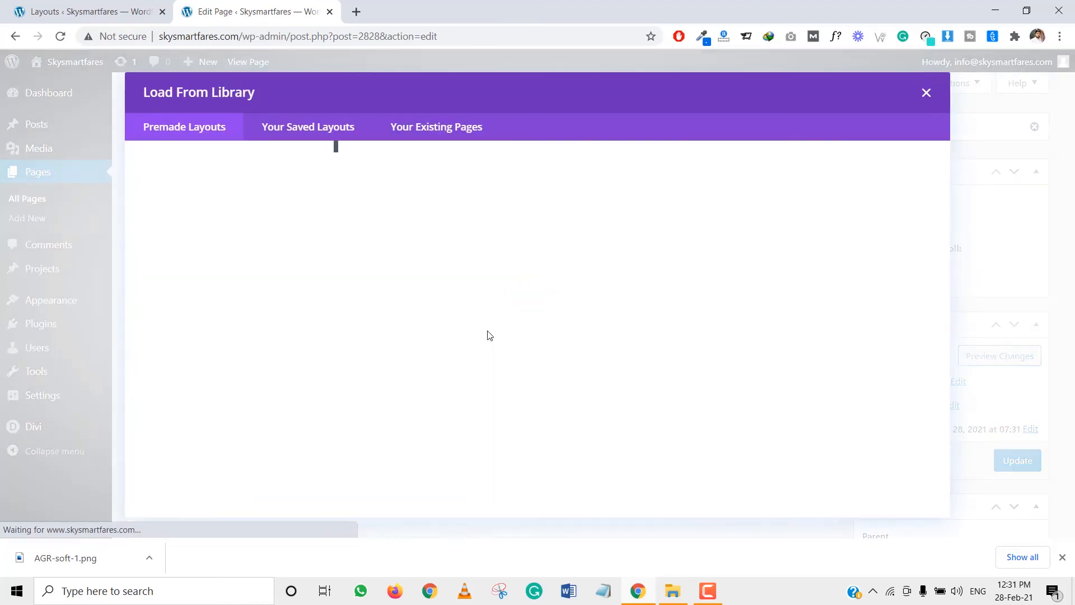
click(344, 131)
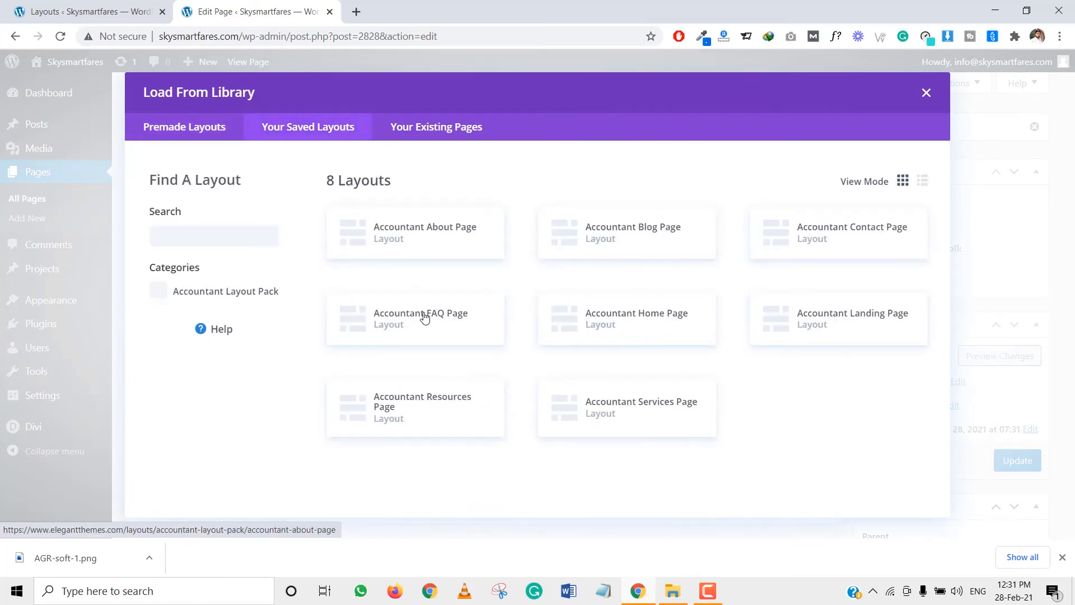
click(470, 241)
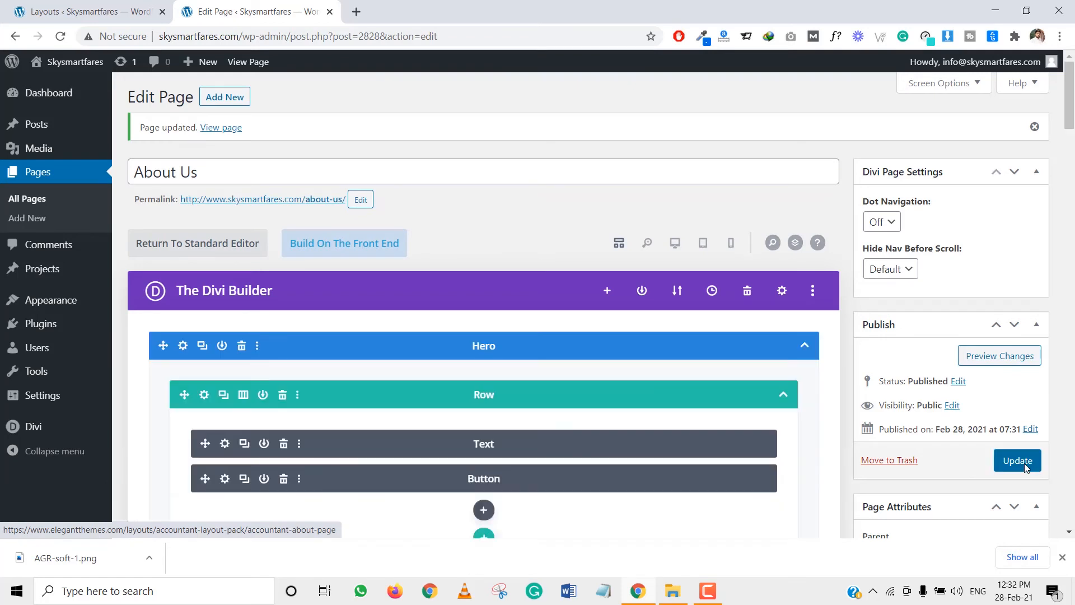
click(1025, 466)
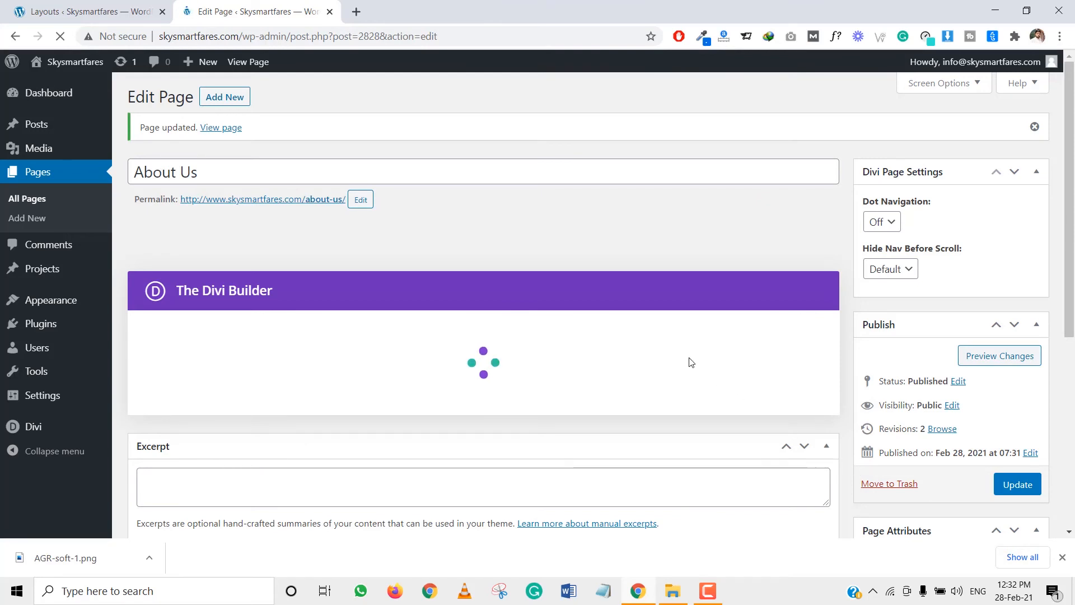
click(1001, 488)
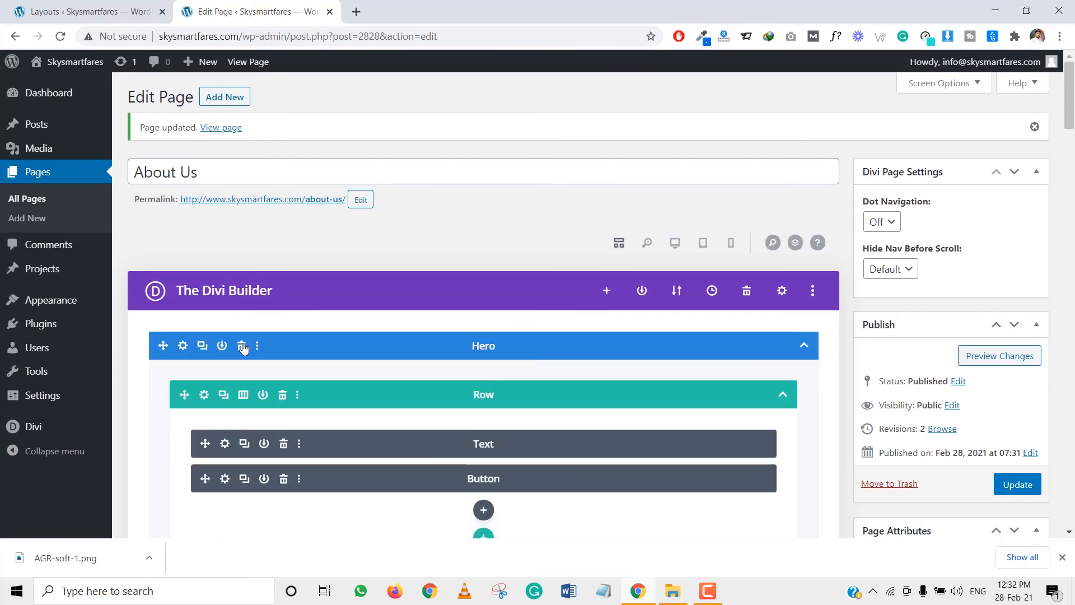
In the Divi Theme Options, upload AGR-soft-1.png from the Desktop and set it as the site logo.
mouse_move(79, 426)
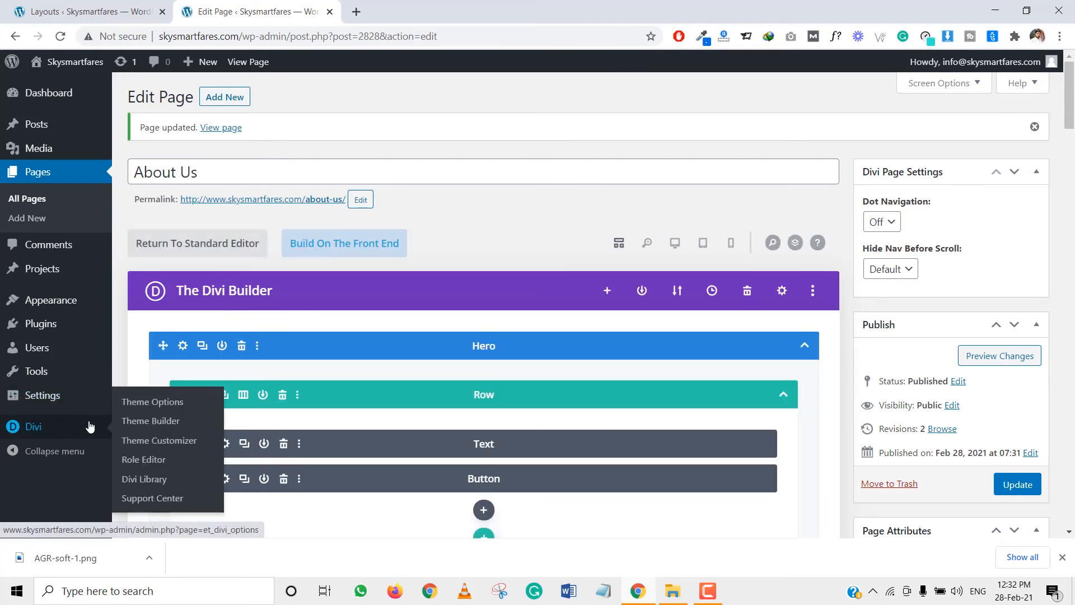
click(161, 407)
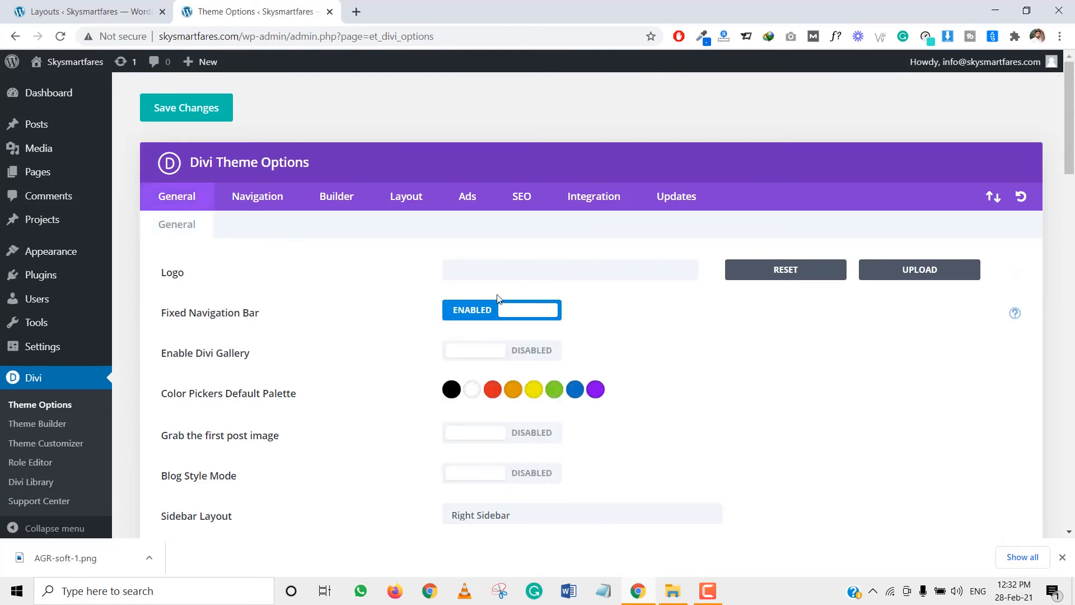
click(921, 270)
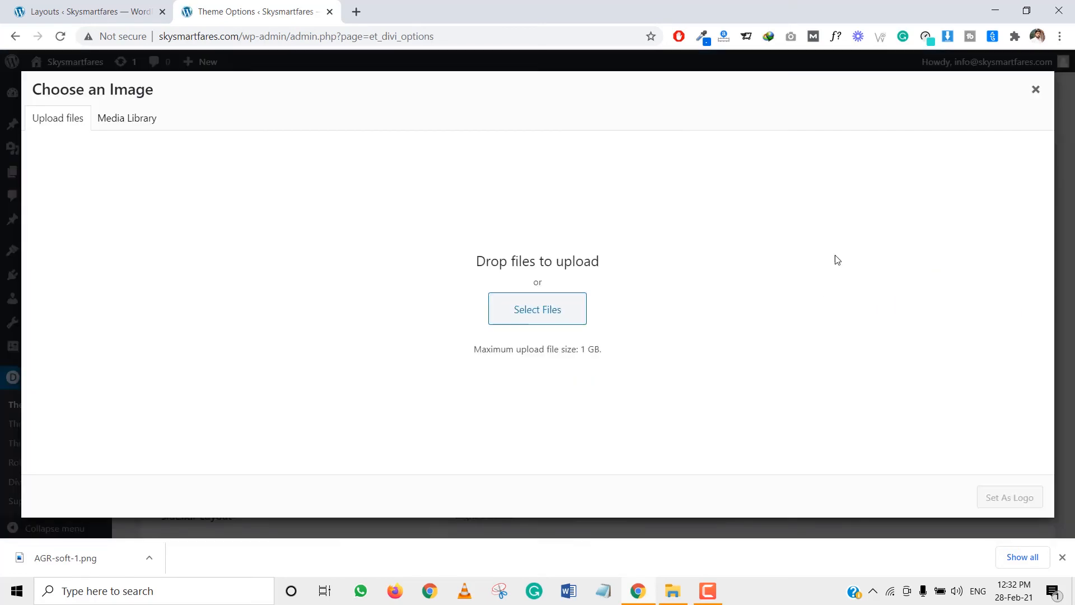
click(556, 305)
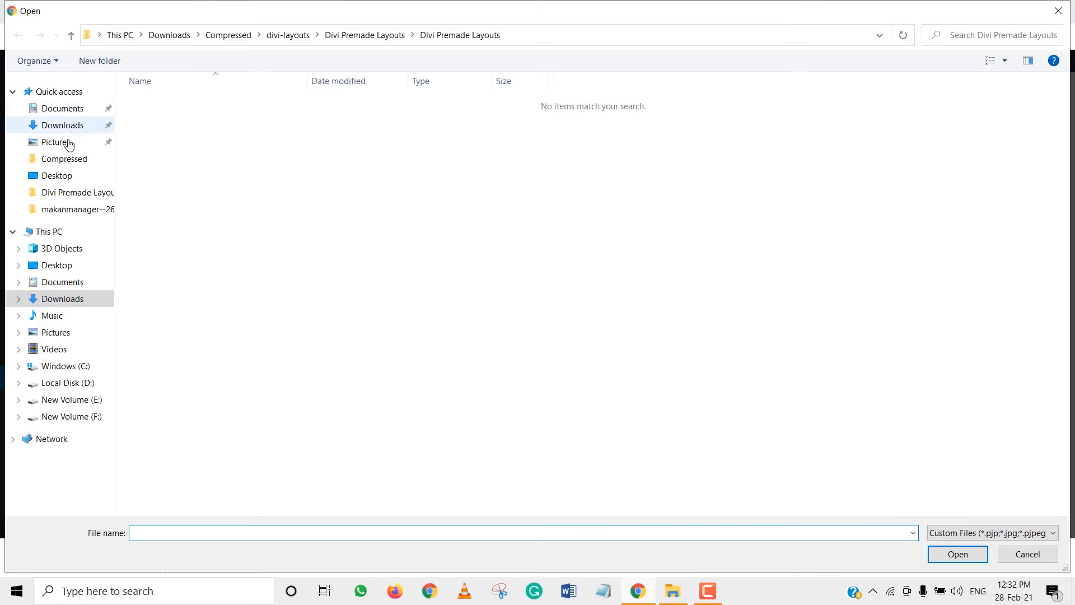
click(57, 176)
click(876, 320)
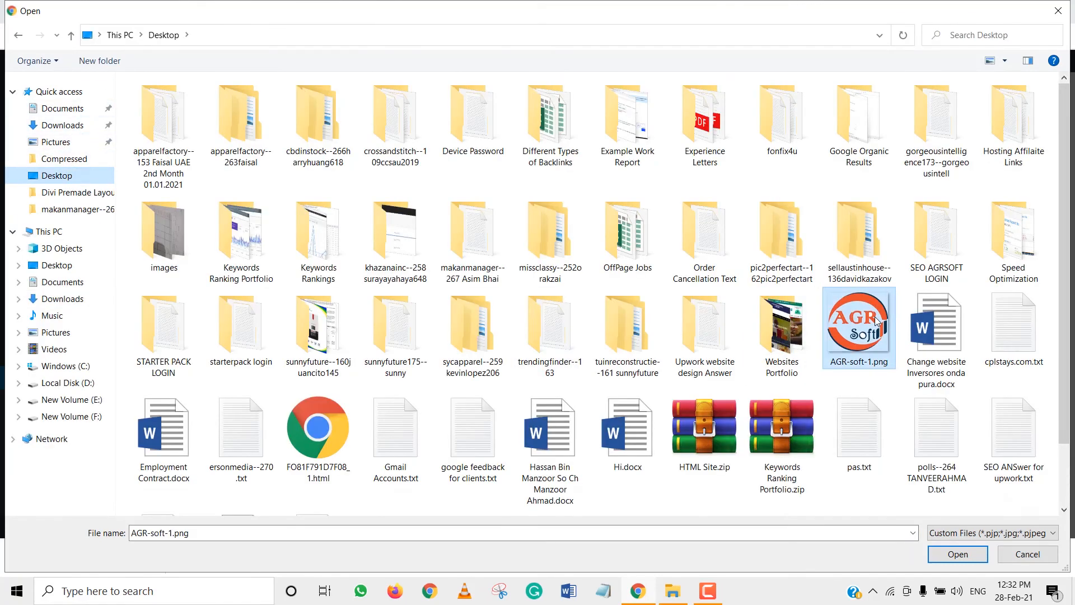
double_click(876, 321)
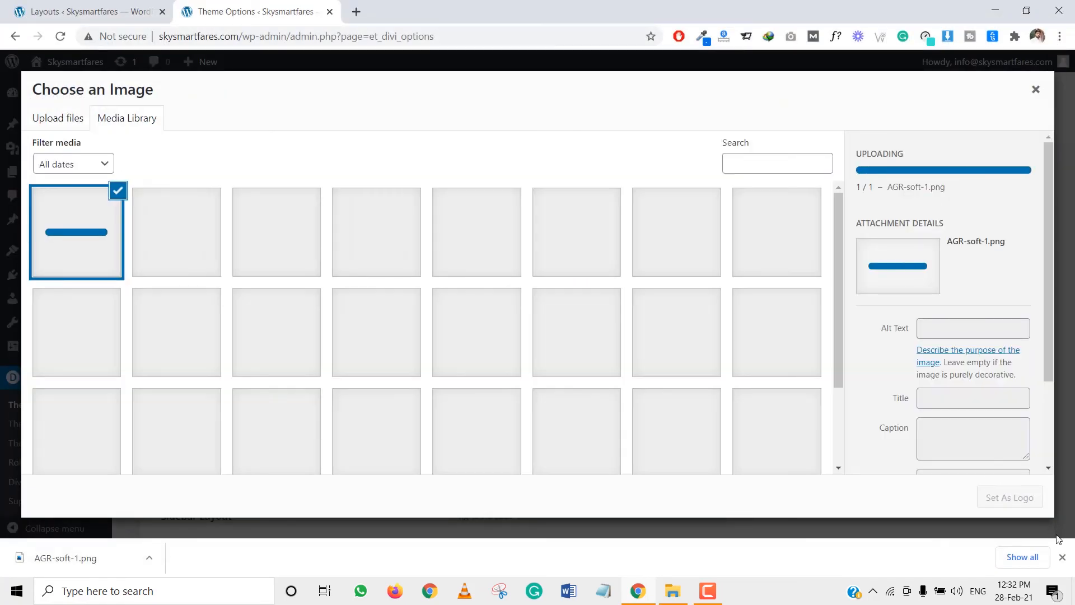
click(1009, 497)
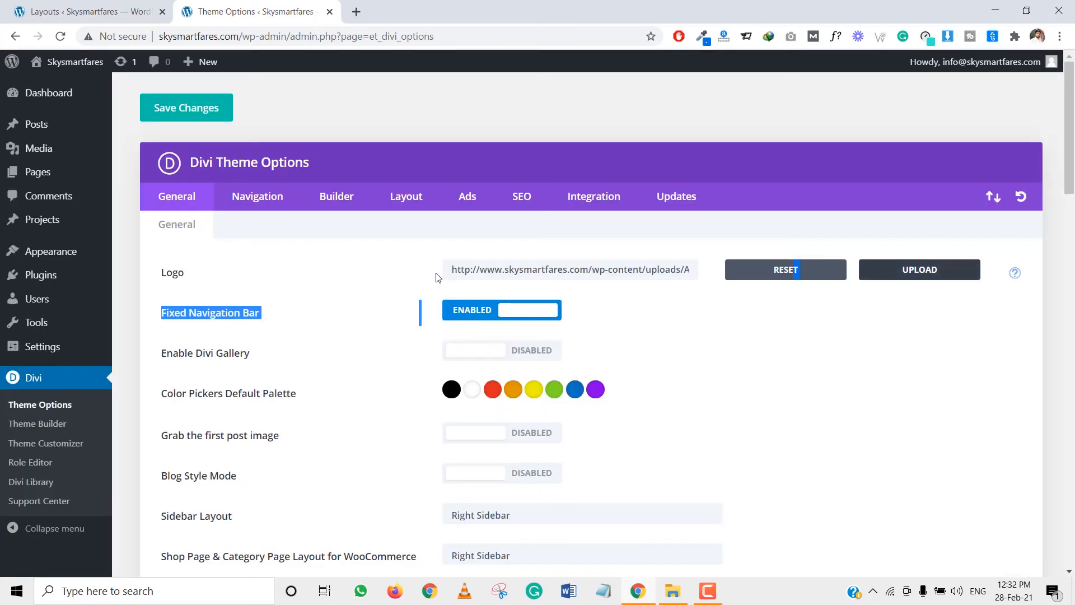
Look through the general theme options, including the social profile URLs, and save the changes.
scroll(400, 424, down, 20)
scroll(401, 423, down, 8)
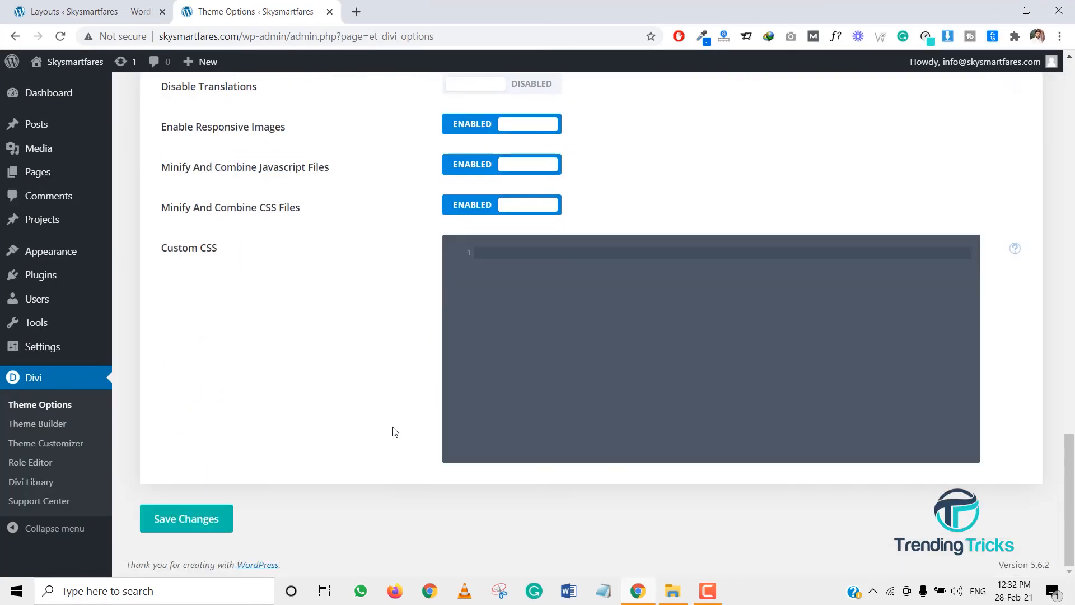
scroll(534, 313, up, 15)
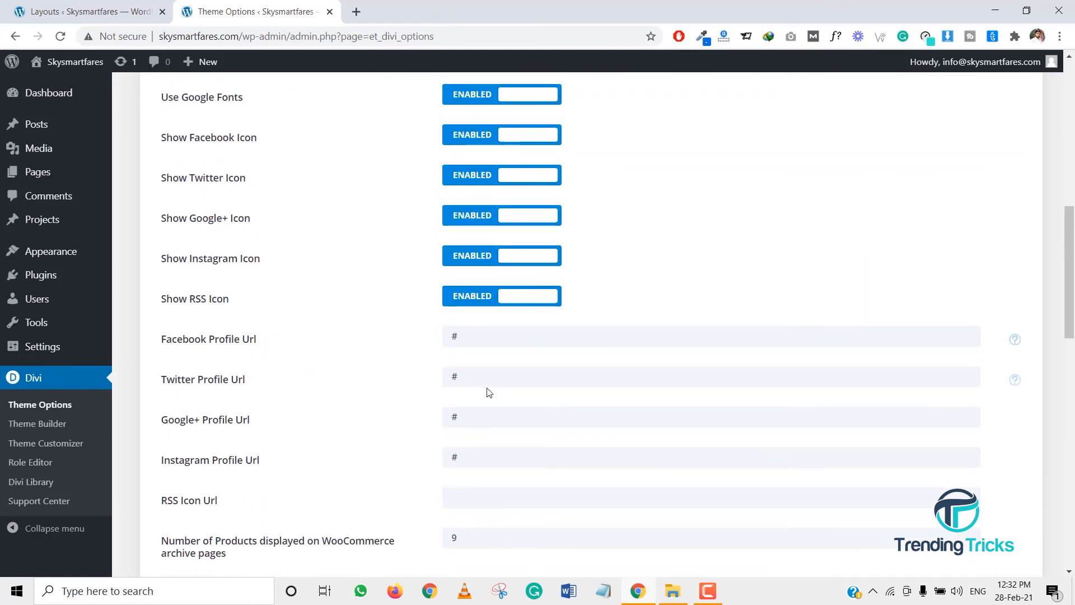
scroll(485, 384, down, 15)
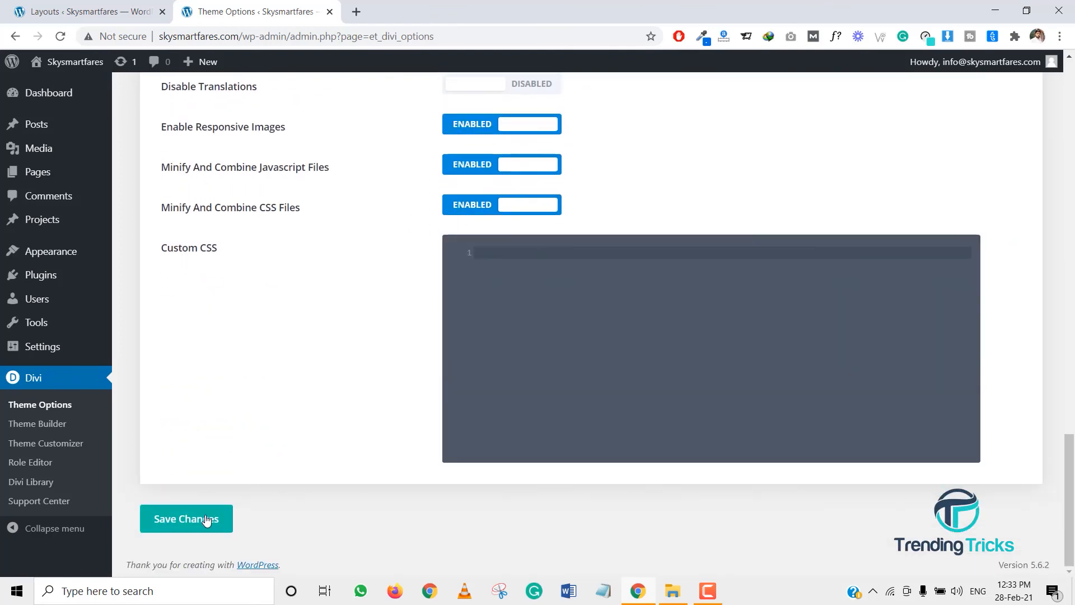
click(206, 520)
Create a new WordPress navigation menu named "Main Menu".
mouse_move(50, 253)
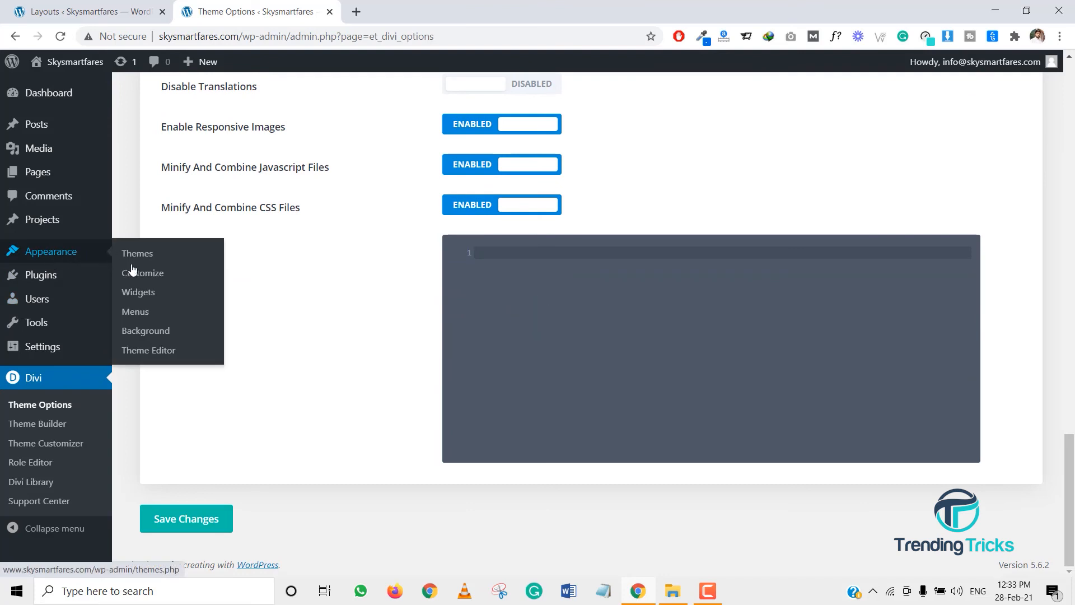
click(139, 312)
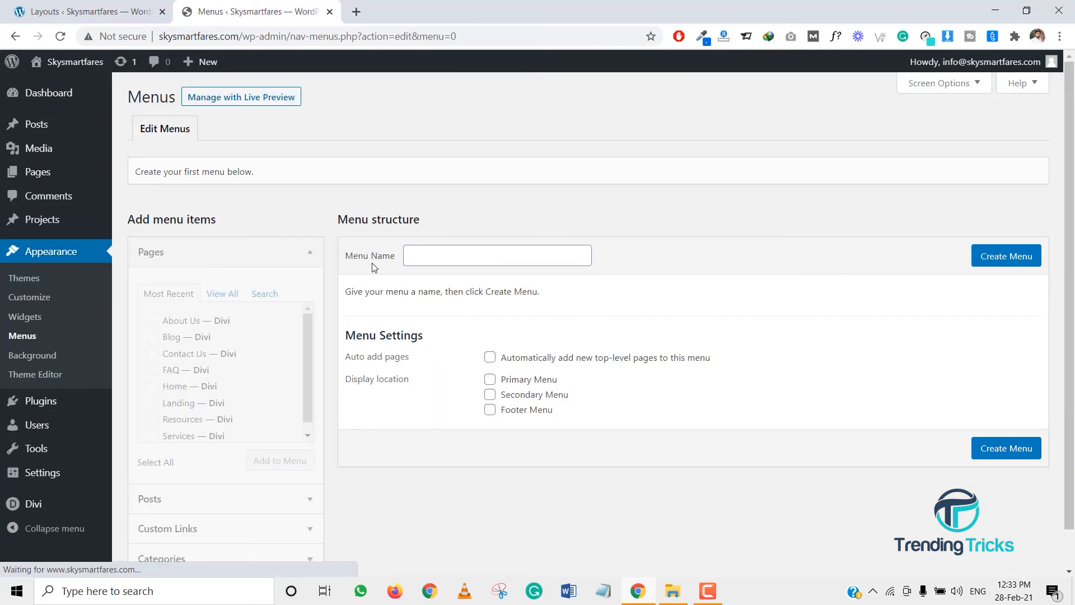
click(430, 255)
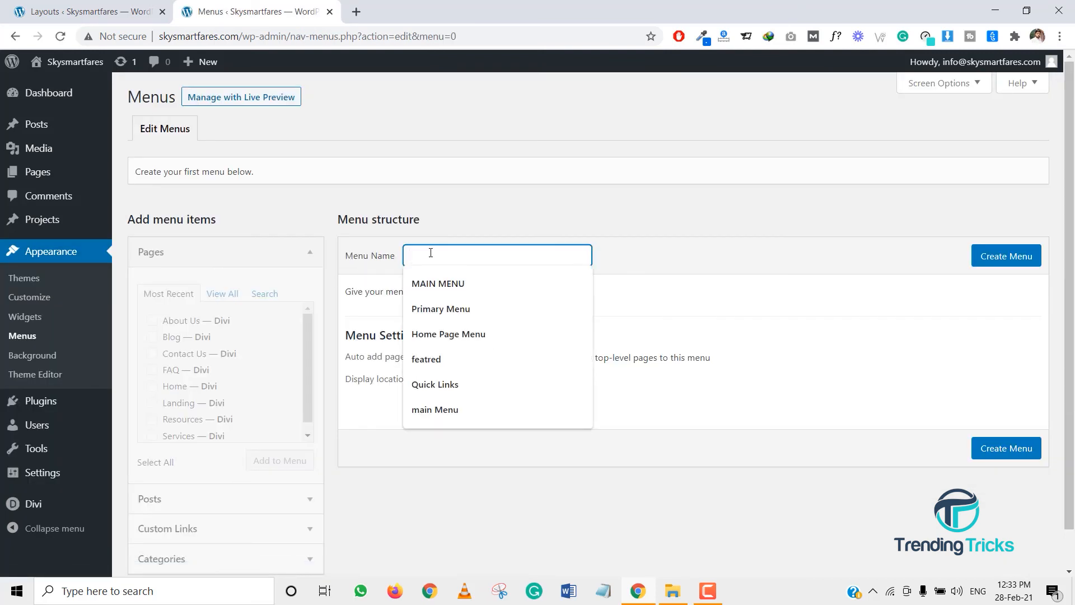
text(Main M)
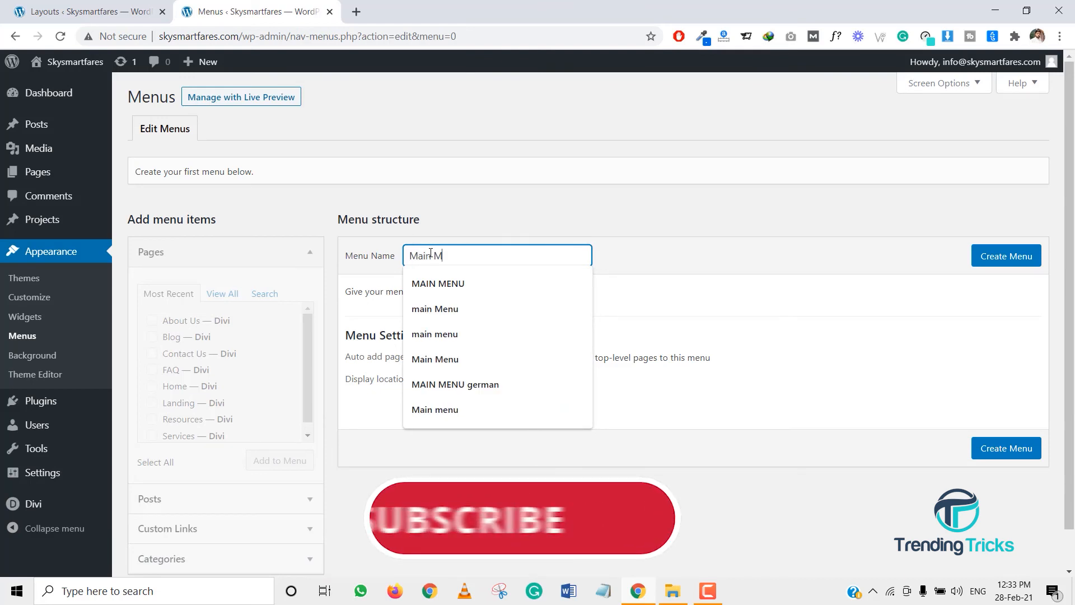
text(enu)
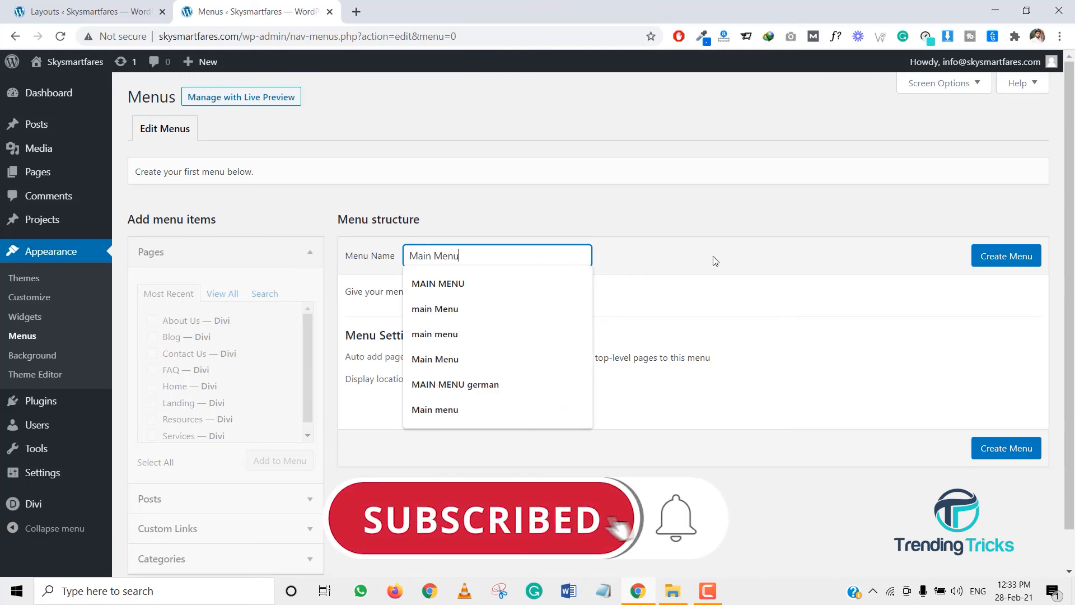
click(1001, 259)
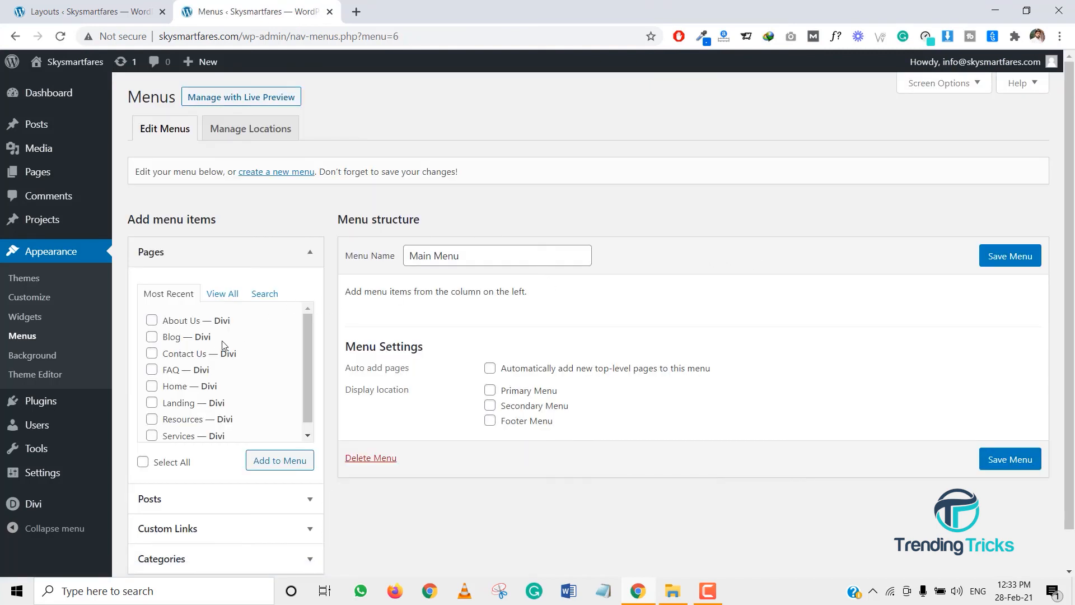
Add the Home, Services, Resources and FAQ pages to Main Menu, in that order.
scroll(153, 371, down, 1)
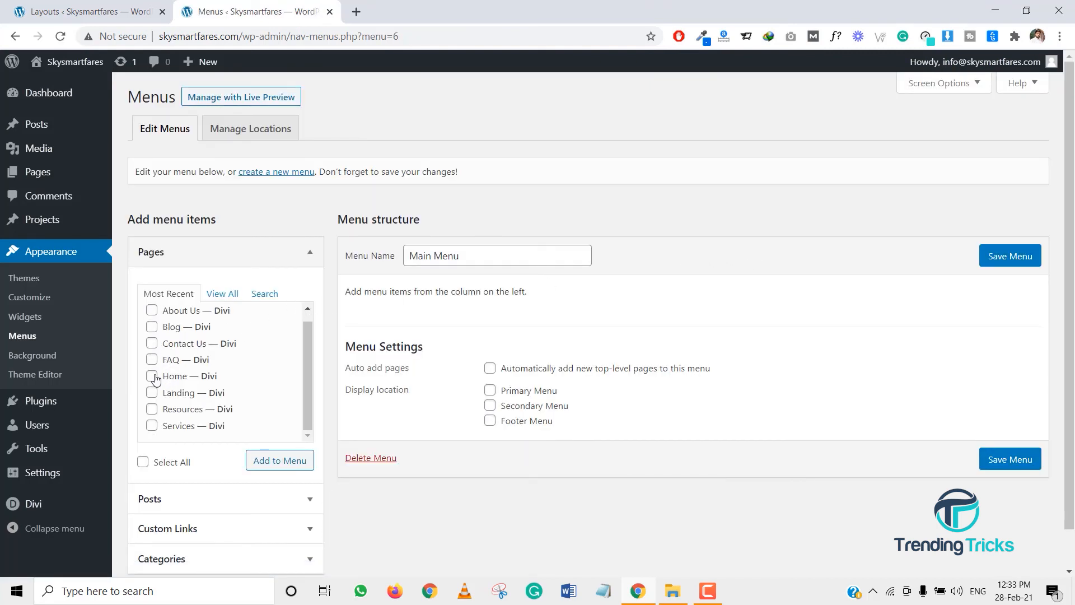
click(268, 466)
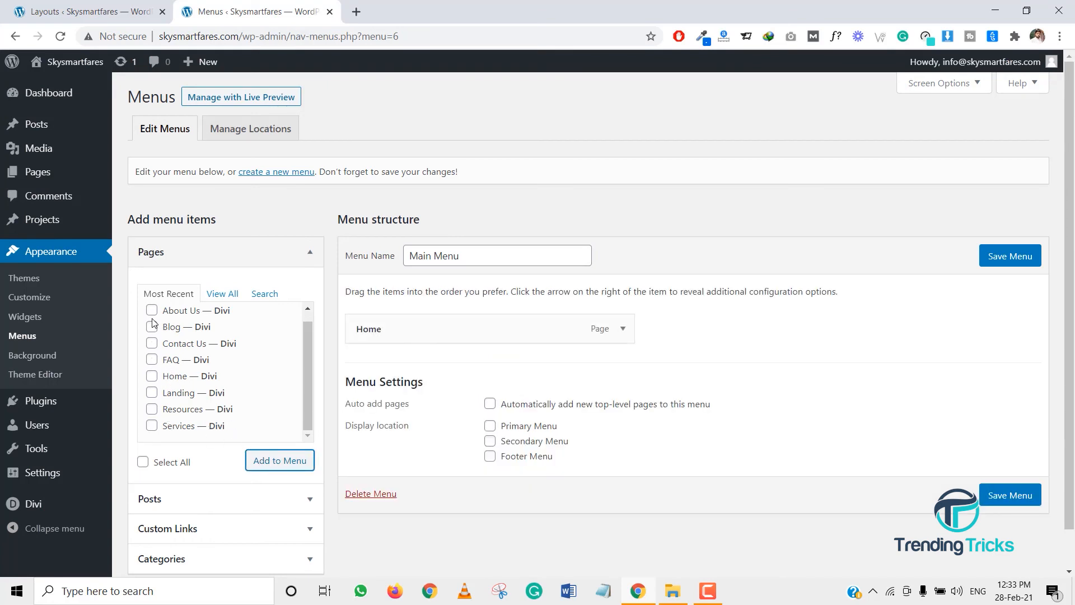
click(153, 426)
click(274, 463)
click(153, 410)
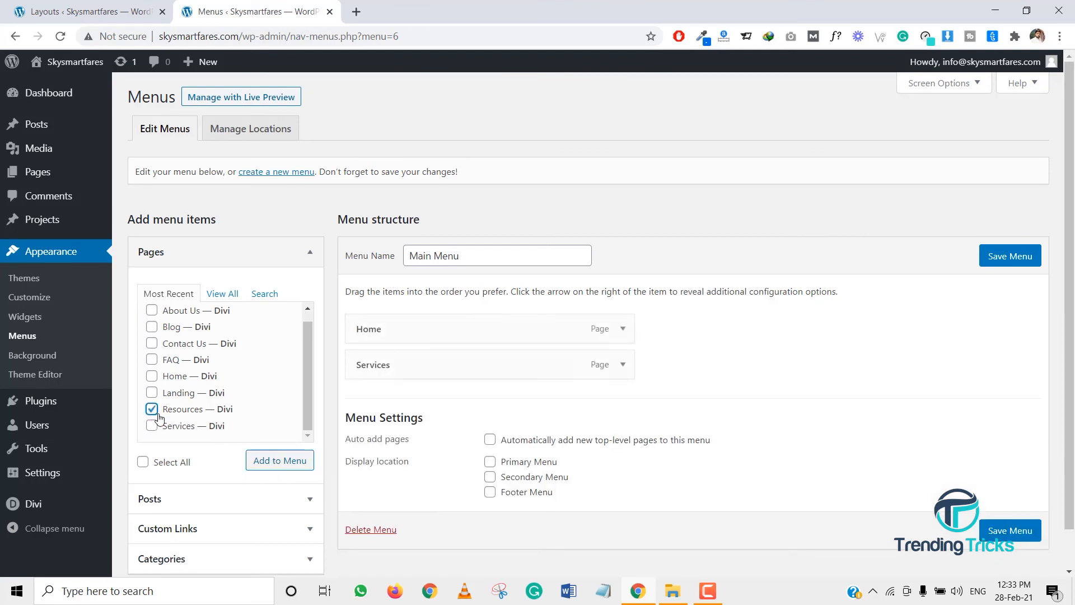
click(265, 461)
click(152, 359)
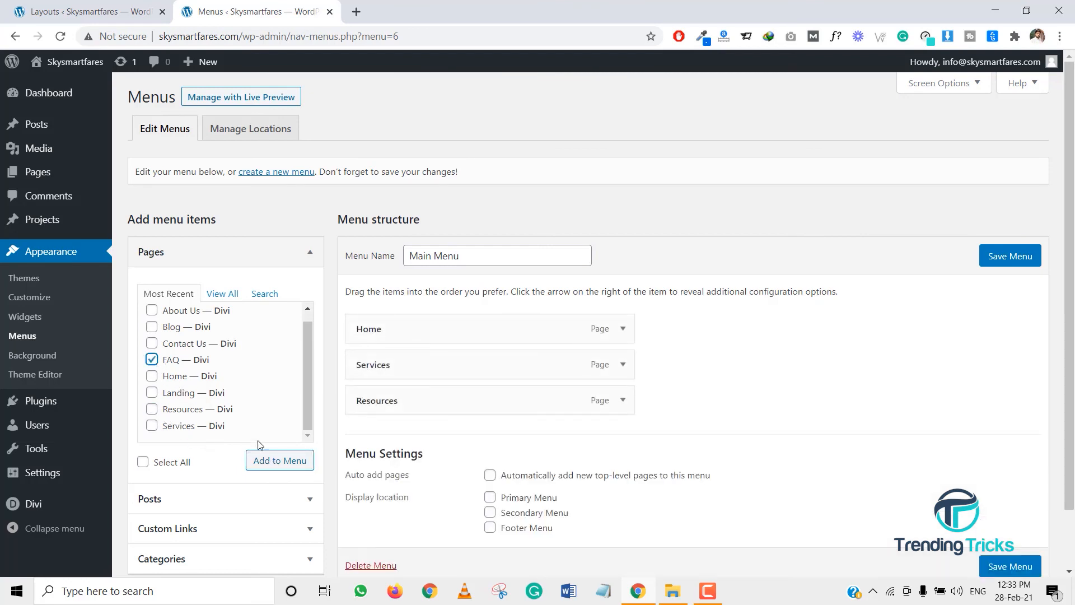
click(274, 460)
Add the Contact Us, Blog, About Us and Landing pages to the end of Main Menu, in that order.
click(152, 344)
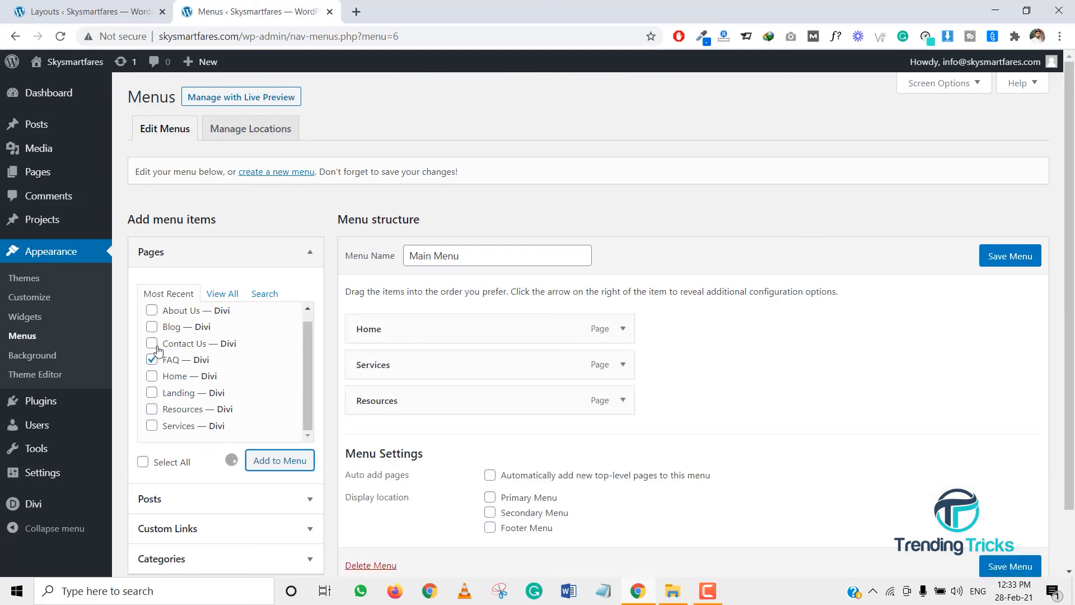
click(257, 461)
click(151, 326)
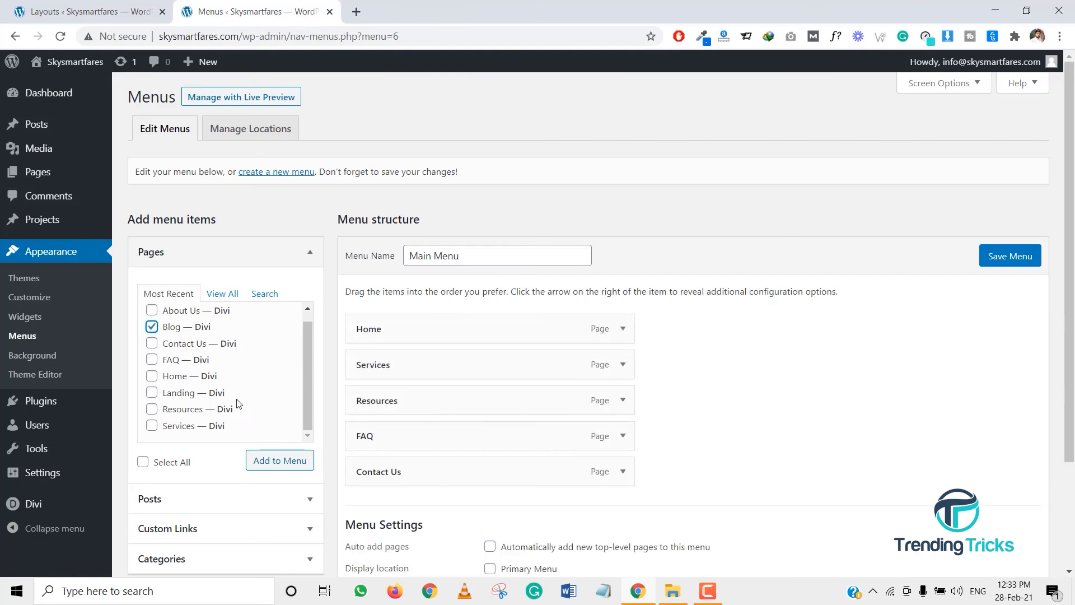
click(291, 462)
click(152, 310)
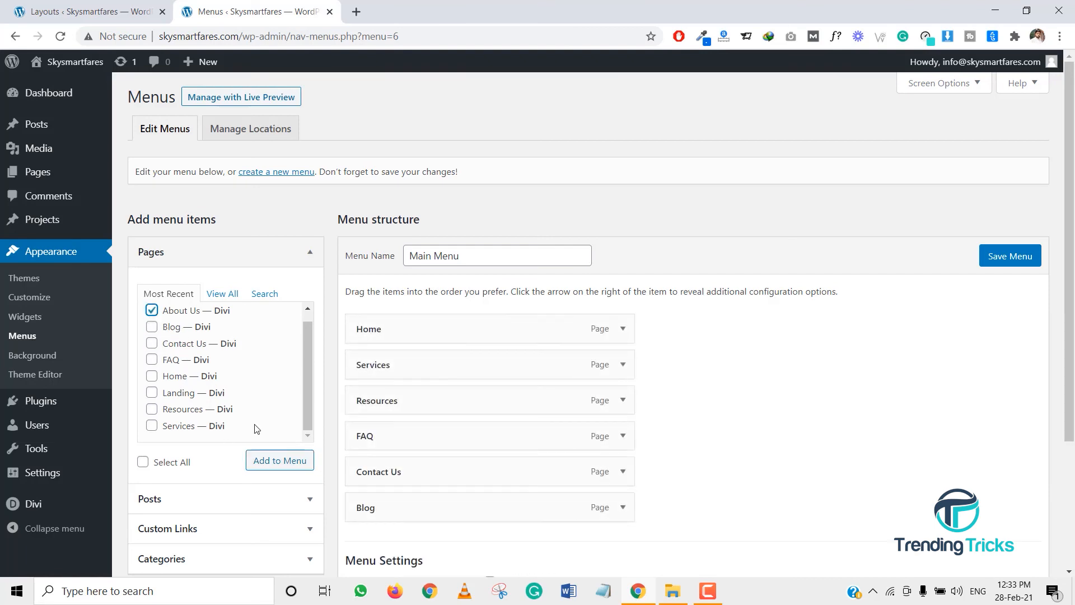
click(281, 461)
click(152, 392)
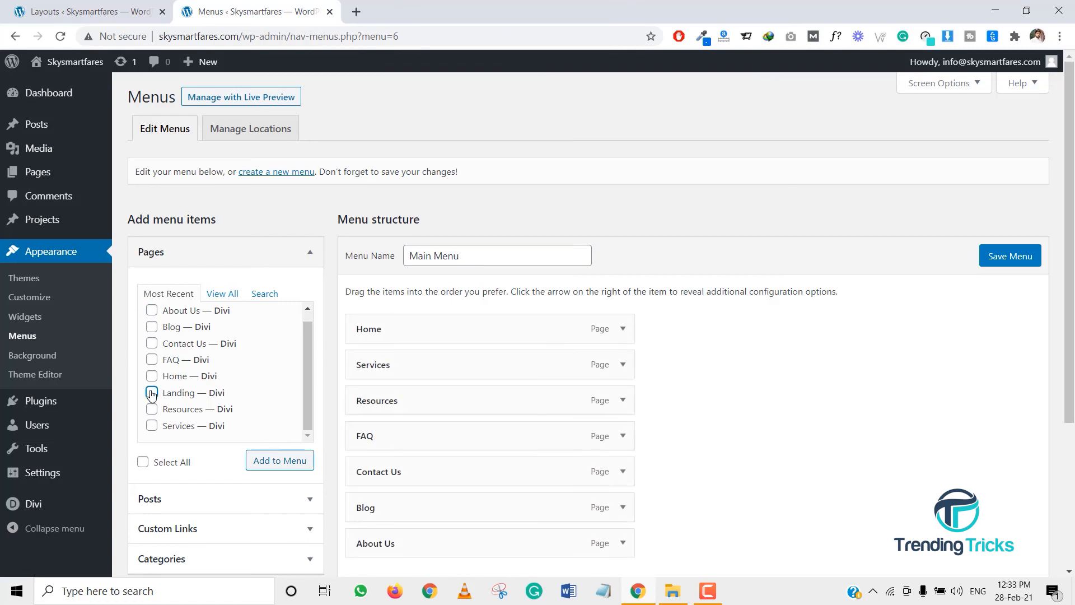
click(287, 463)
Assign Main Menu to the Primary Menu display location and save the menu.
scroll(448, 427, down, 3)
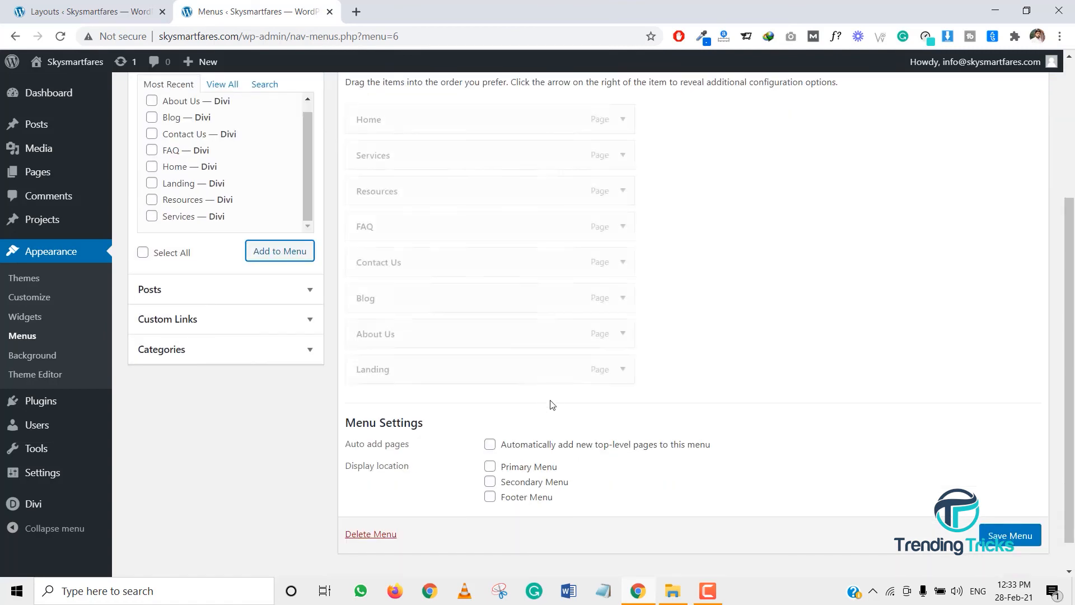
click(490, 472)
scroll(991, 274, up, 4)
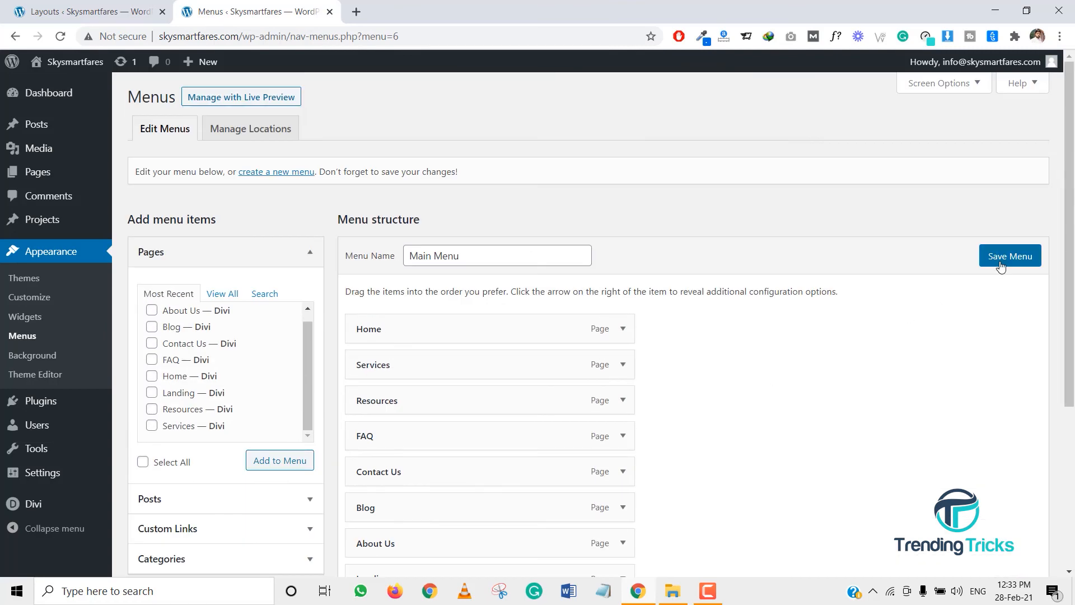
click(1006, 256)
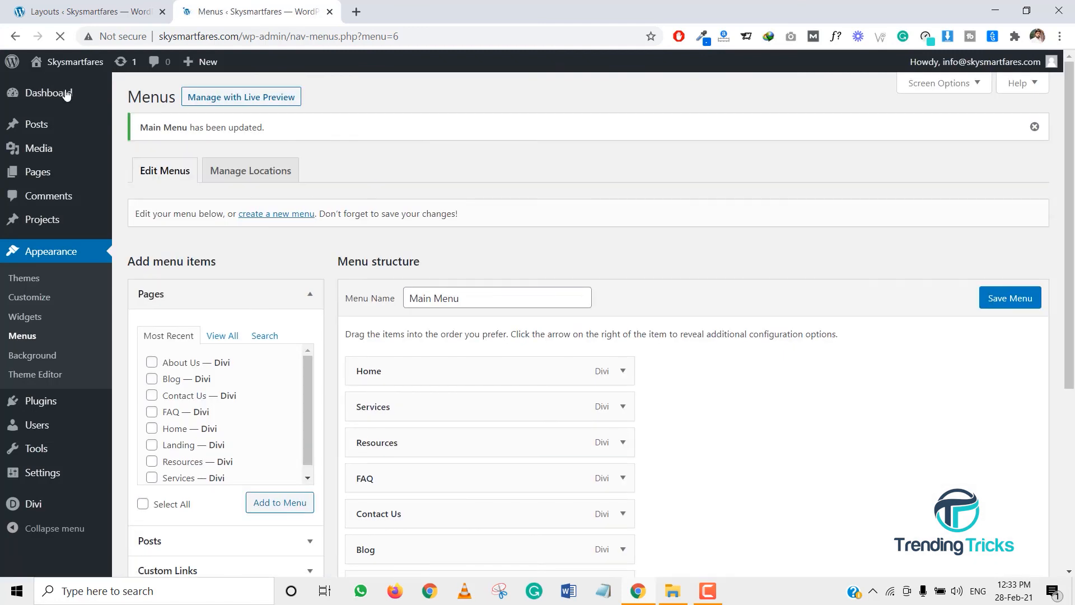
Open the site's front end in a separate browser tab to check the logo and navigation menu.
right_click(60, 78)
click(95, 85)
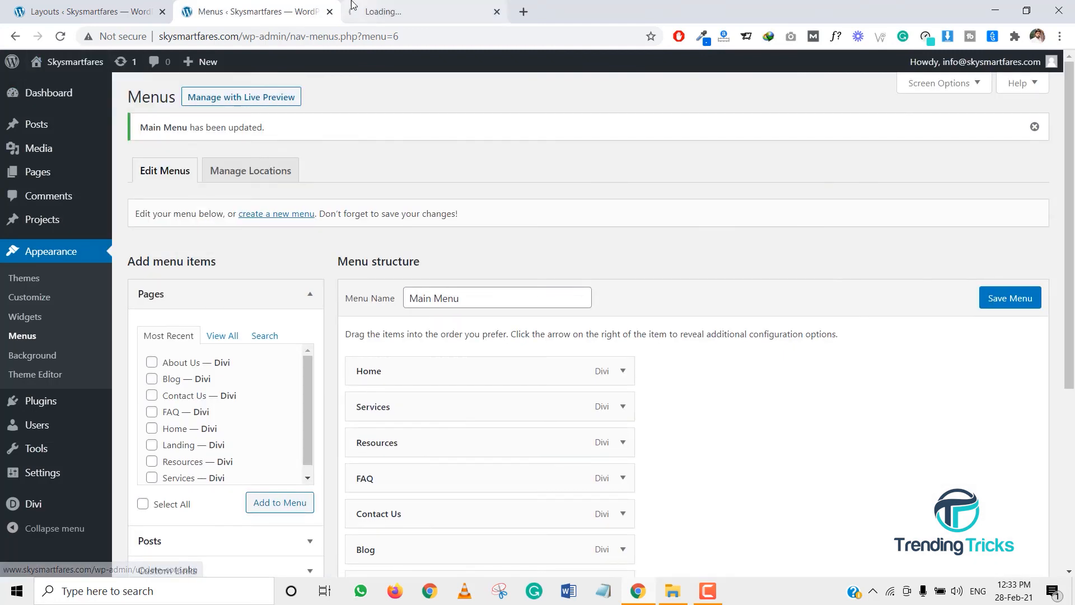
click(354, 7)
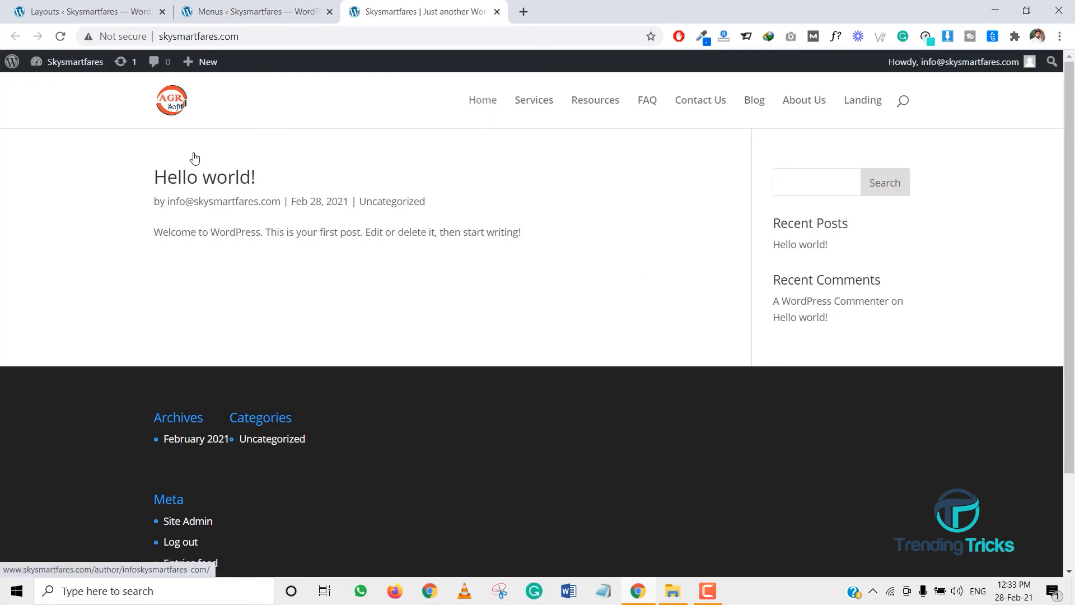
In the Reading settings, display a static page with Home as the homepage and Blog as the posts page, and save the changes.
click(112, 8)
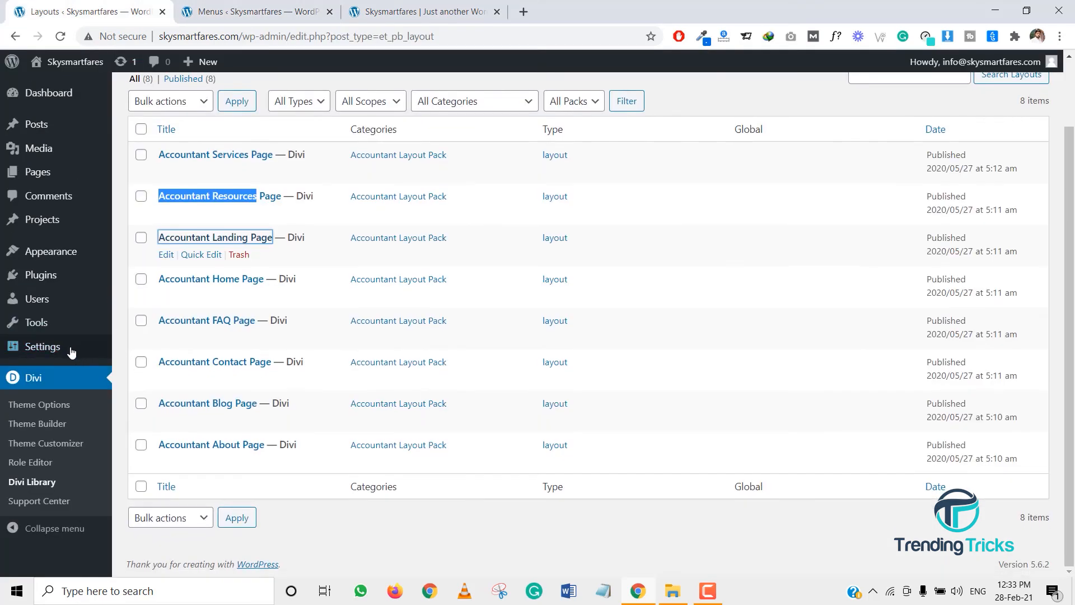
mouse_move(114, 352)
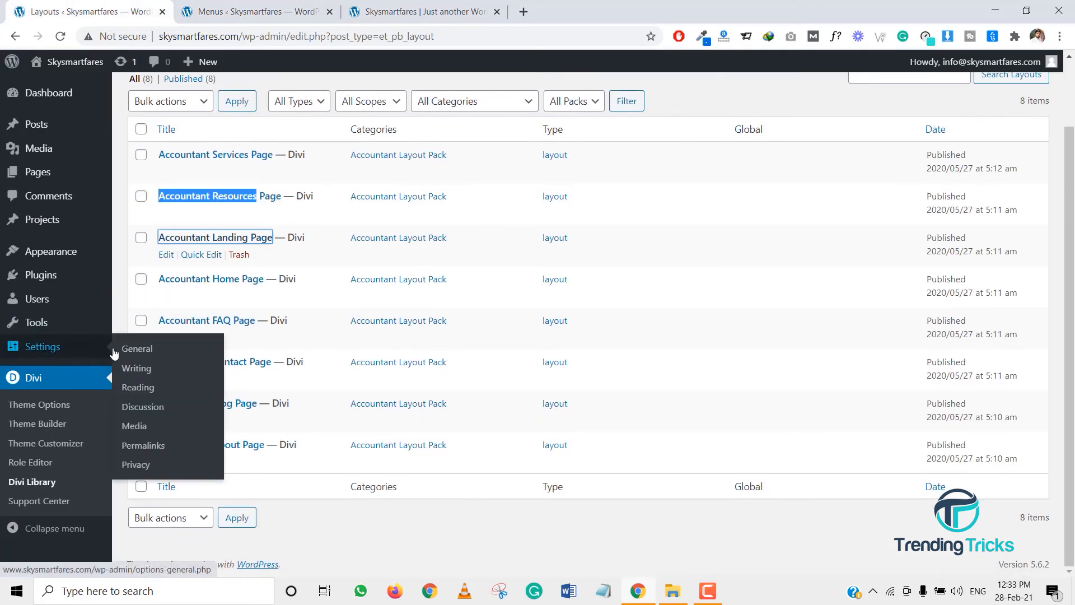
click(140, 386)
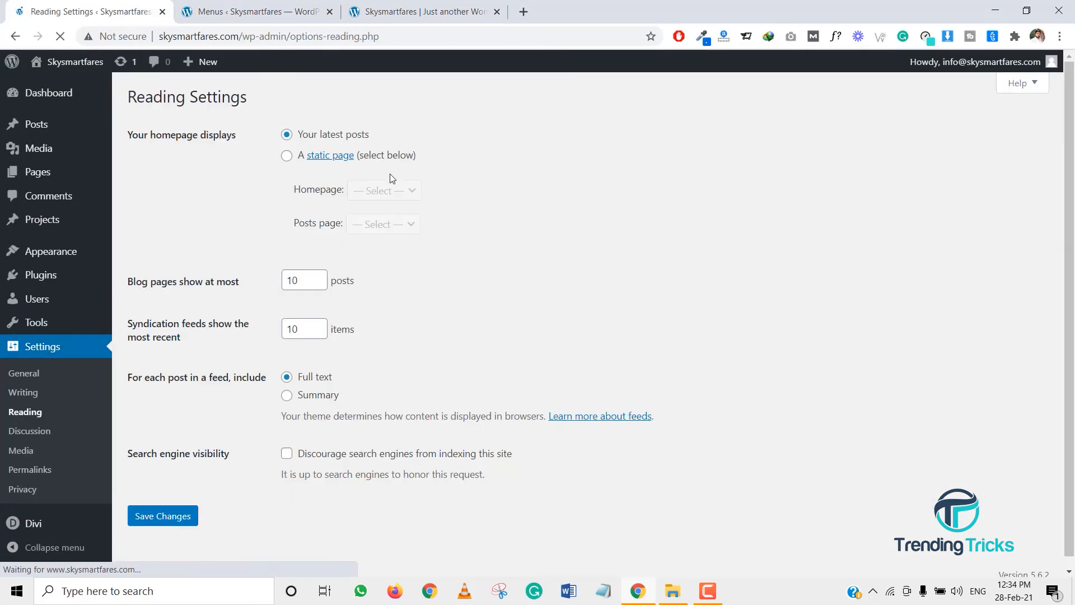
click(302, 161)
click(372, 193)
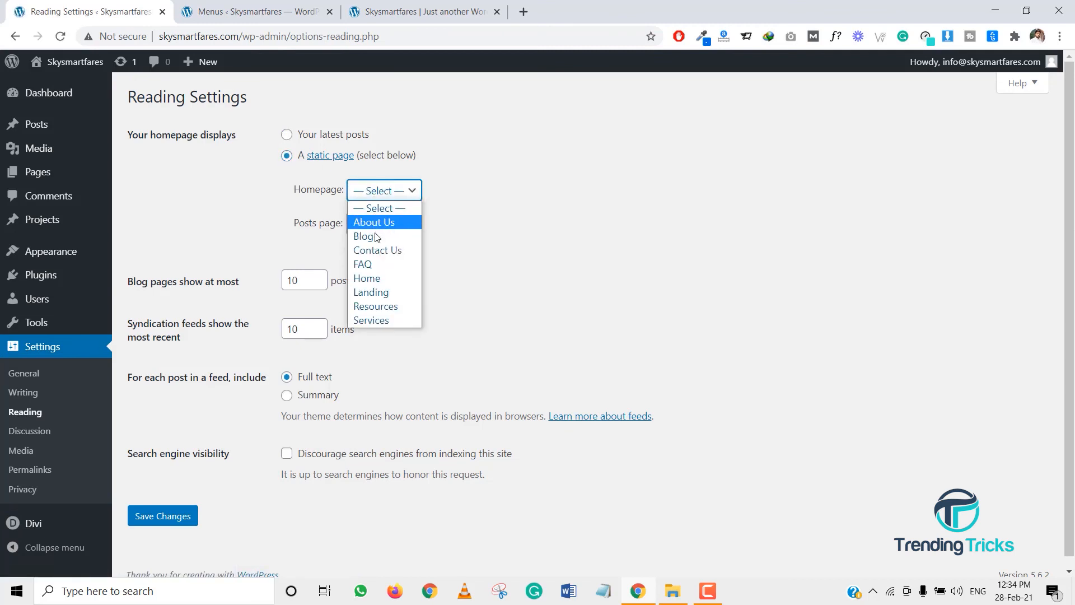
click(380, 276)
click(383, 224)
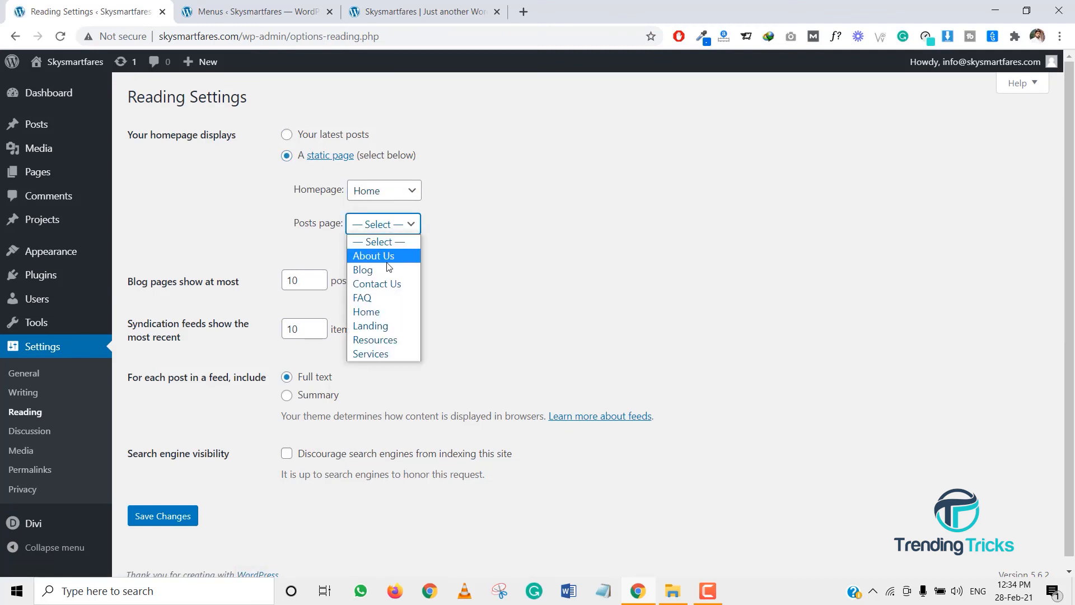
click(364, 270)
click(180, 520)
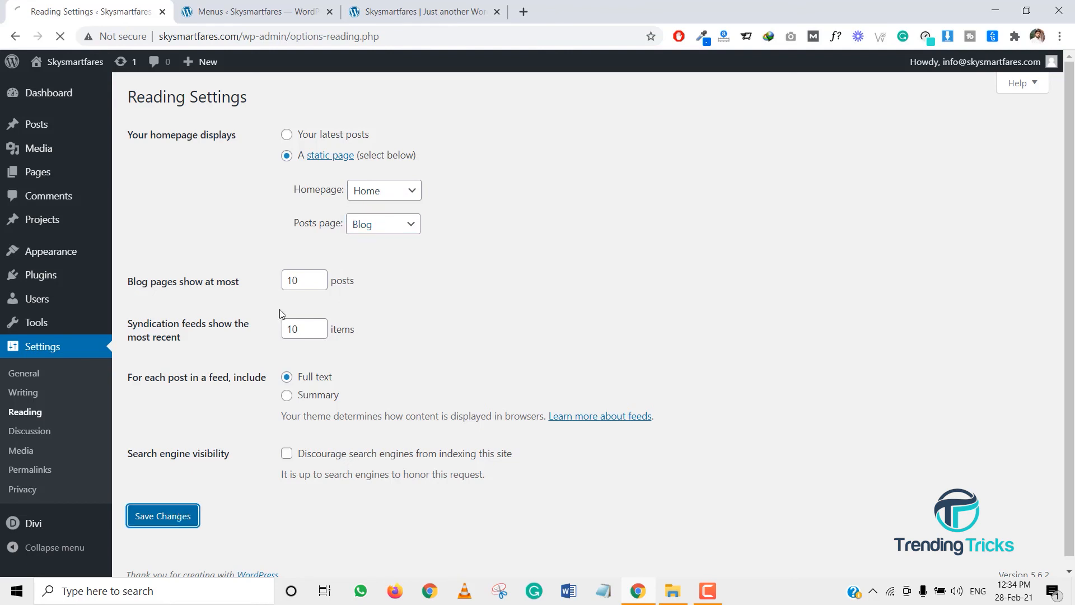
Reload the site's front end to check the new static homepage, and try opening and closing the header search field.
click(403, 11)
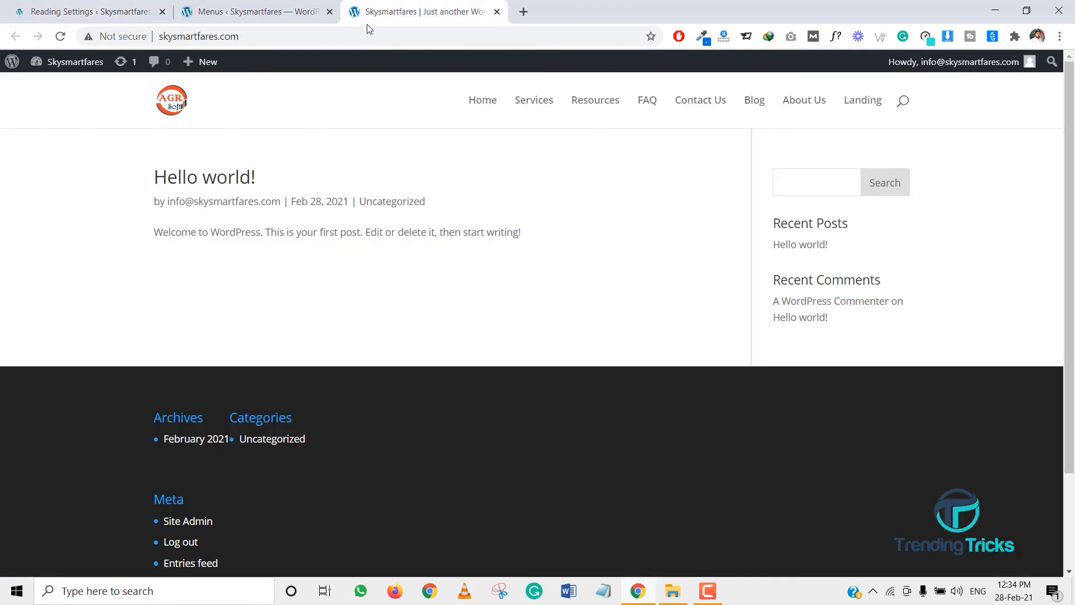
click(178, 106)
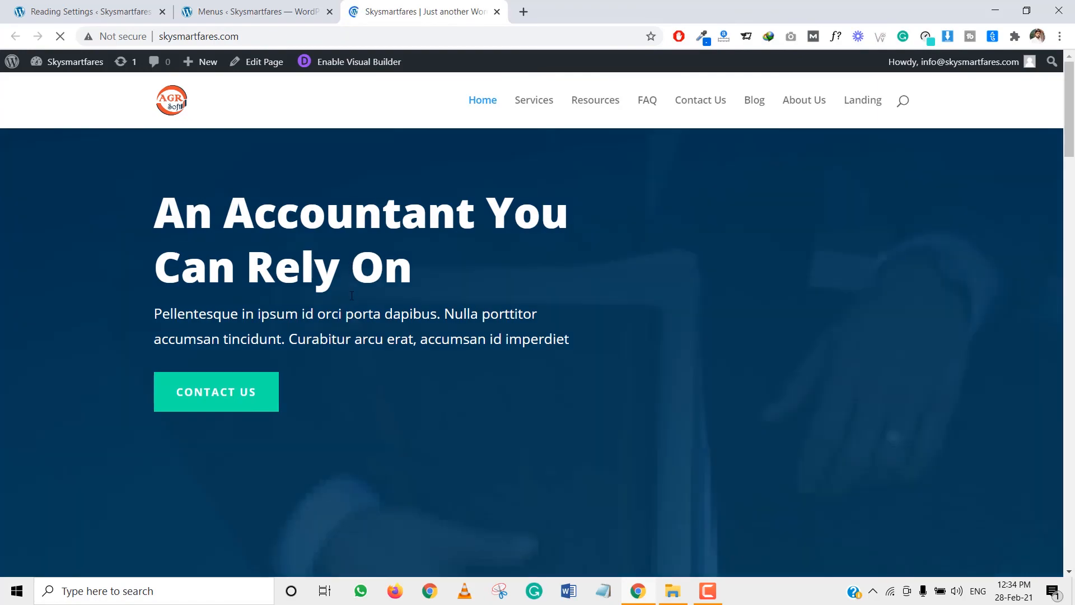
scroll(352, 295, down, 20)
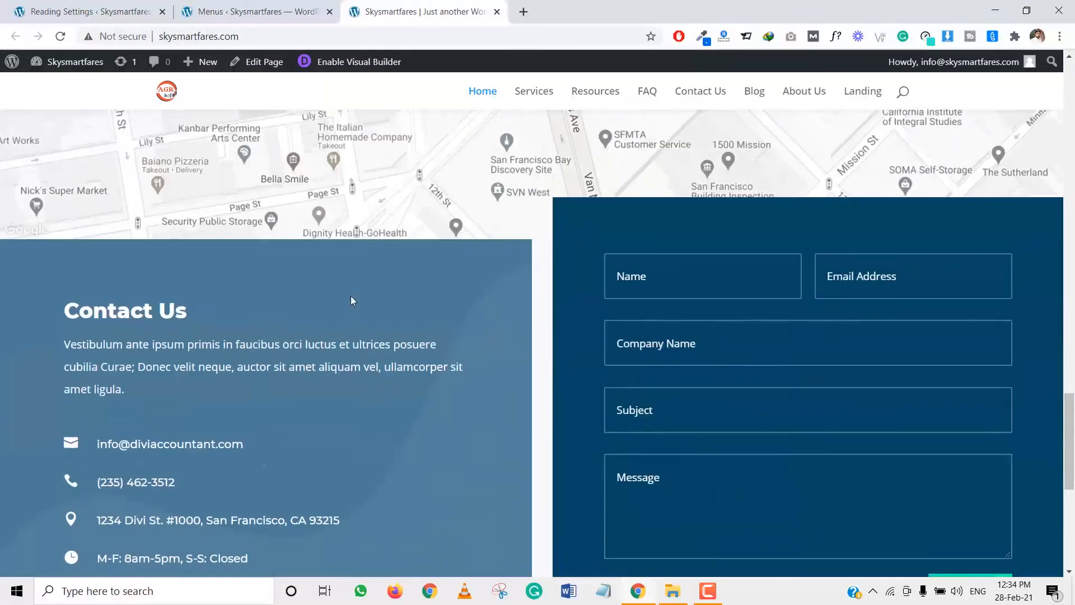
scroll(352, 303, down, 8)
scroll(353, 313, up, 20)
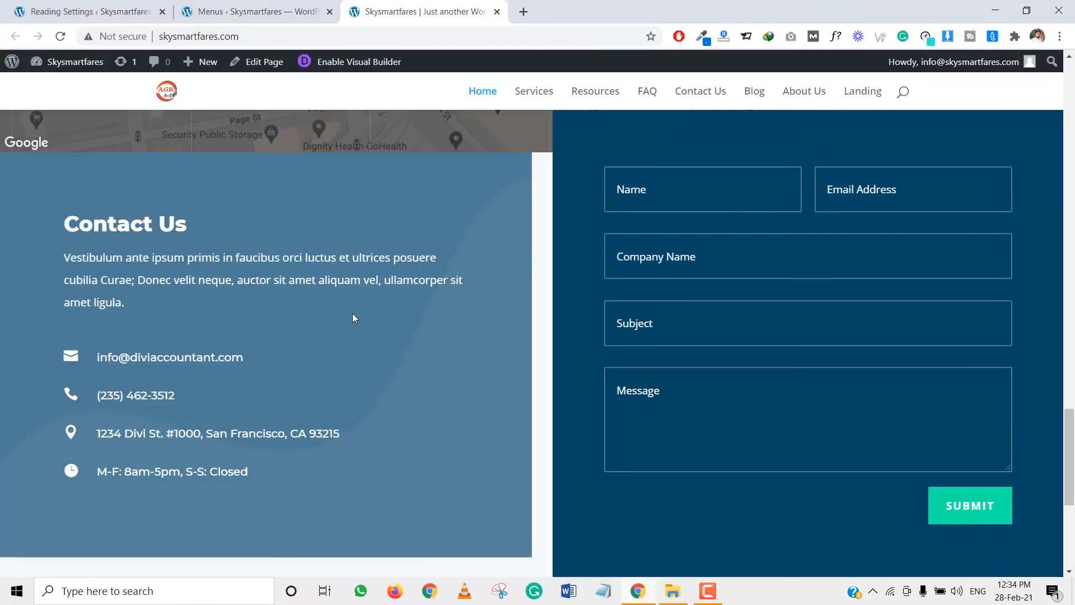
scroll(368, 307, up, 2)
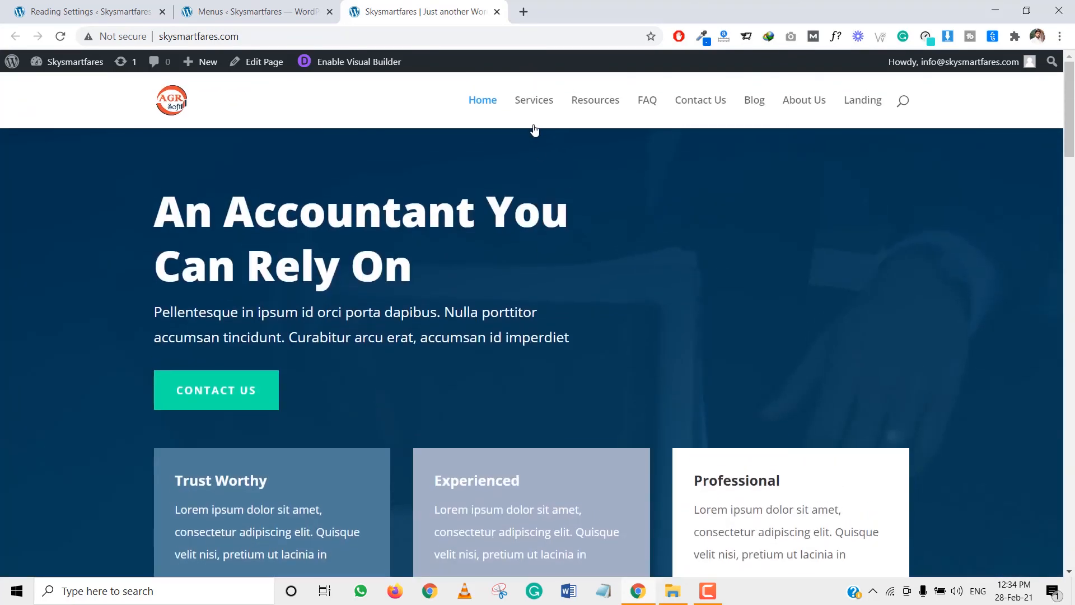
click(902, 101)
click(900, 101)
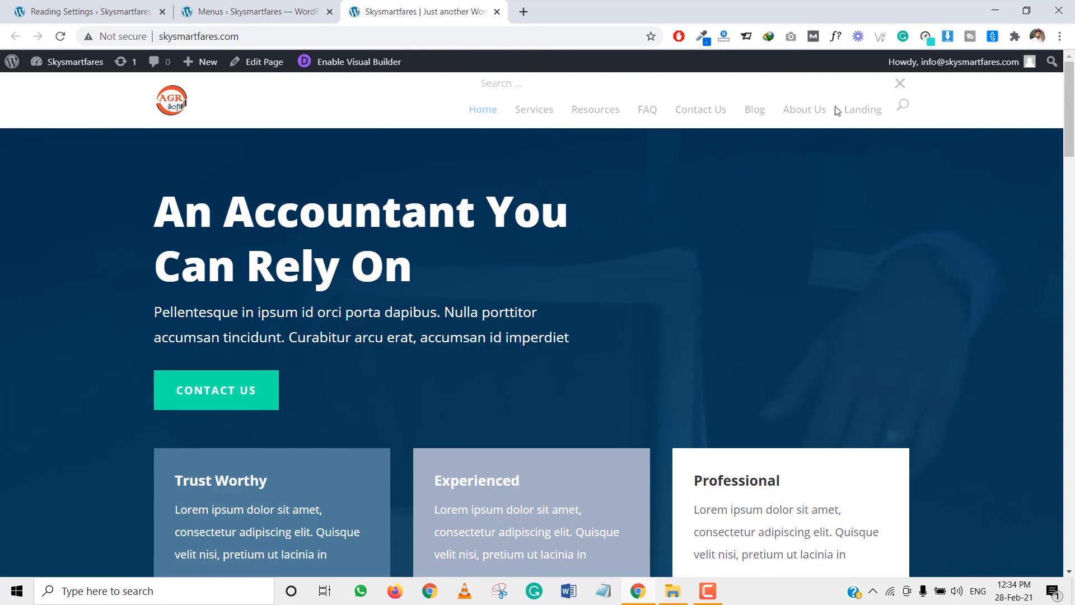
Examine the homepage sections from the hero through services, resources, testimonials, map and contact details to the footer.
scroll(485, 304, down, 10)
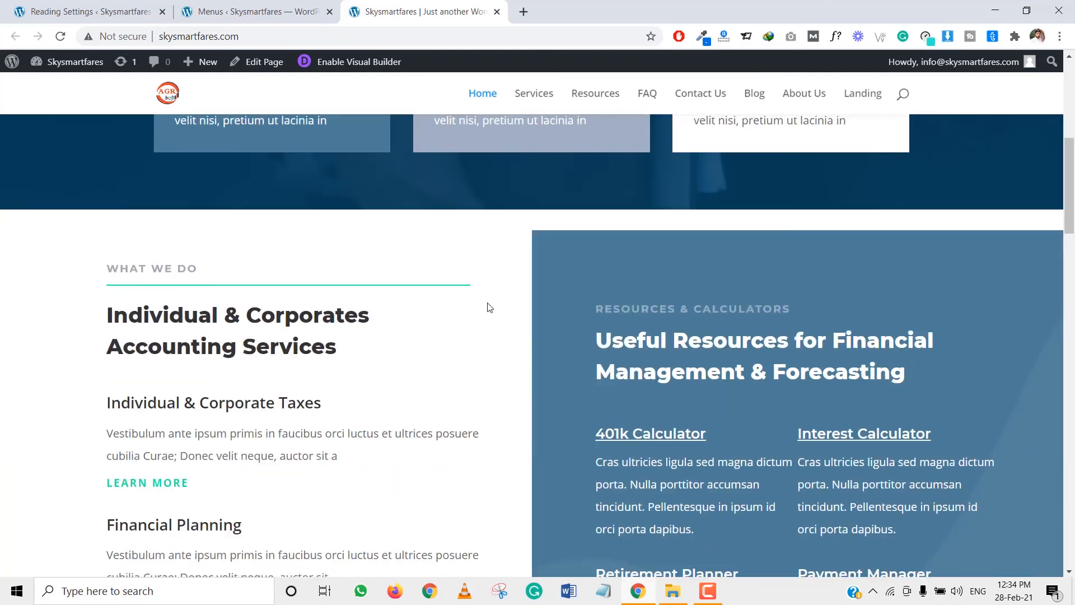
scroll(485, 303, up, 10)
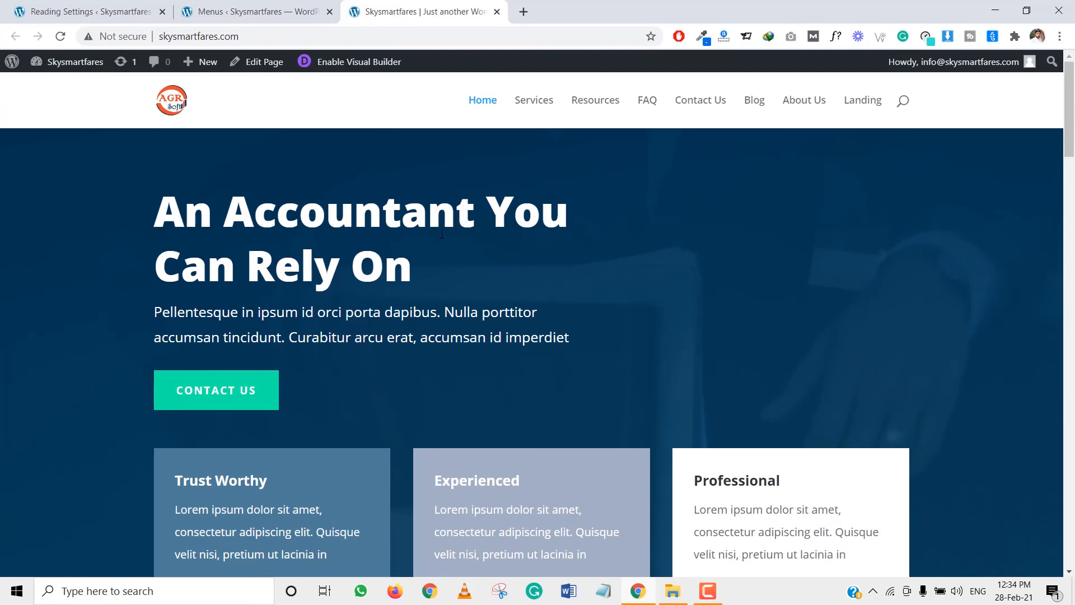
scroll(441, 272, down, 6)
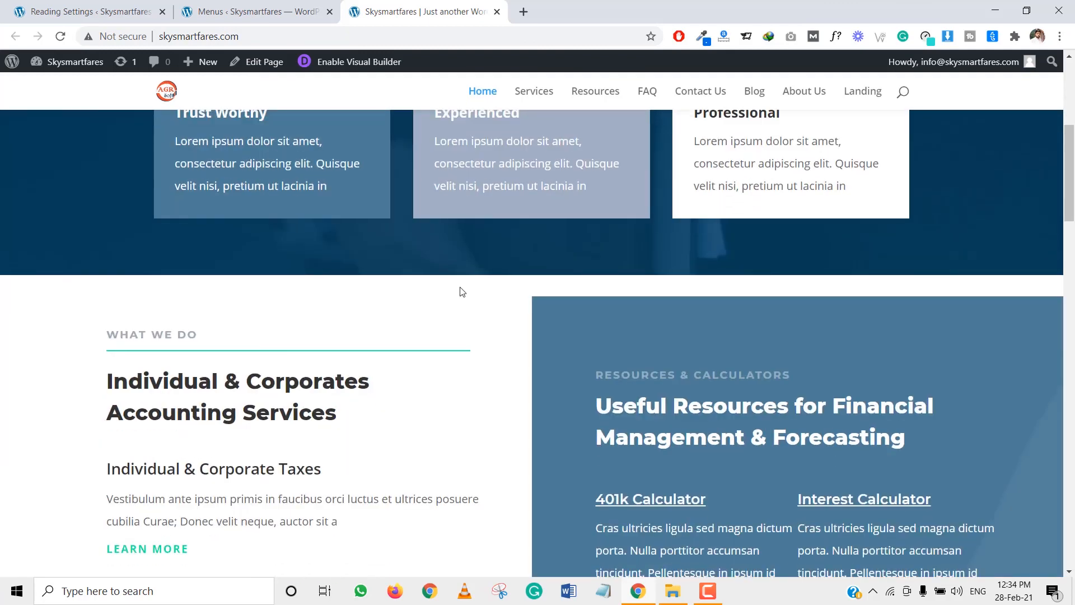
scroll(462, 291, down, 5)
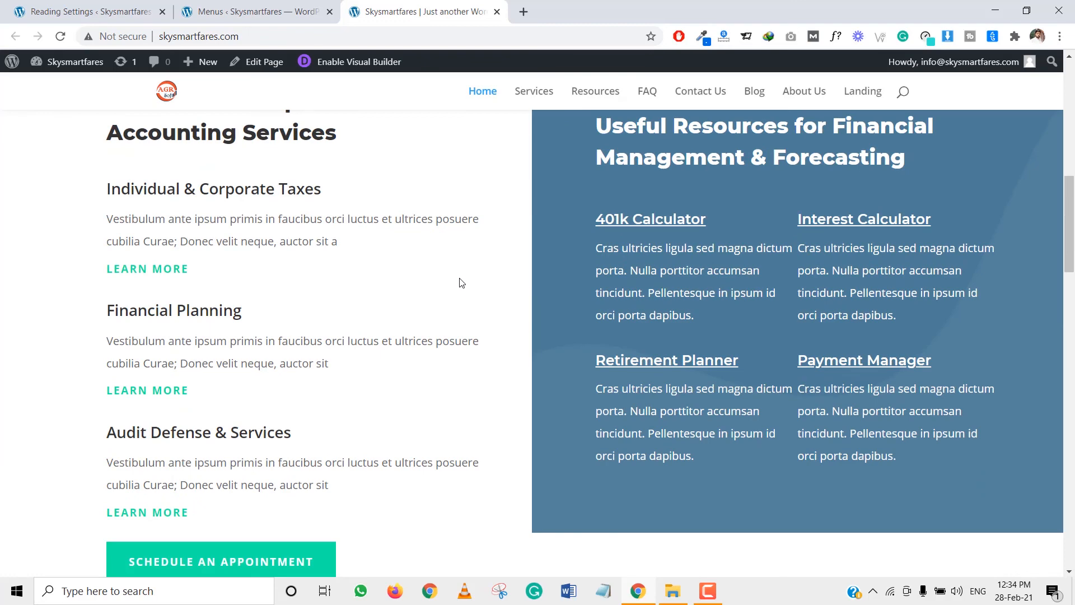
scroll(459, 281, down, 6)
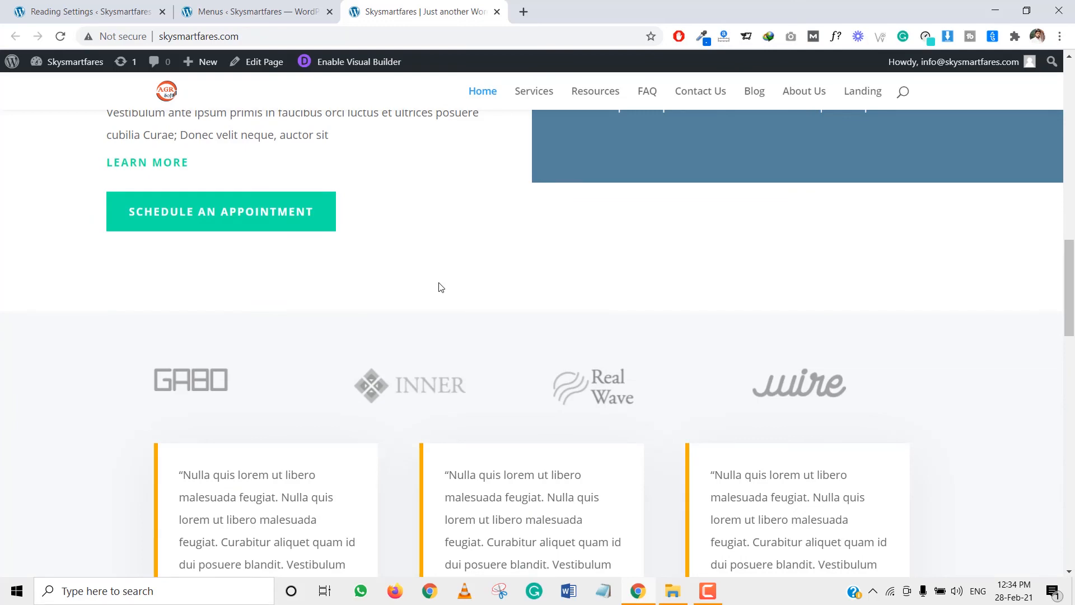
scroll(441, 286, down, 5)
scroll(283, 327, down, 7)
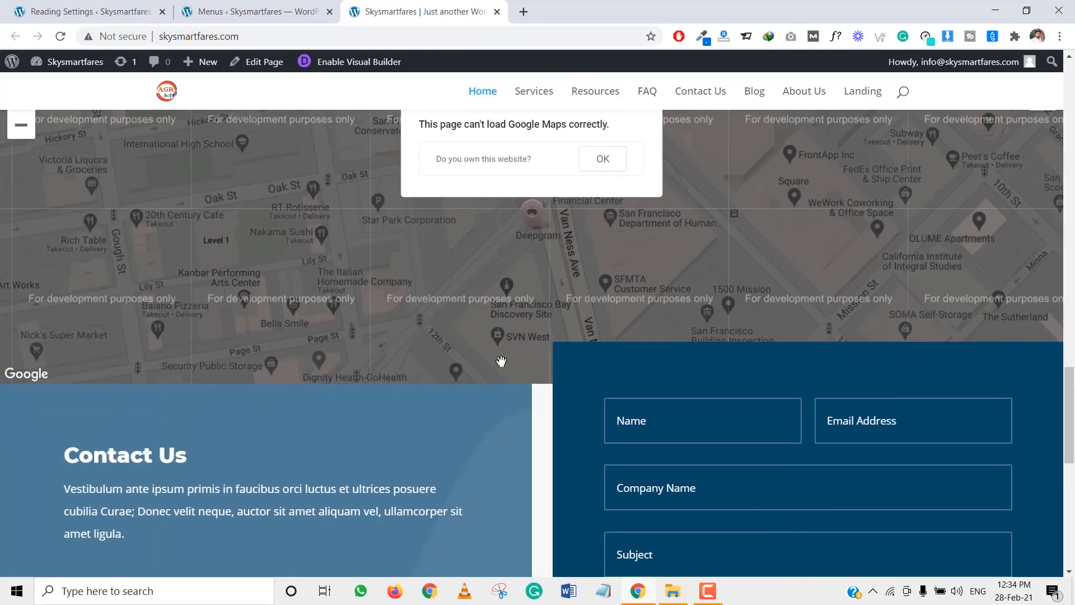
scroll(314, 312, down, 7)
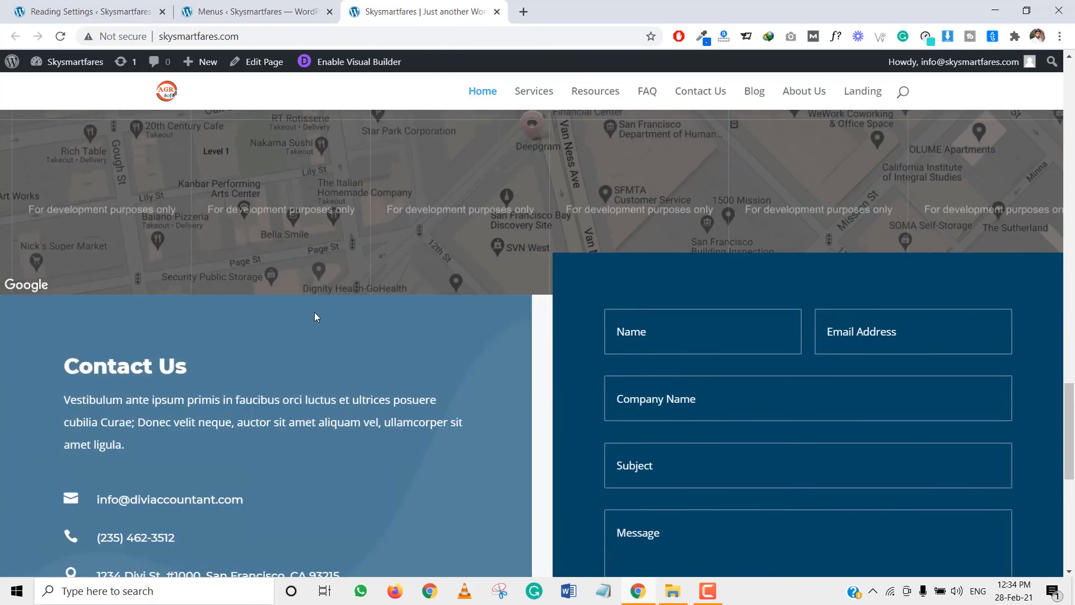
scroll(168, 319, up, 4)
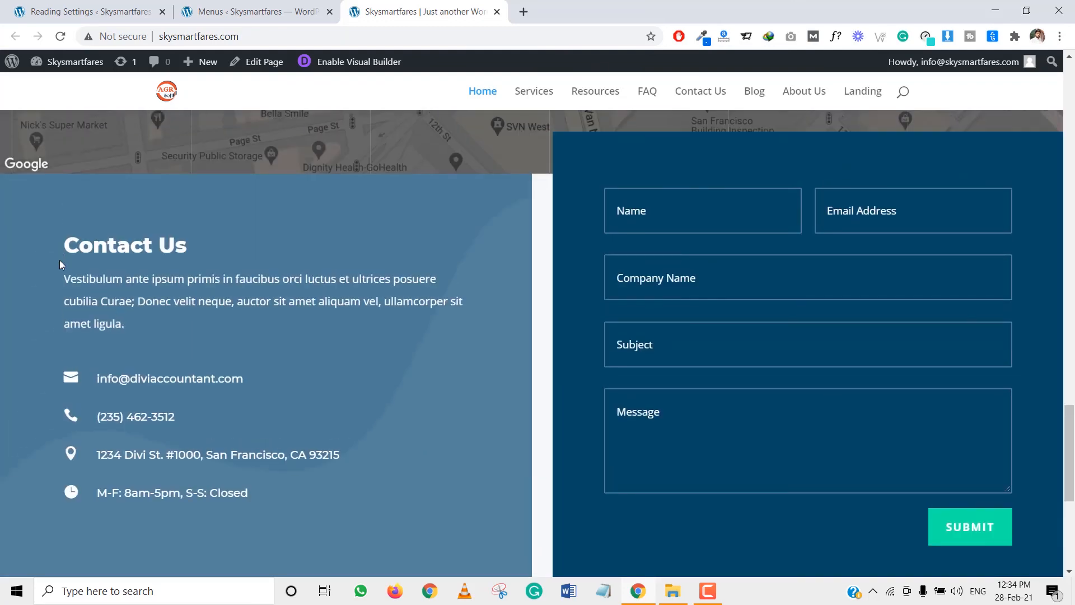
drag(70, 277, 240, 509)
scroll(507, 374, down, 6)
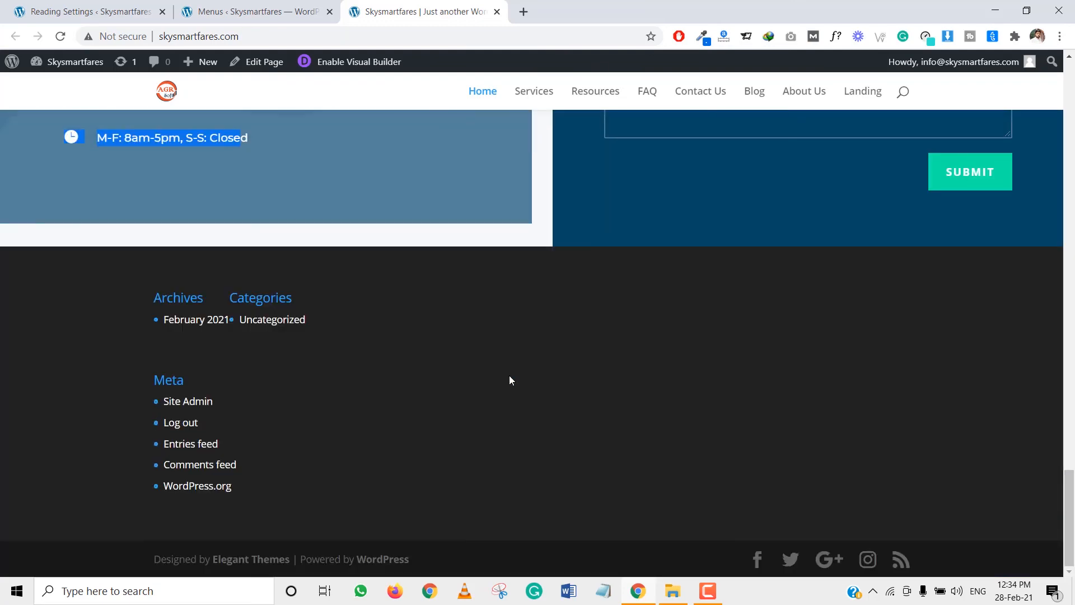
scroll(490, 426, up, 10)
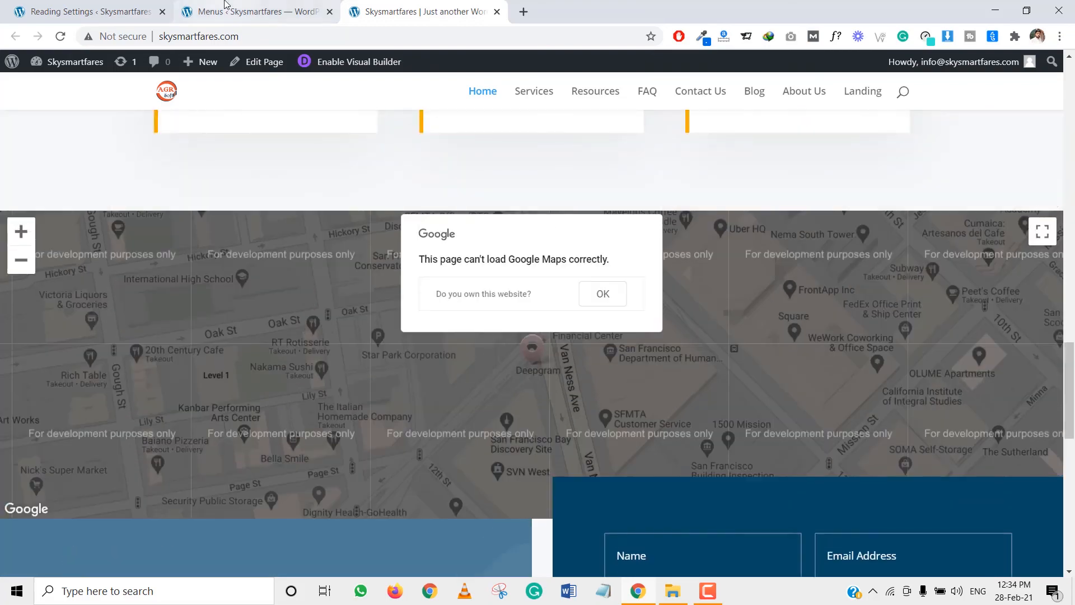
click(247, 17)
click(363, 5)
scroll(420, 314, up, 12)
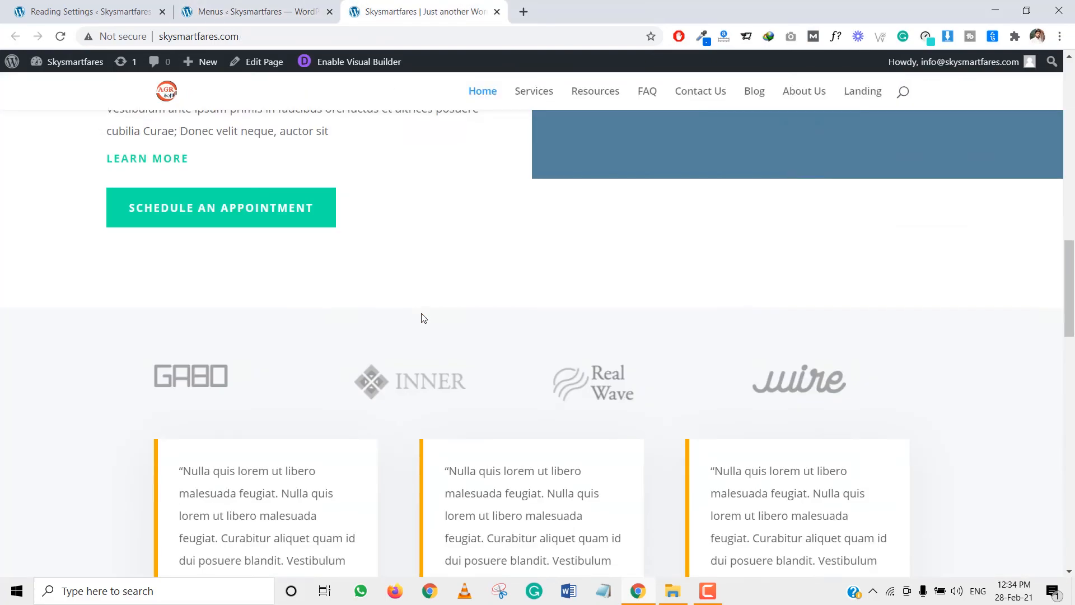
scroll(395, 256, up, 4)
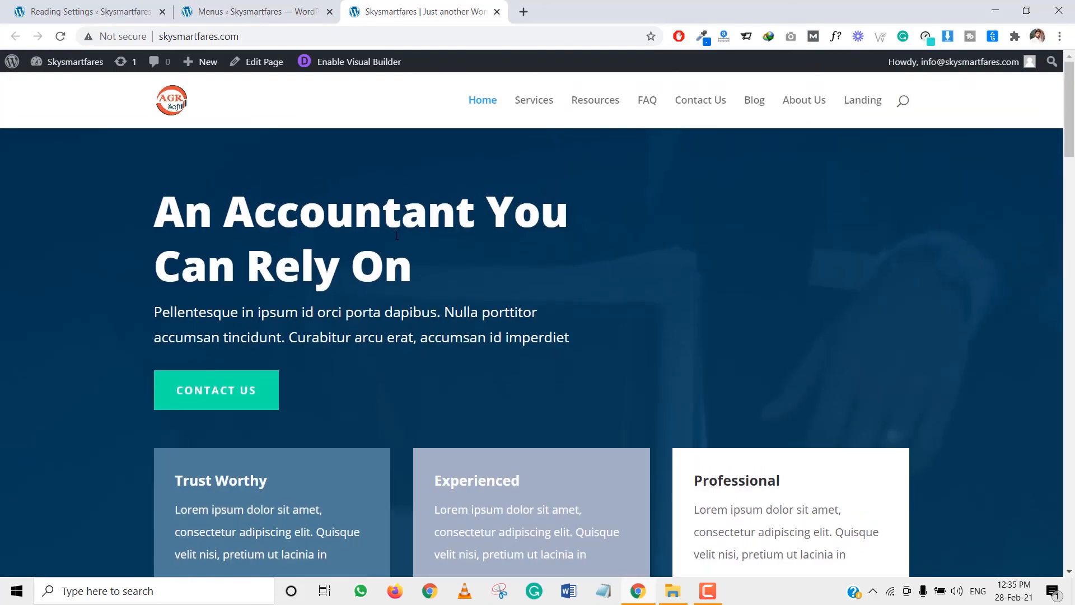